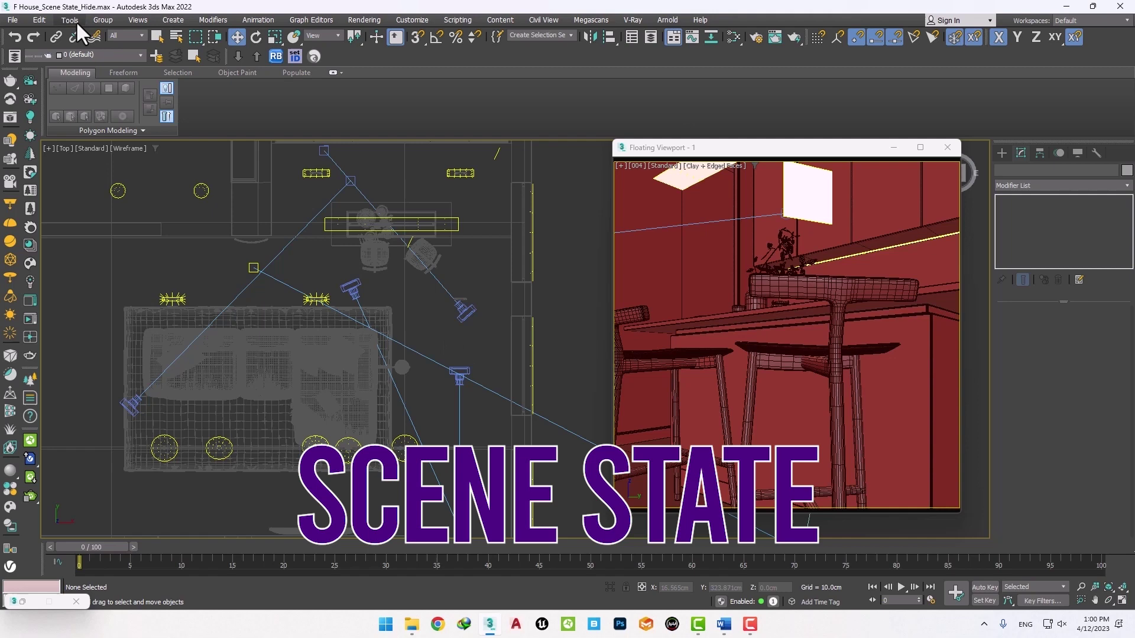
Save a scene state named Test that stores only Object Properties.
click(76, 19)
click(146, 233)
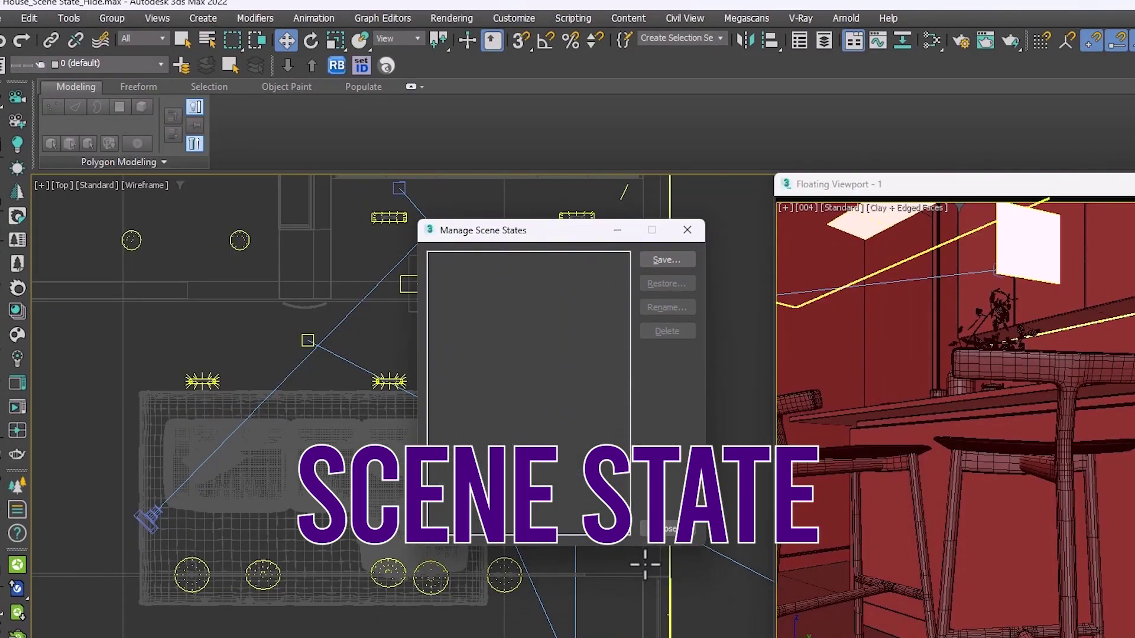
click(663, 260)
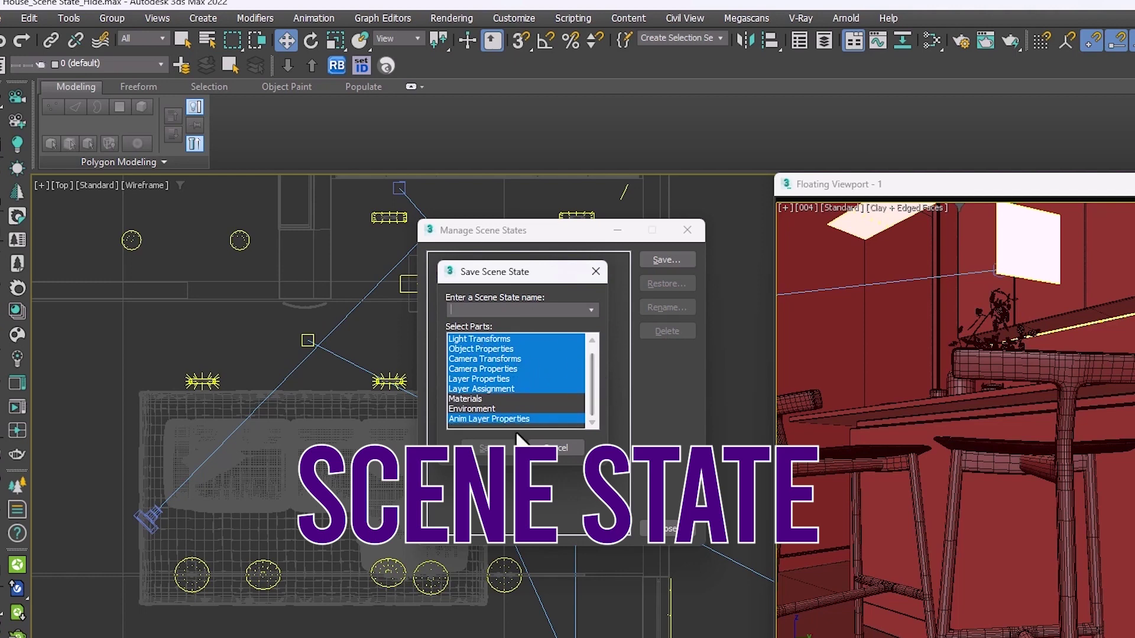
click(486, 360)
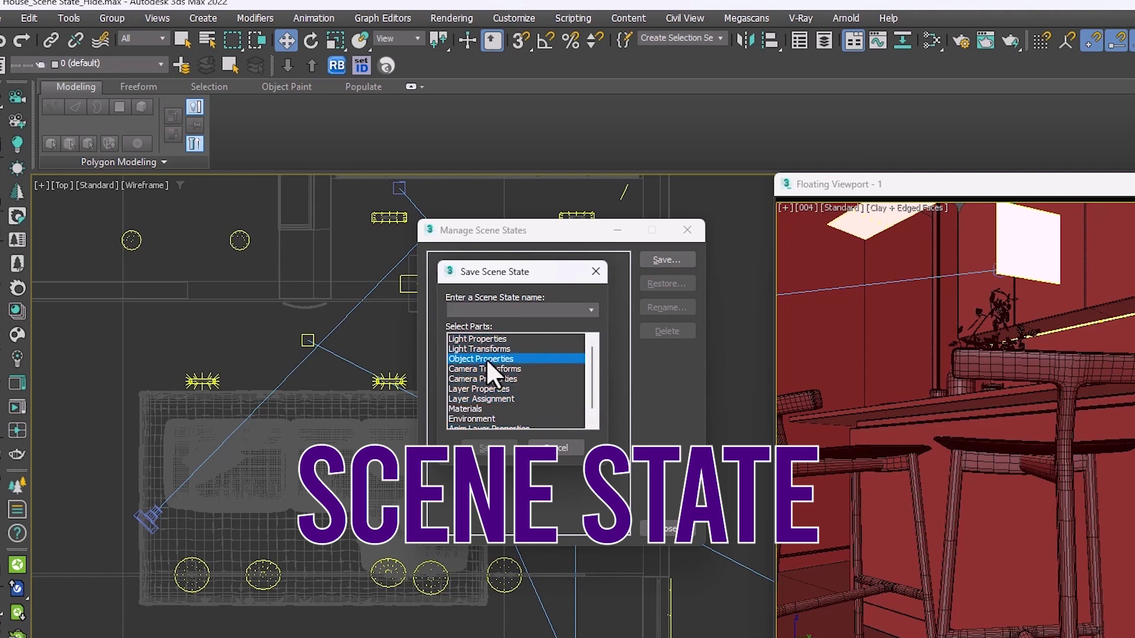
text(Test)
click(488, 448)
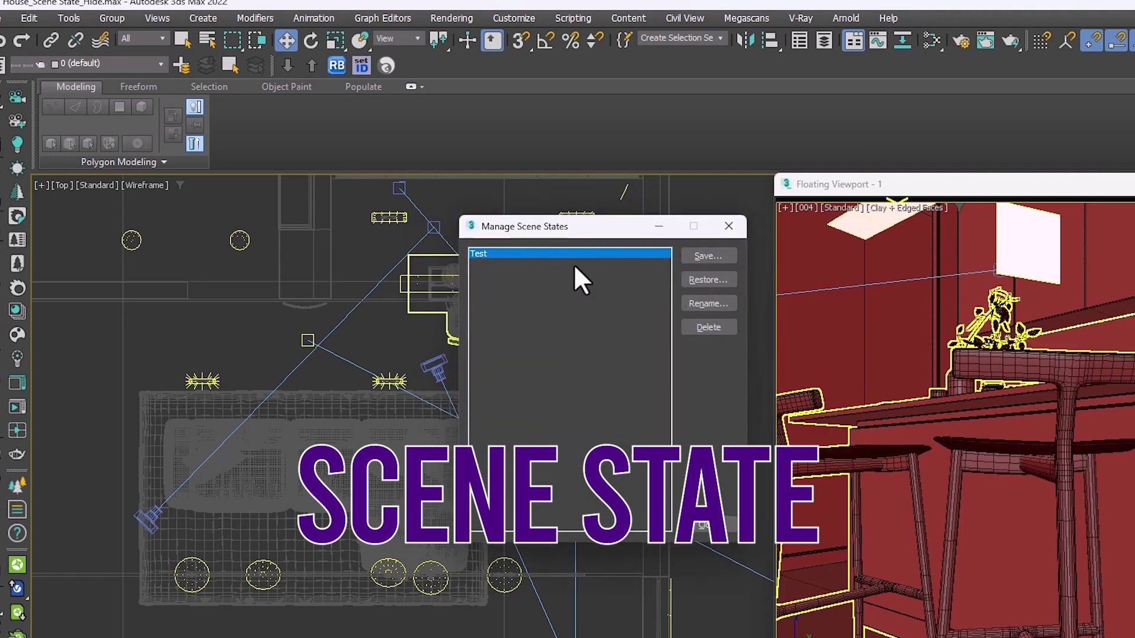
Rename the Test scene state to Test1, then save another scene state named All.
click(709, 303)
text(Test1)
key(Return)
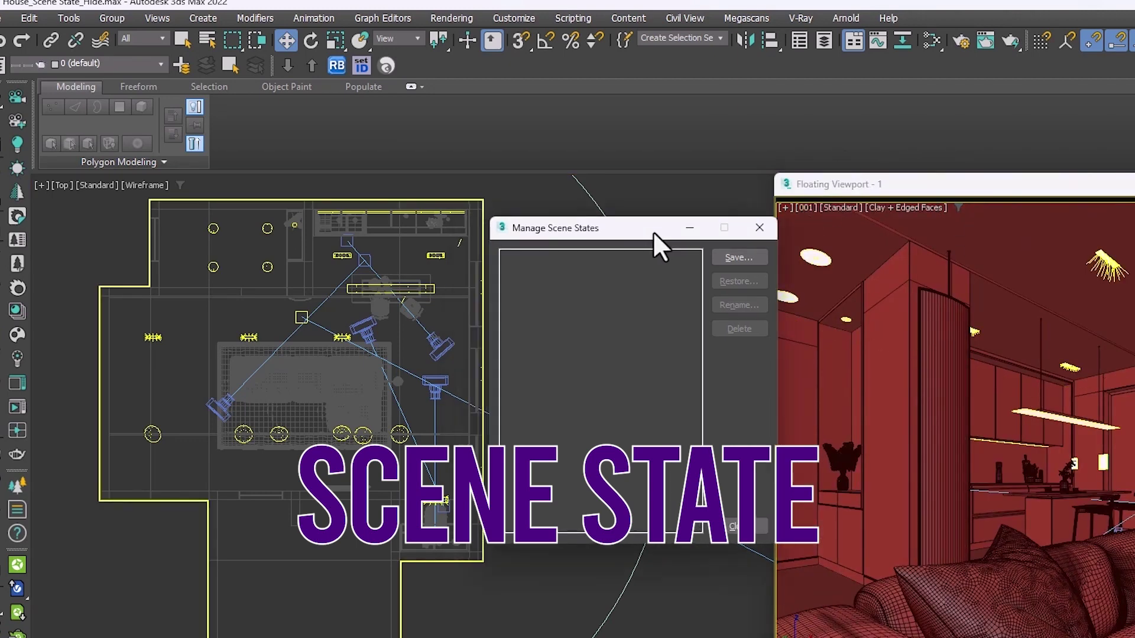
click(739, 258)
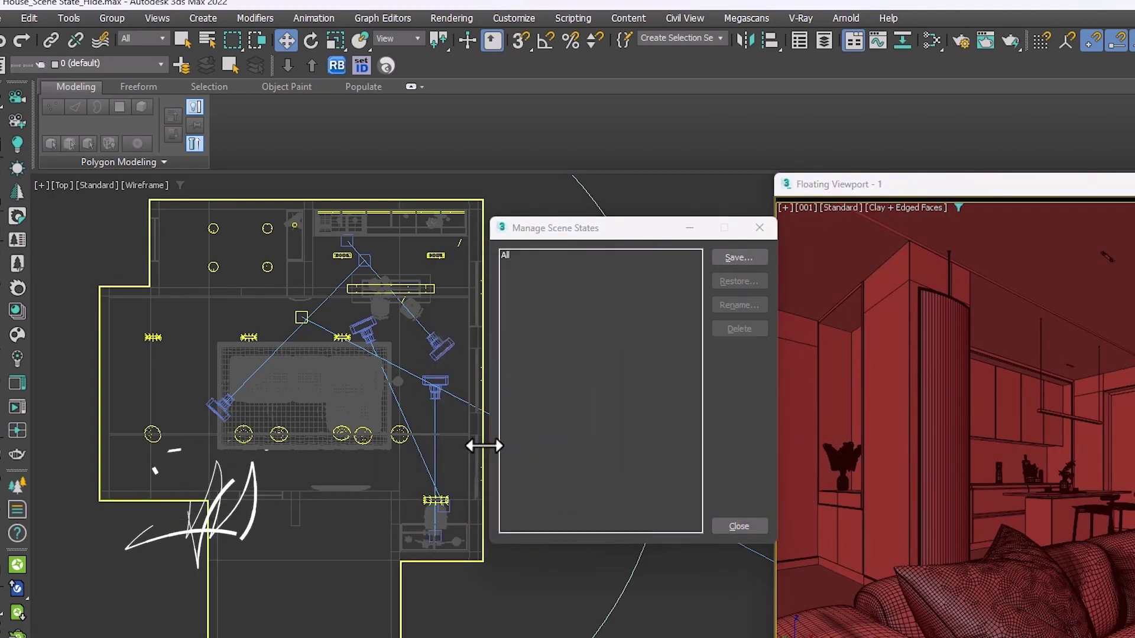
click(811, 208)
Close the scene states dialog and nudge the floating 001 camera viewport into place.
click(1017, 237)
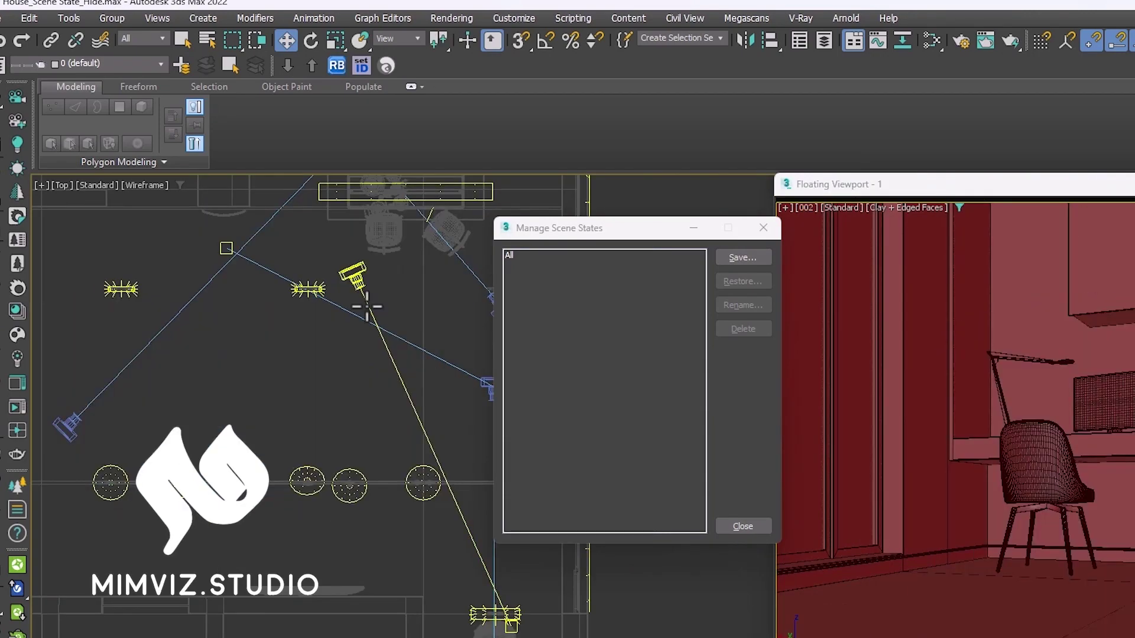
click(746, 259)
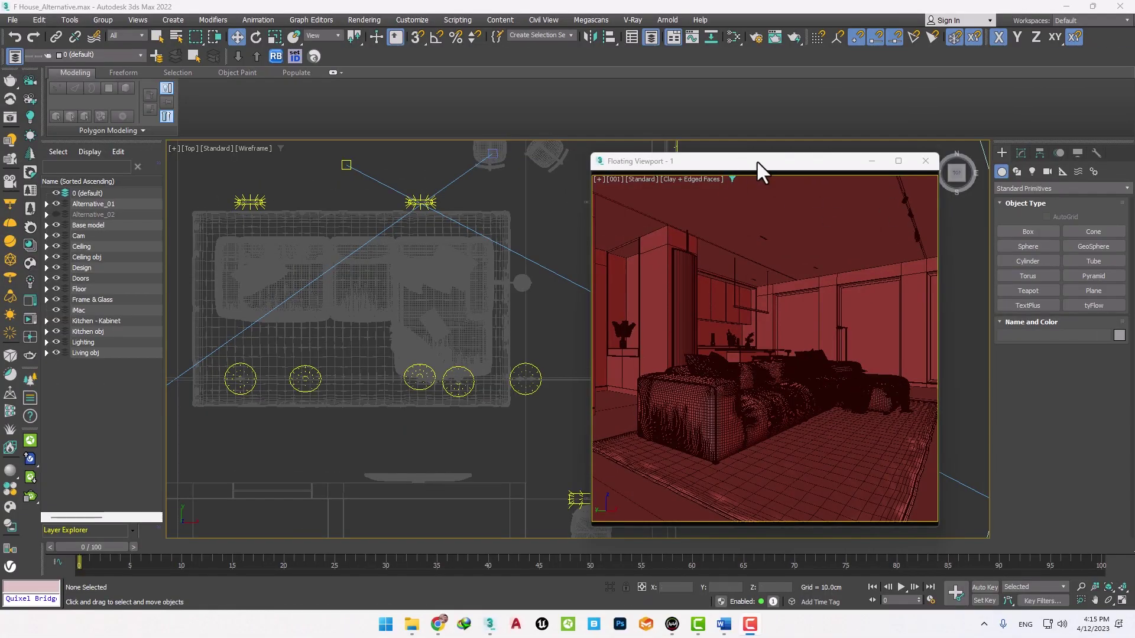
drag(757, 161, 766, 152)
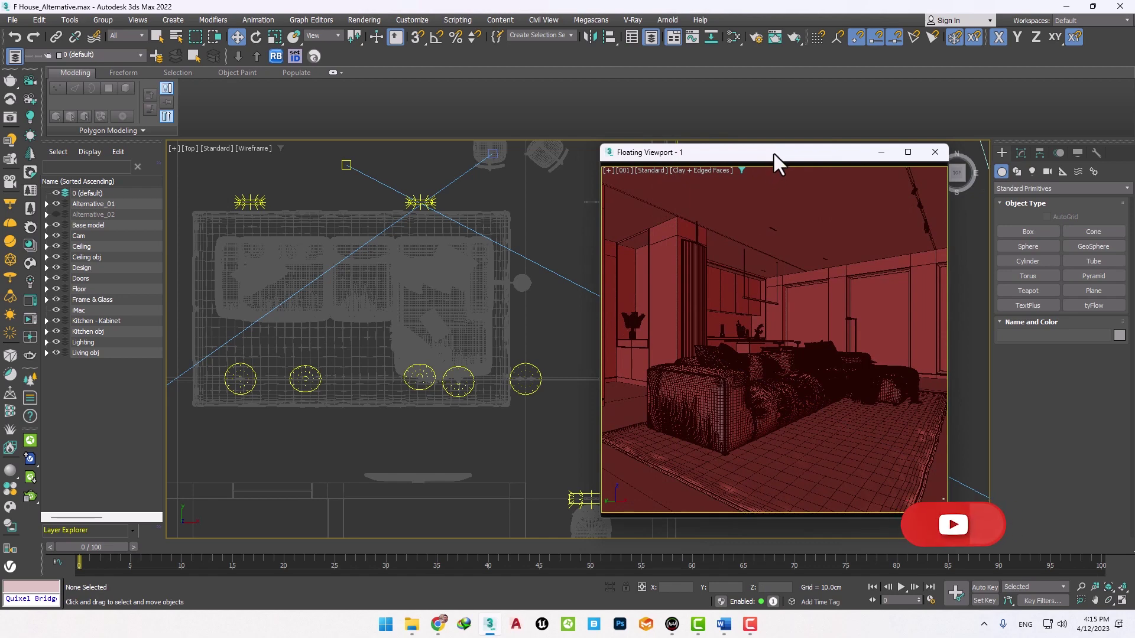
drag(772, 160, 779, 162)
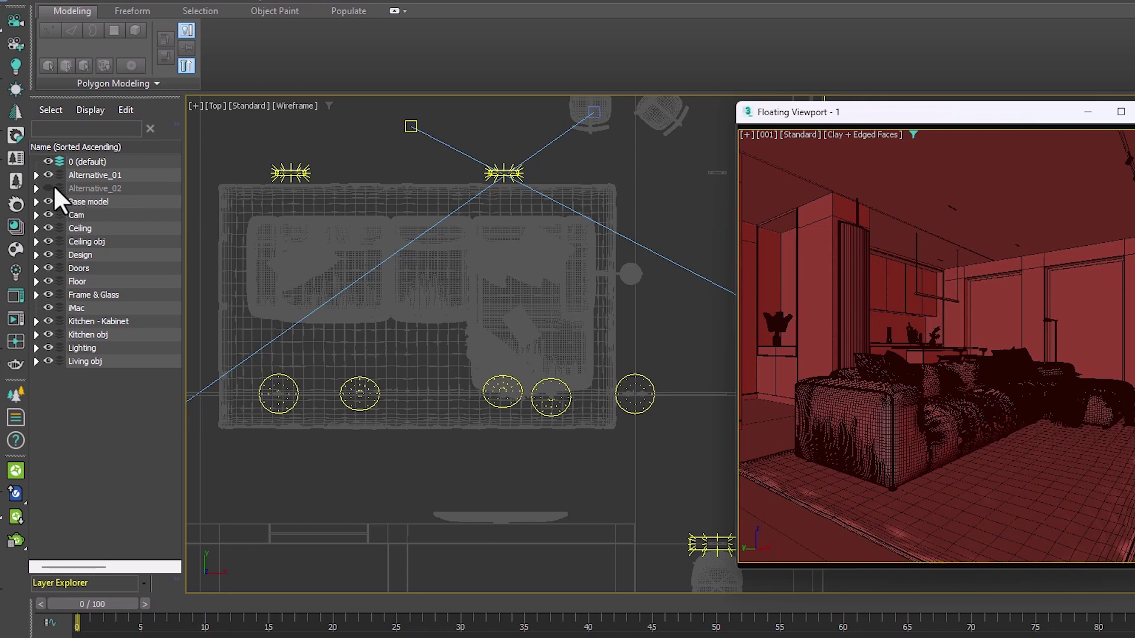
Toggle Alternative_01 and Alternative_02 layer visibility repeatedly, finishing with only Alternative_01 shown.
click(48, 175)
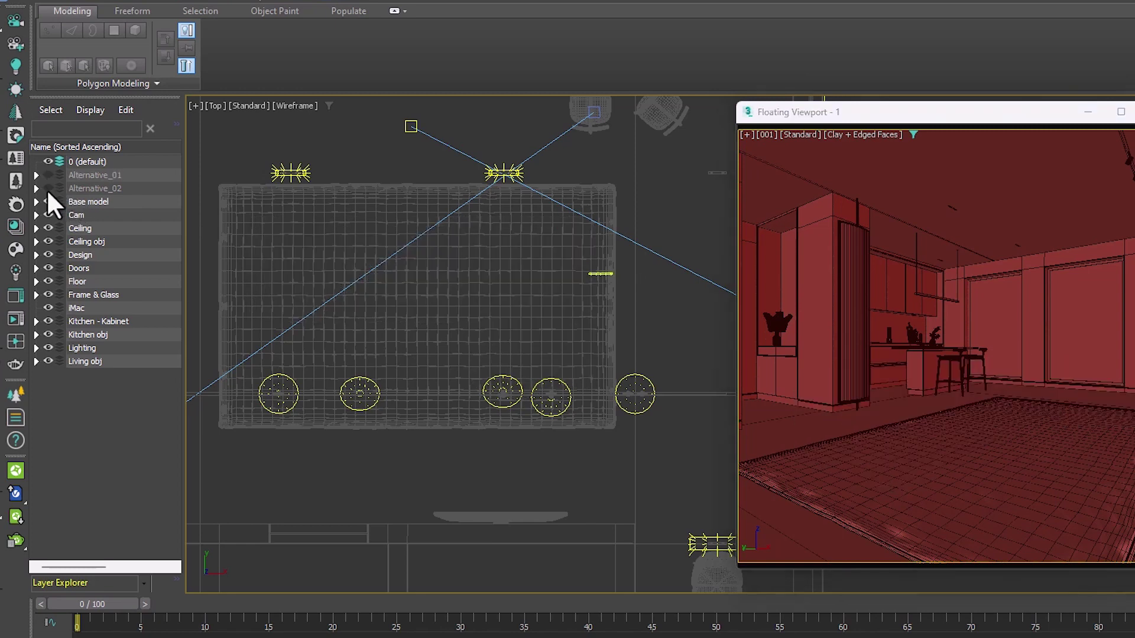
click(48, 188)
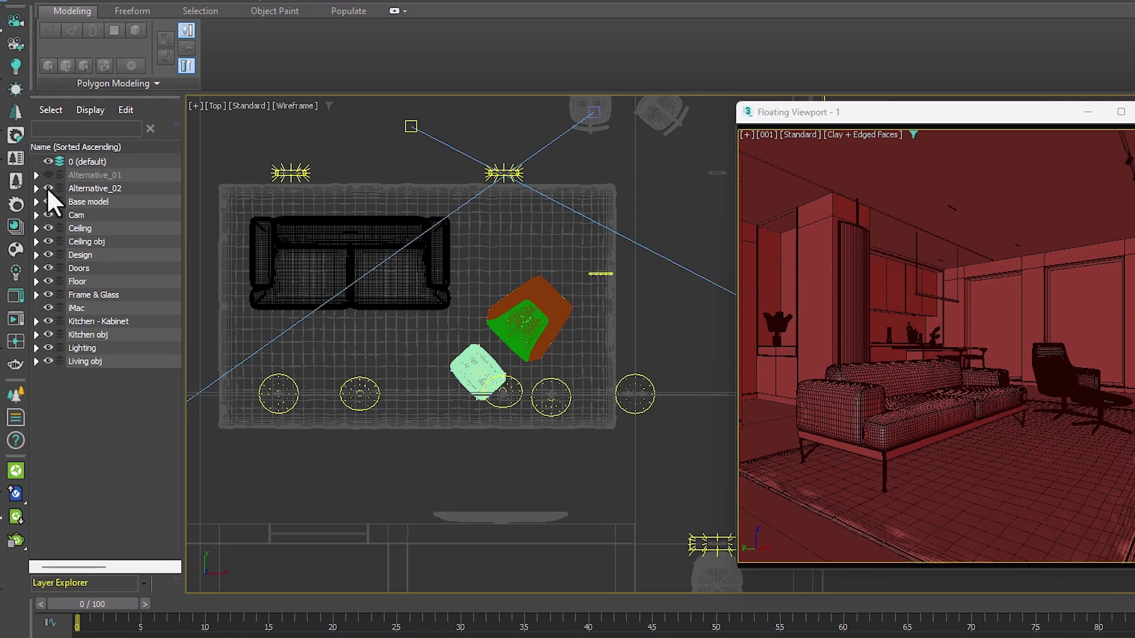
click(48, 188)
click(47, 174)
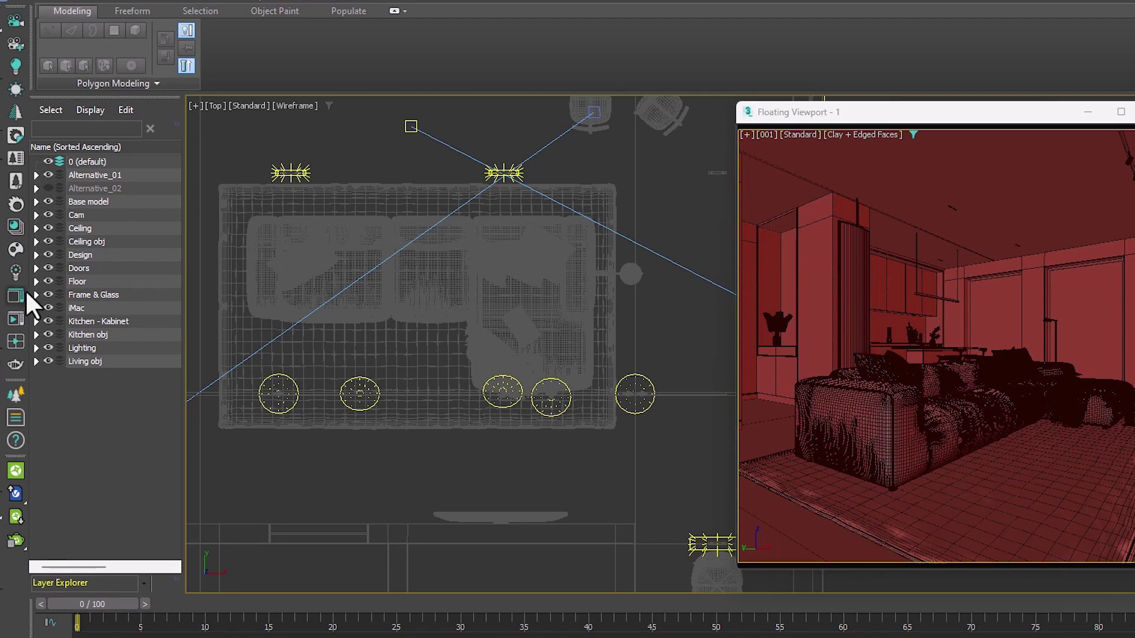
click(47, 188)
click(48, 175)
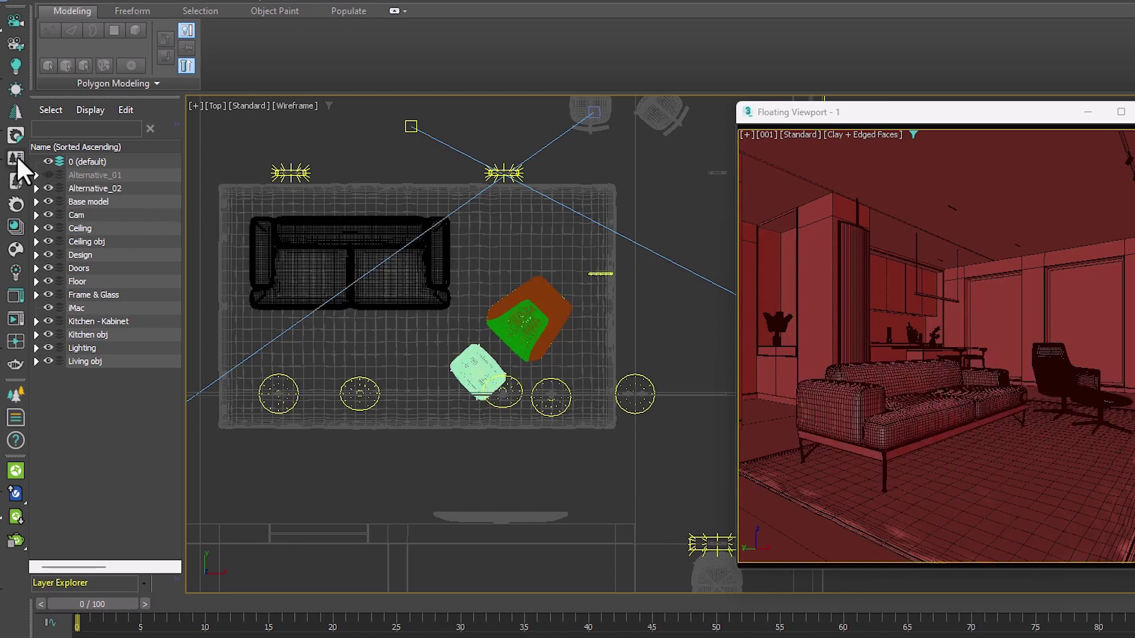
click(48, 188)
click(48, 175)
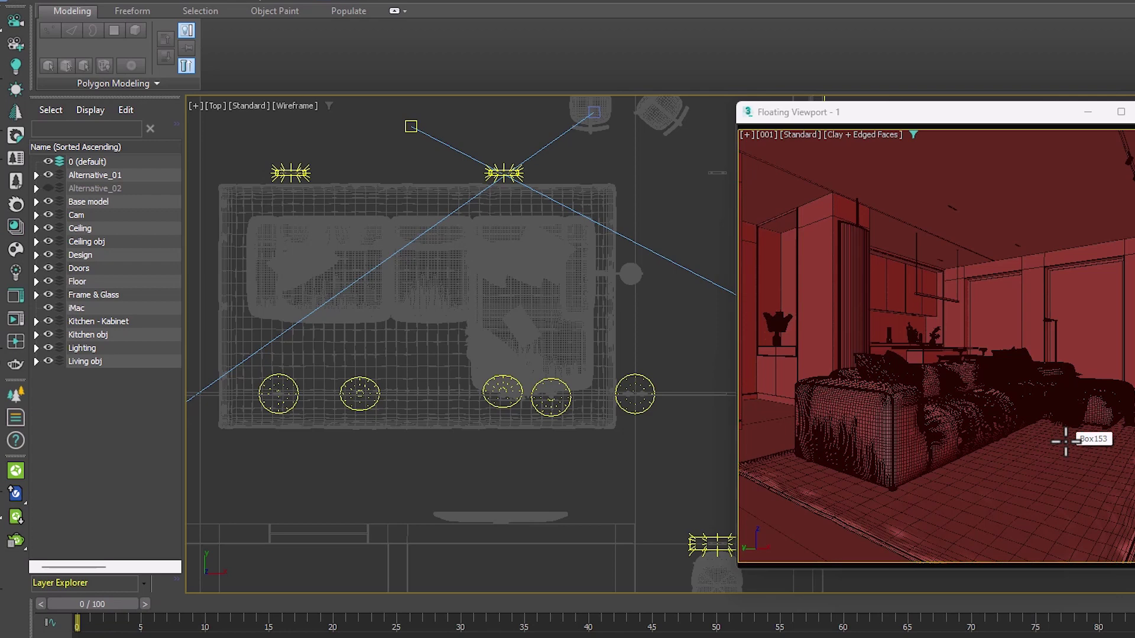
click(48, 175)
click(48, 188)
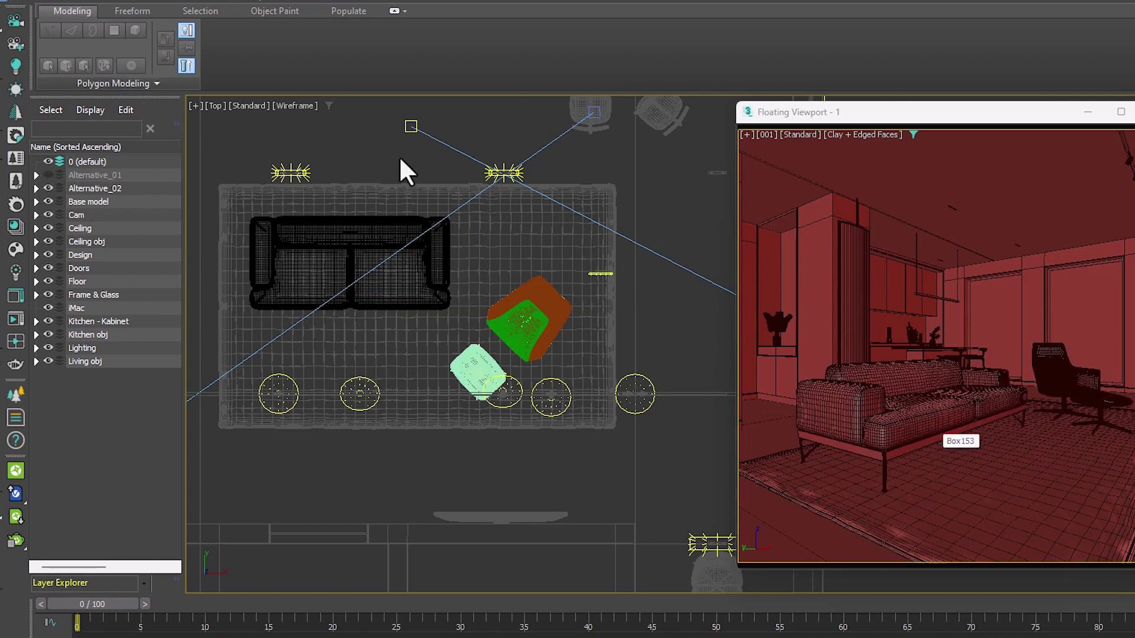
click(48, 188)
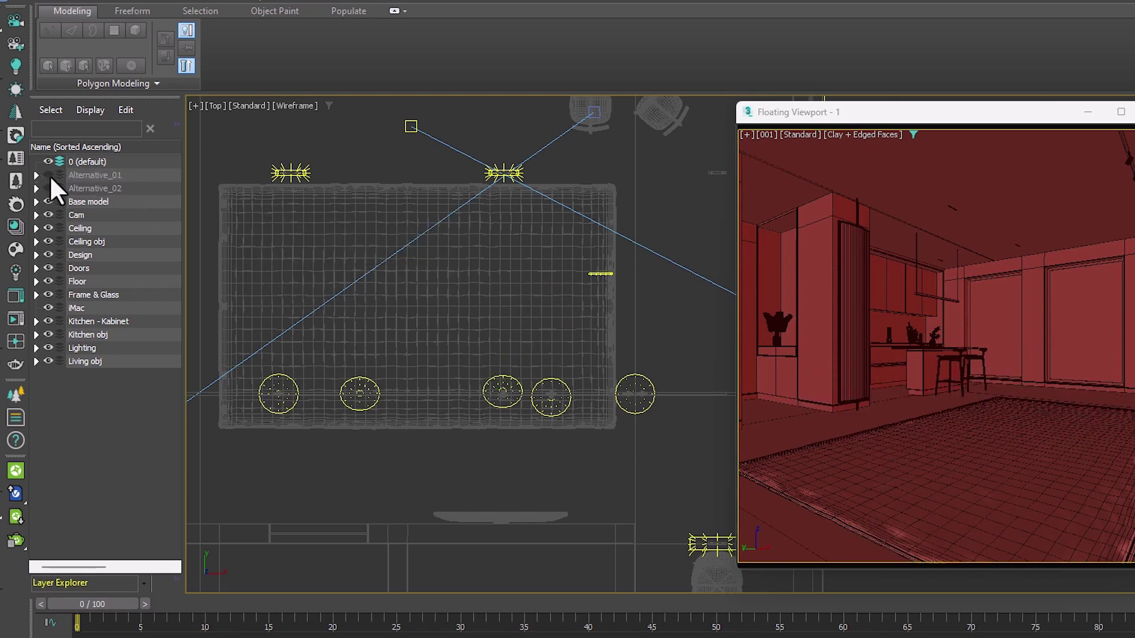
click(48, 175)
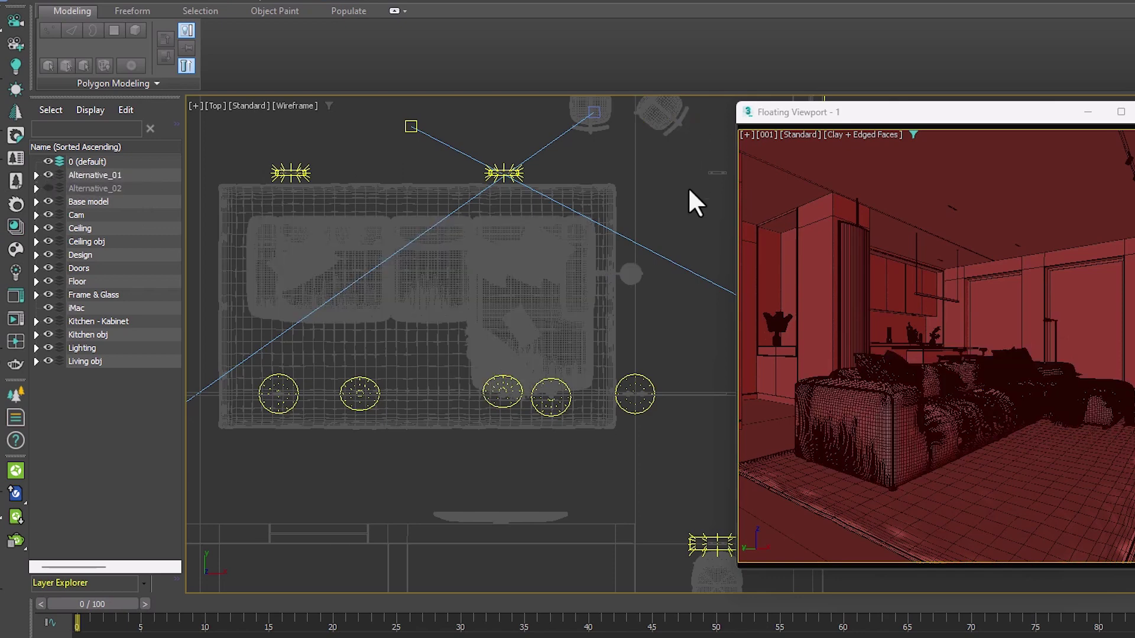
middle_drag(674, 155, 665, 159)
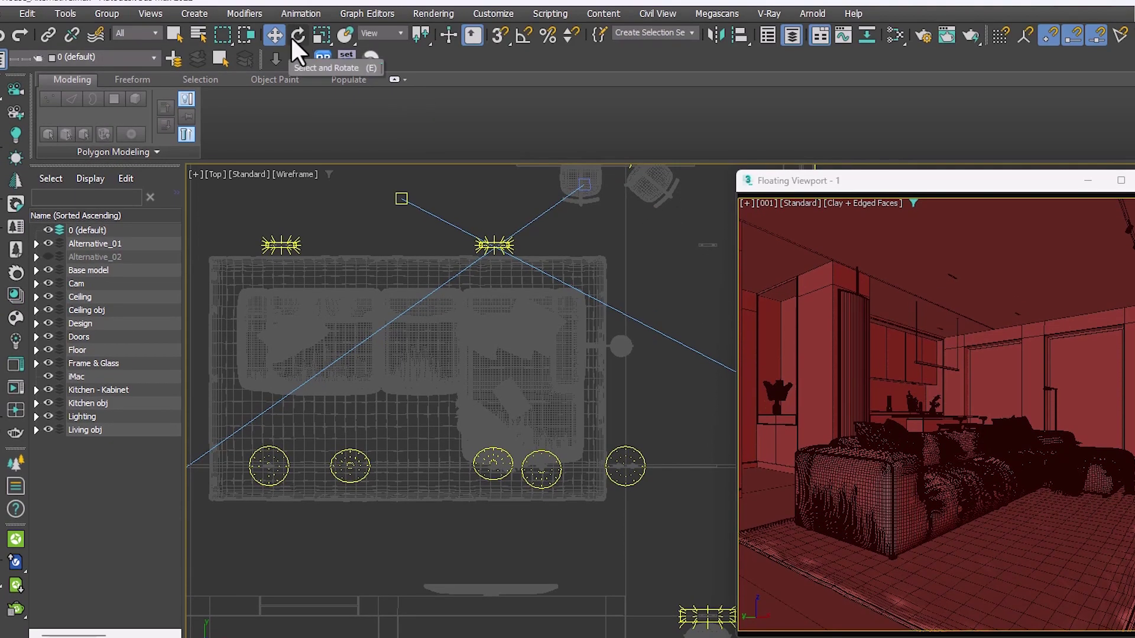
Open the Manage Scene States dialog and select the rug in the top view.
click(59, 19)
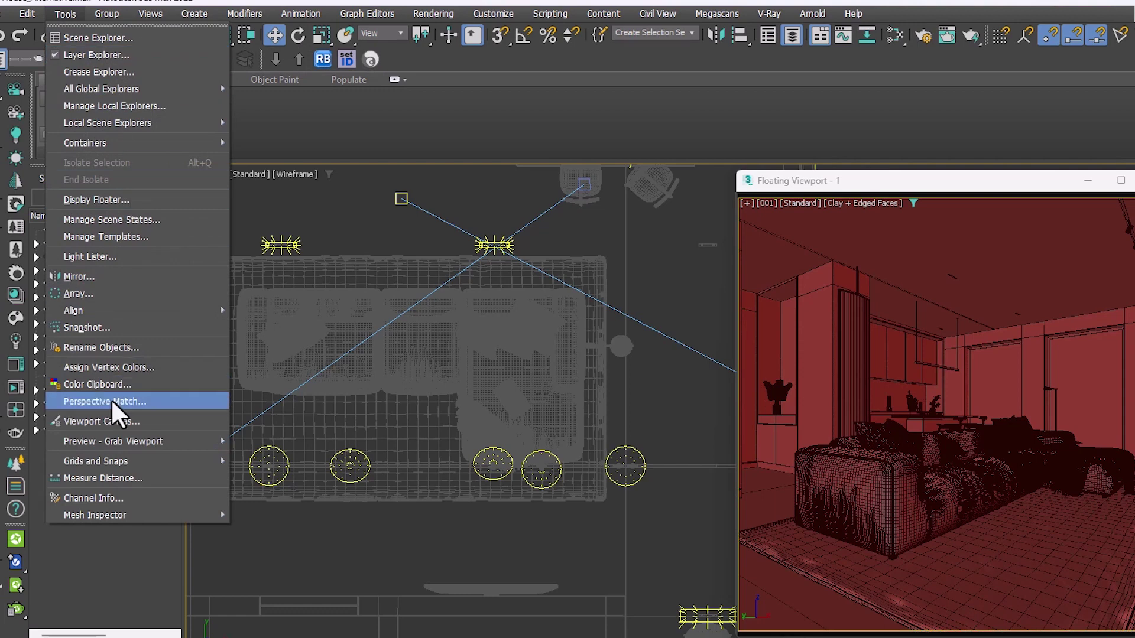
click(135, 219)
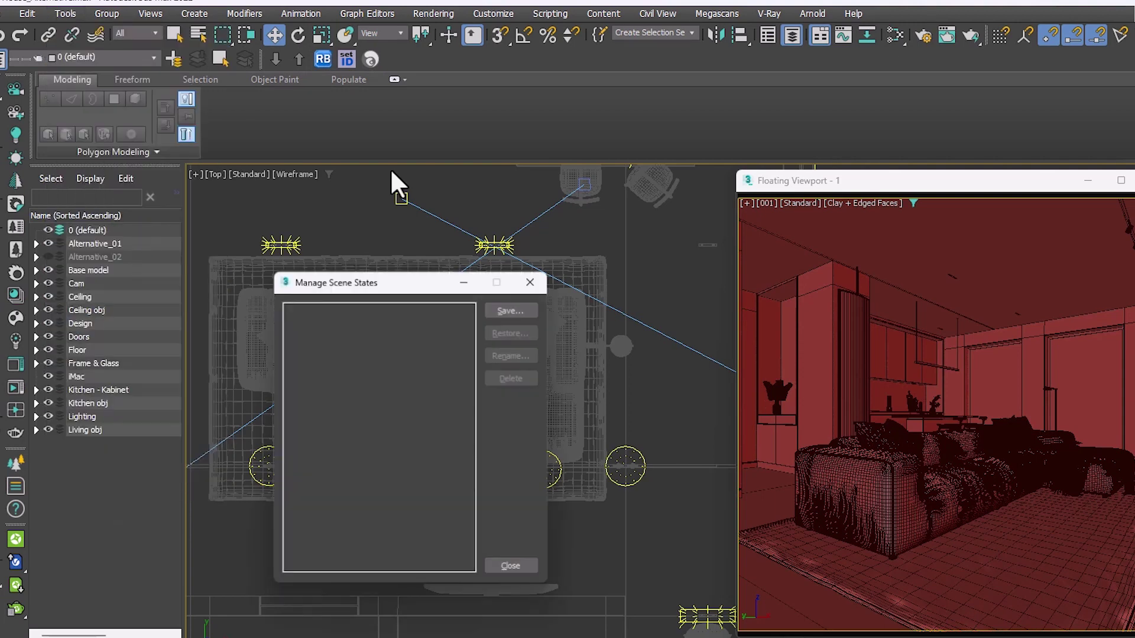
click(594, 275)
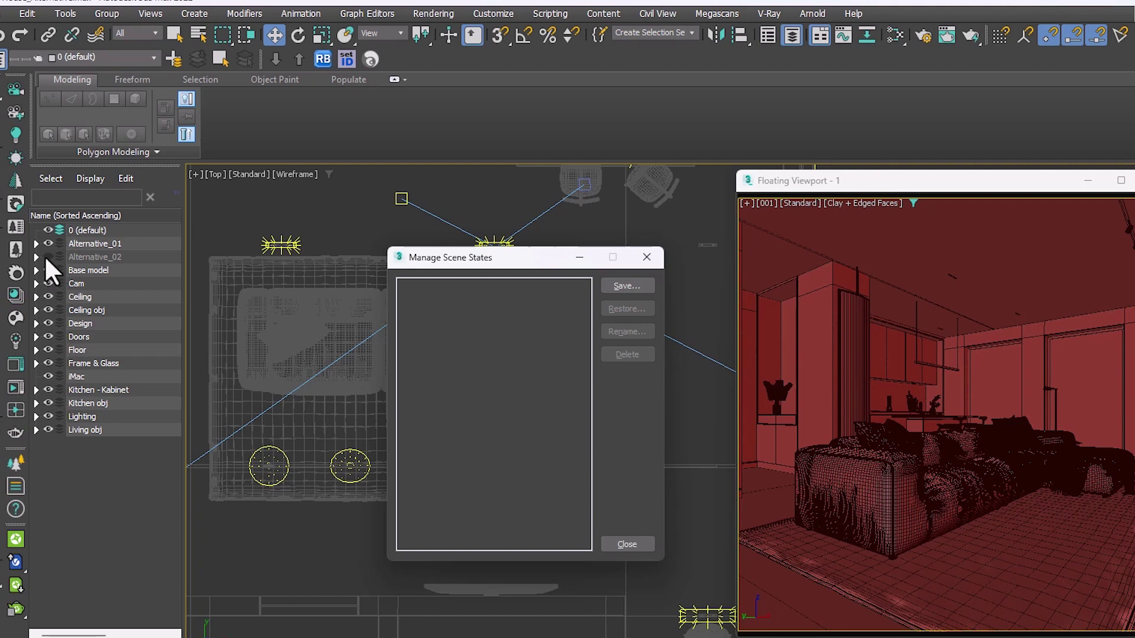
Show the Alternative_02 layer, then hide its selected sofa and chairs.
click(45, 256)
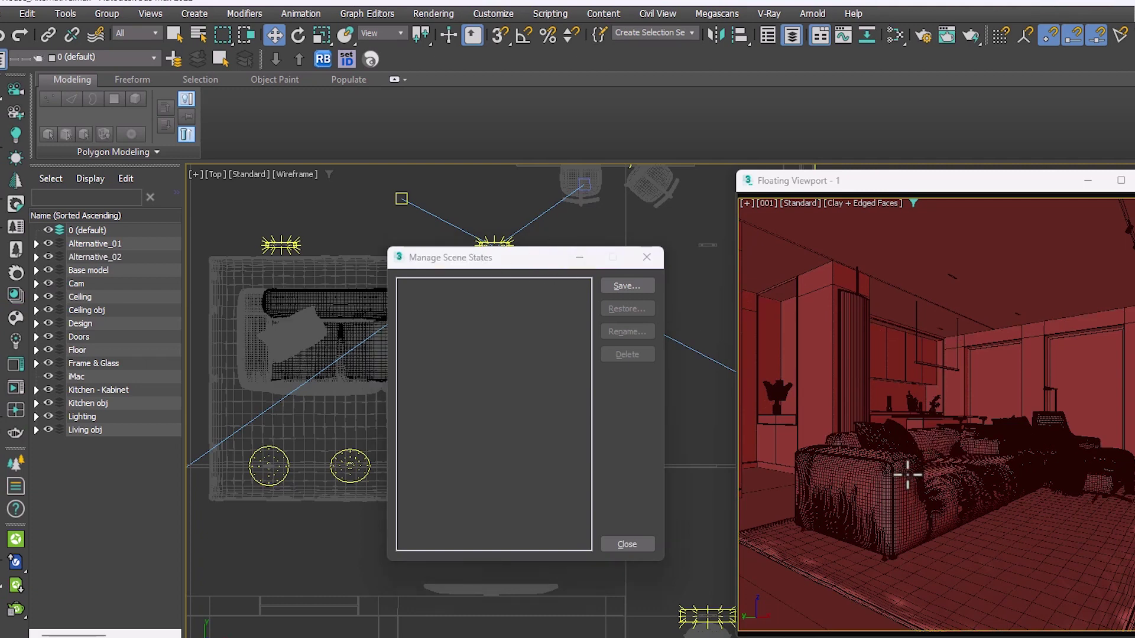
click(295, 304)
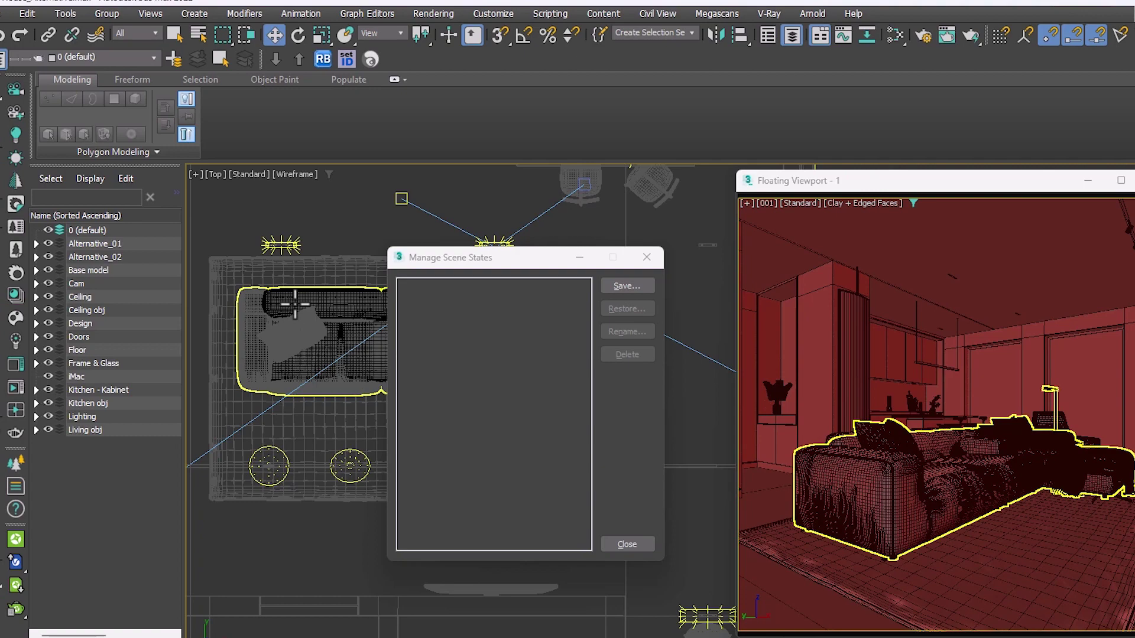
scroll(295, 304, up, 4)
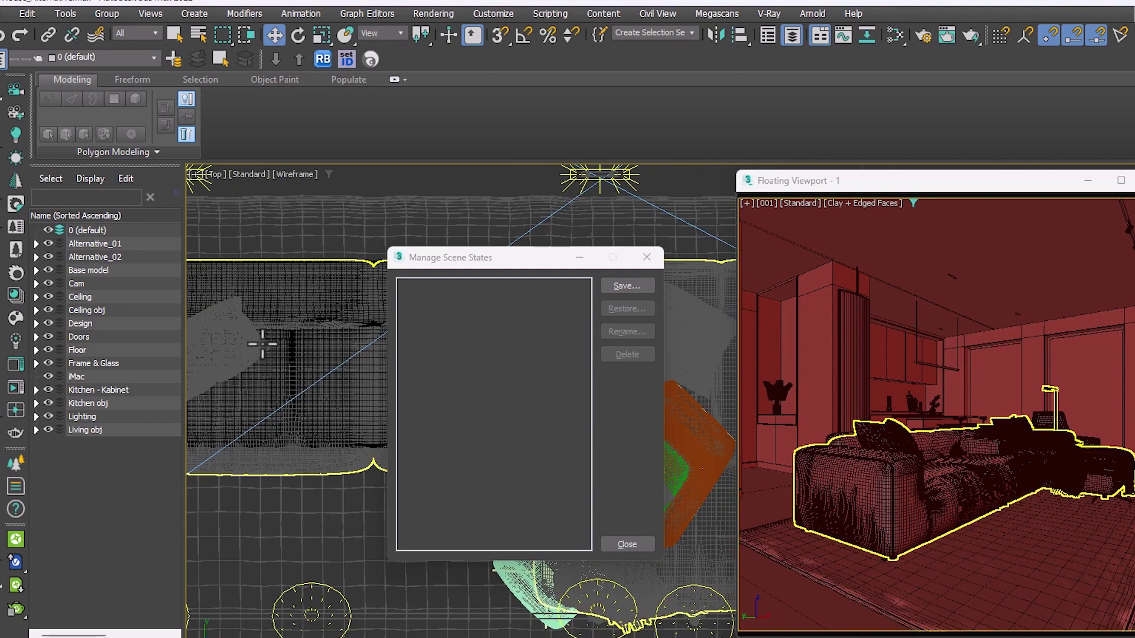
scroll(262, 342, down, 3)
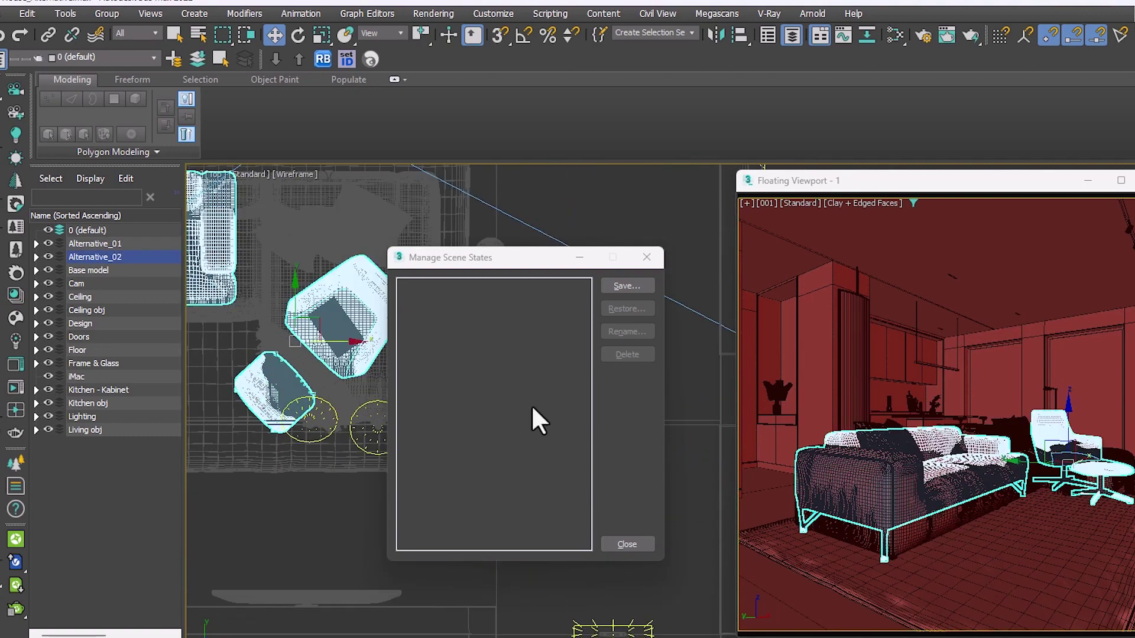
right_click(304, 347)
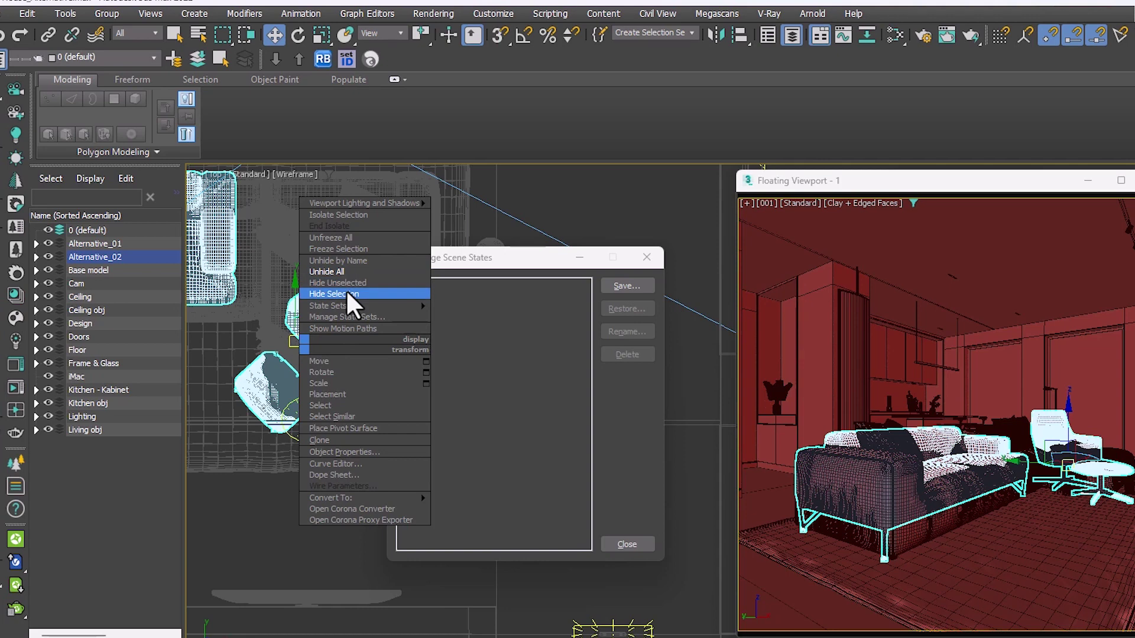
click(346, 293)
Save a scene state named Alternative01_Mtl01 storing Object Properties and Materials.
click(618, 287)
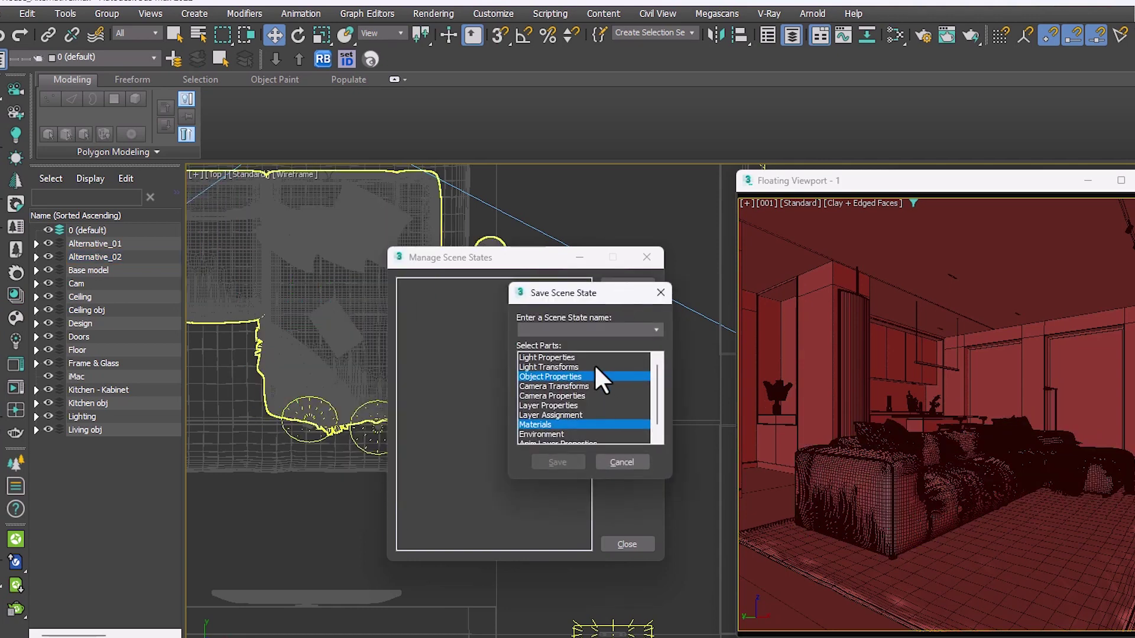
drag(576, 290, 501, 309)
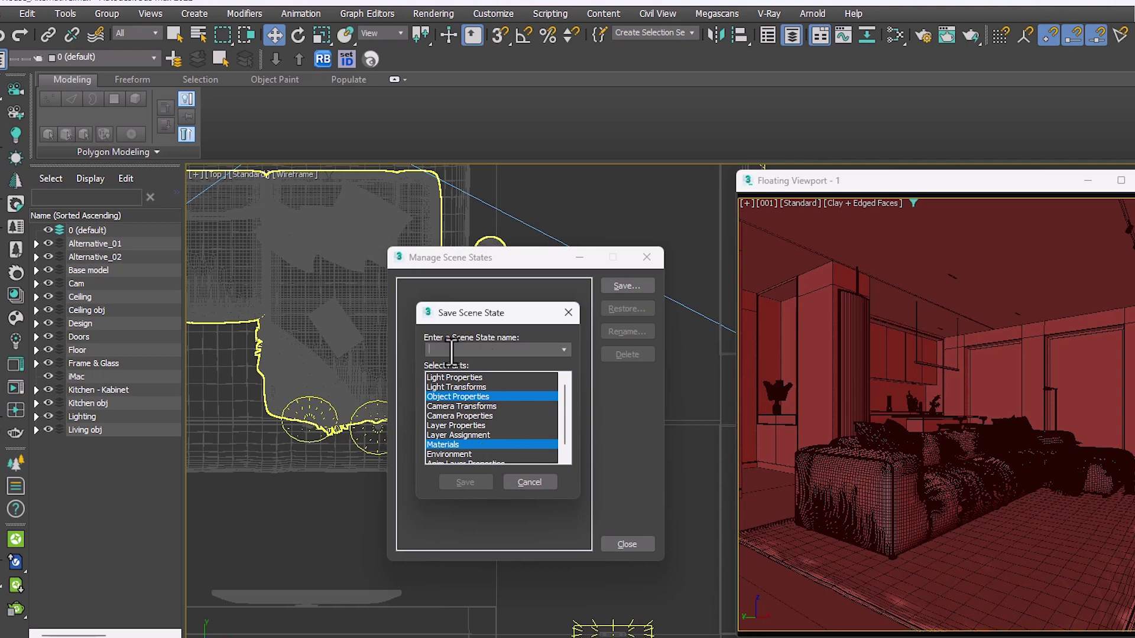
text(Altern)
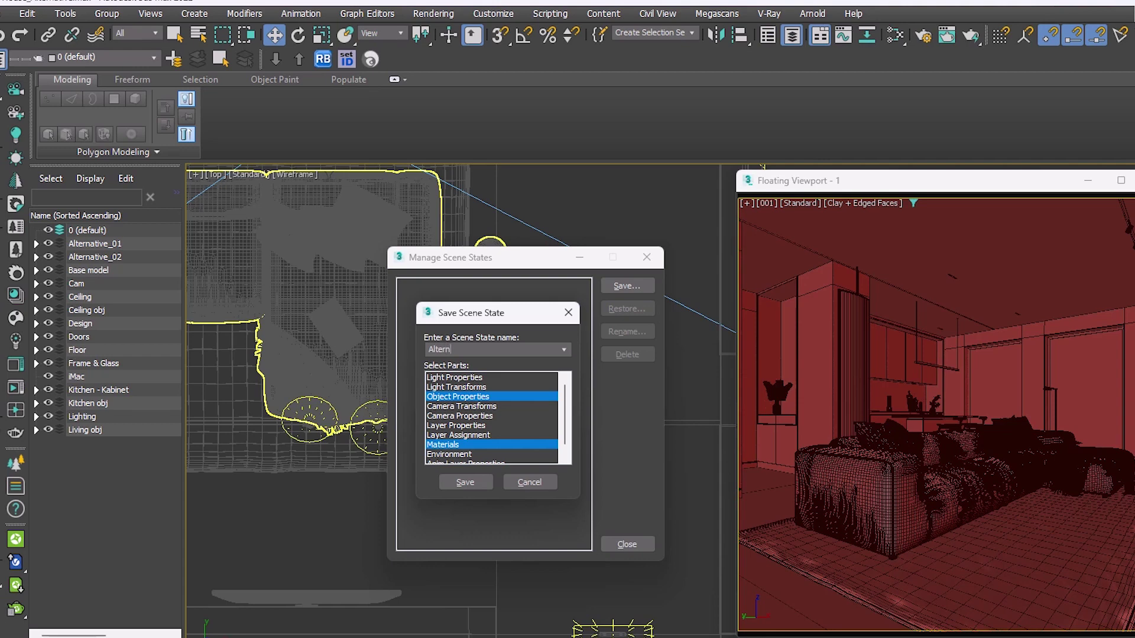
text(ative01_Mtl01)
click(464, 483)
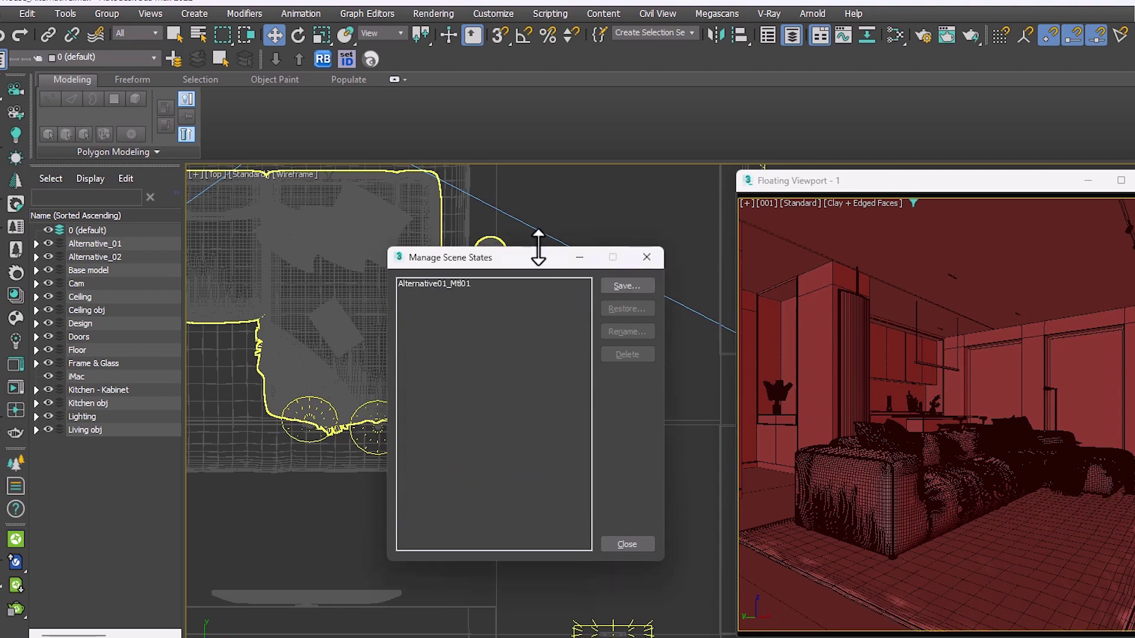
drag(538, 261, 561, 254)
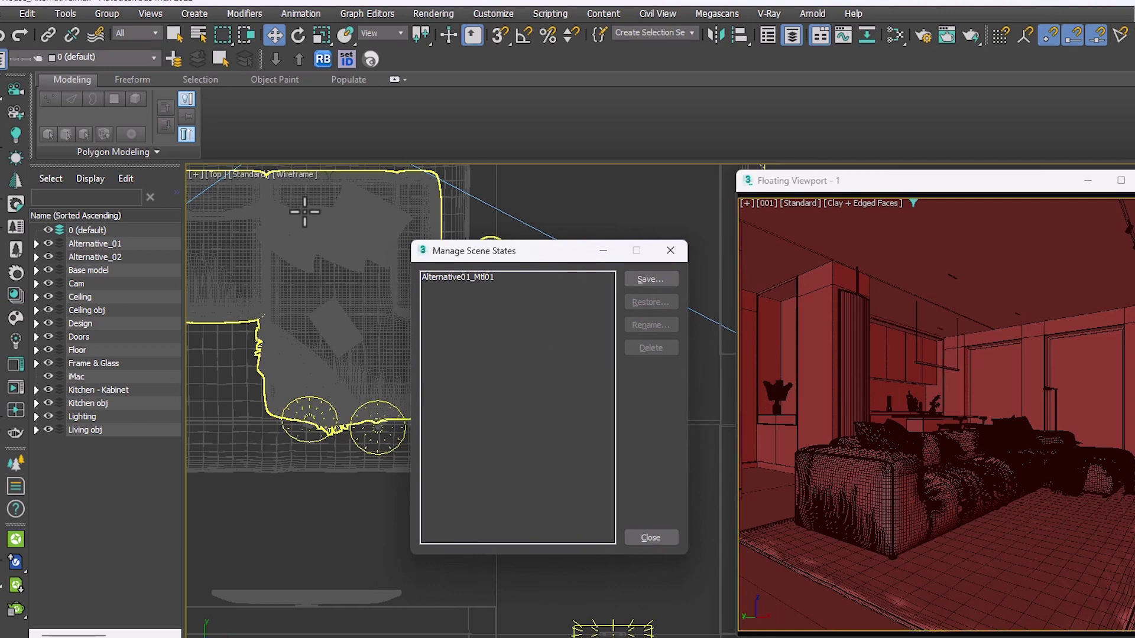
Unhide all objects, then hide only the sofa in the top view.
right_click(322, 244)
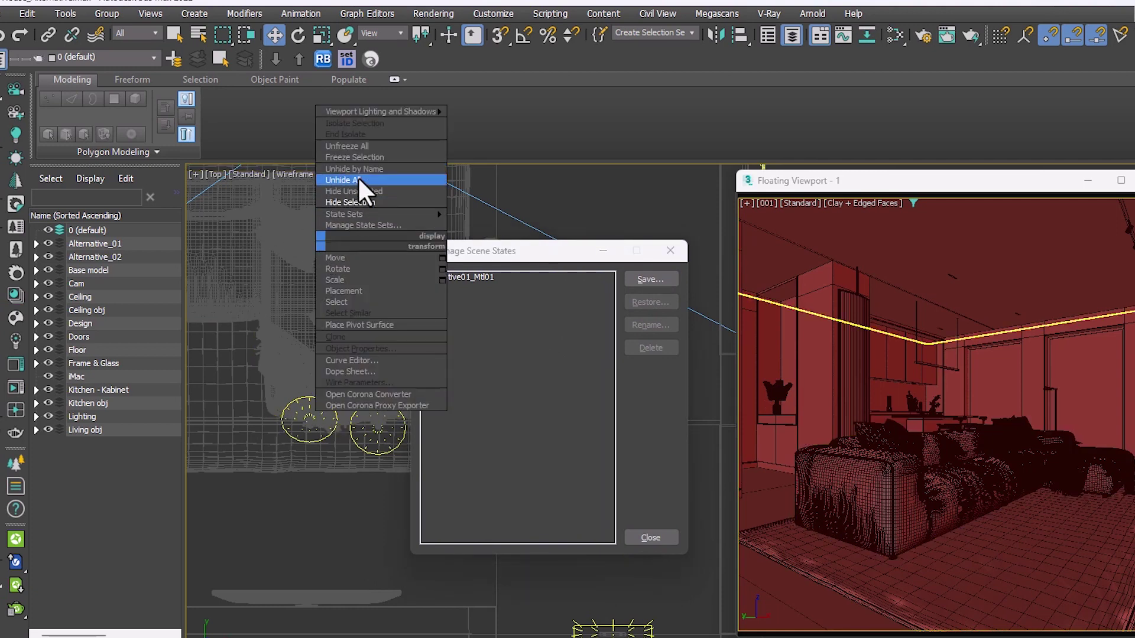
click(357, 178)
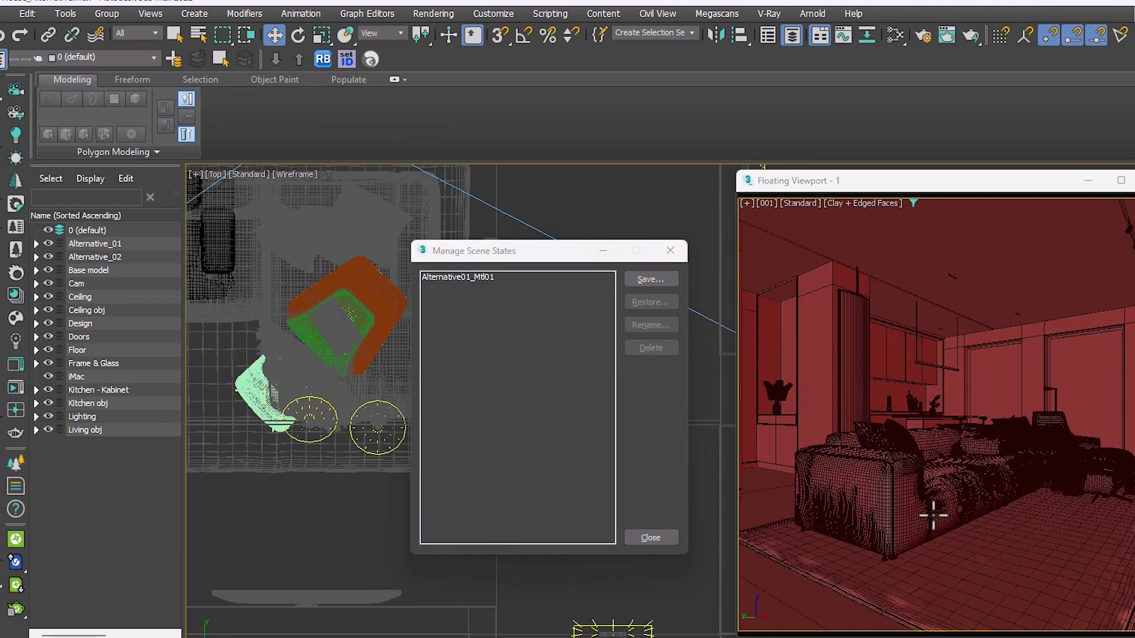
click(881, 490)
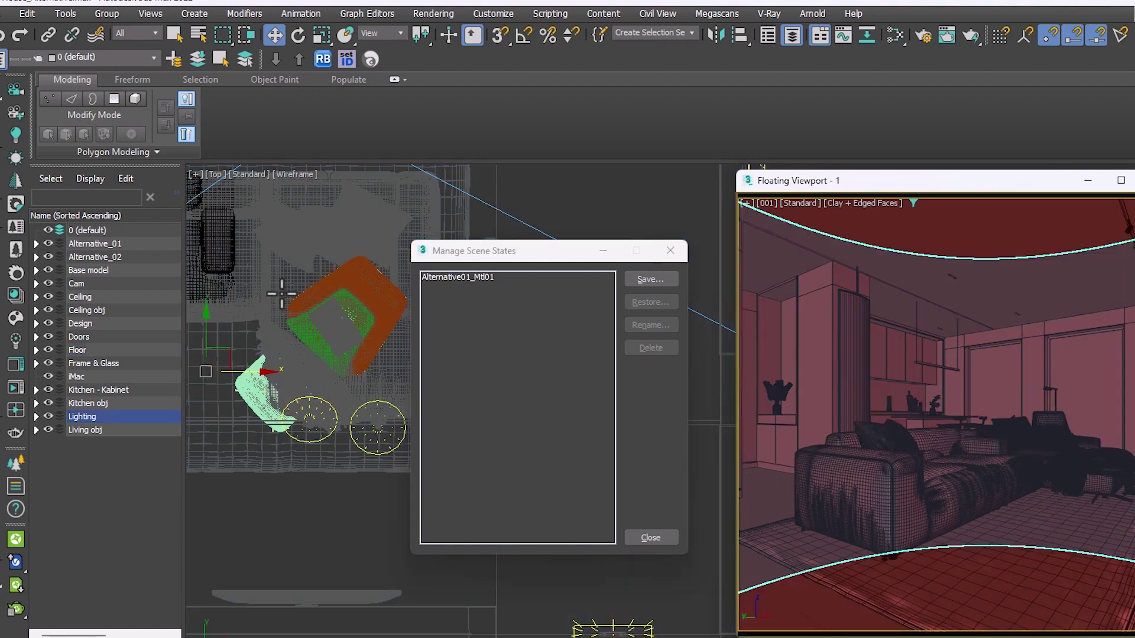
scroll(355, 340, up, 4)
click(359, 261)
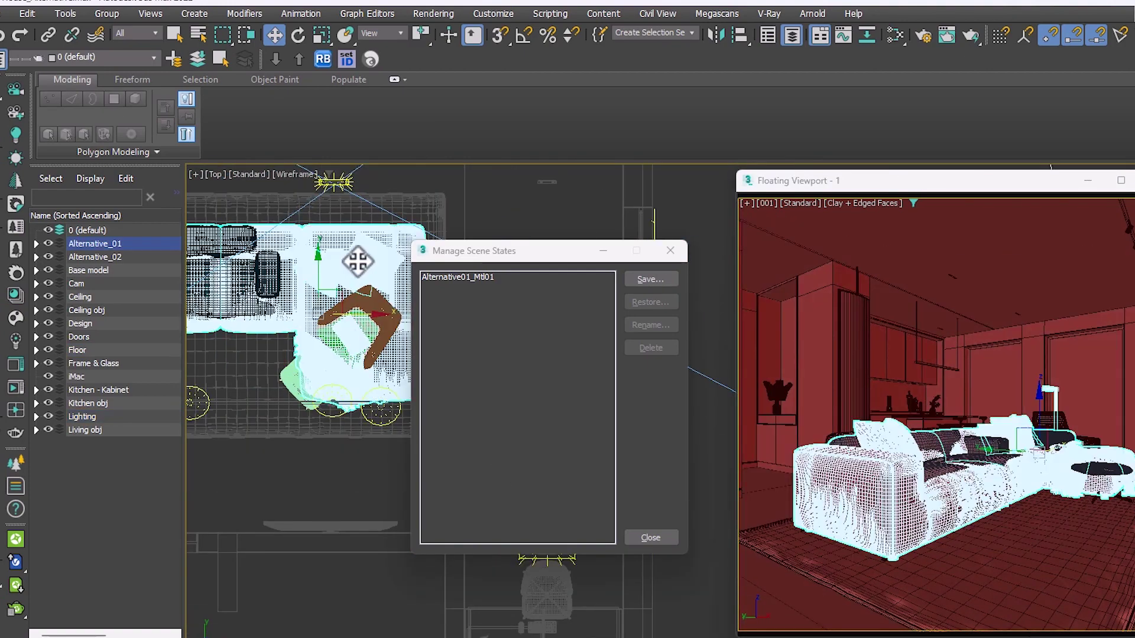
right_click(359, 262)
click(403, 193)
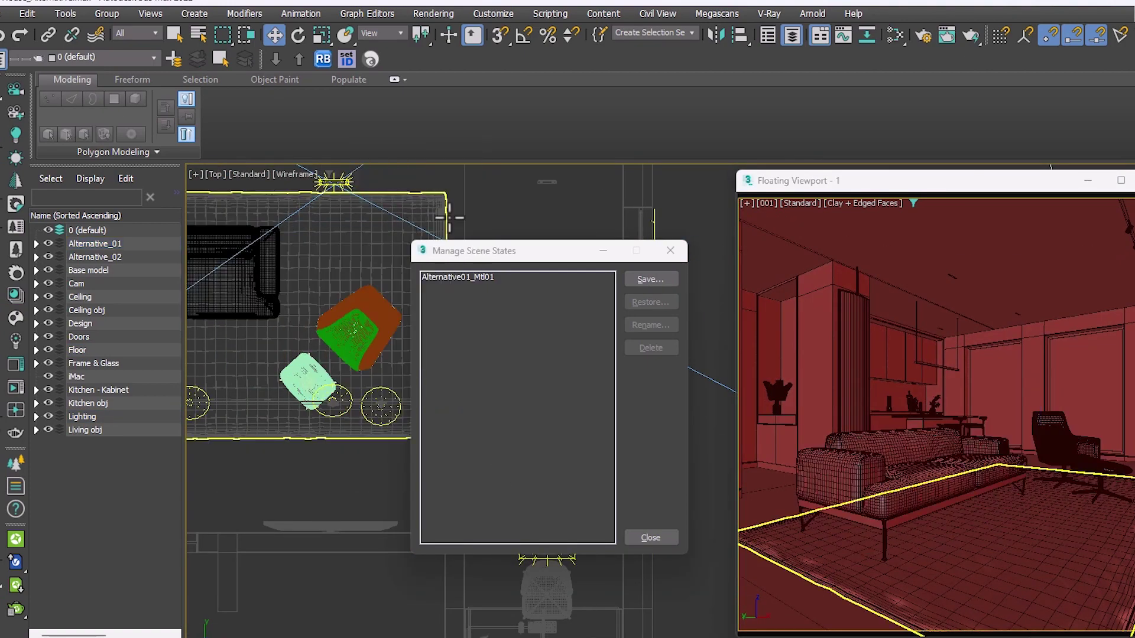
Save a scene state named Alternative02_Mtl01 and close the scene states manager.
click(650, 279)
drag(463, 317, 483, 305)
click(467, 338)
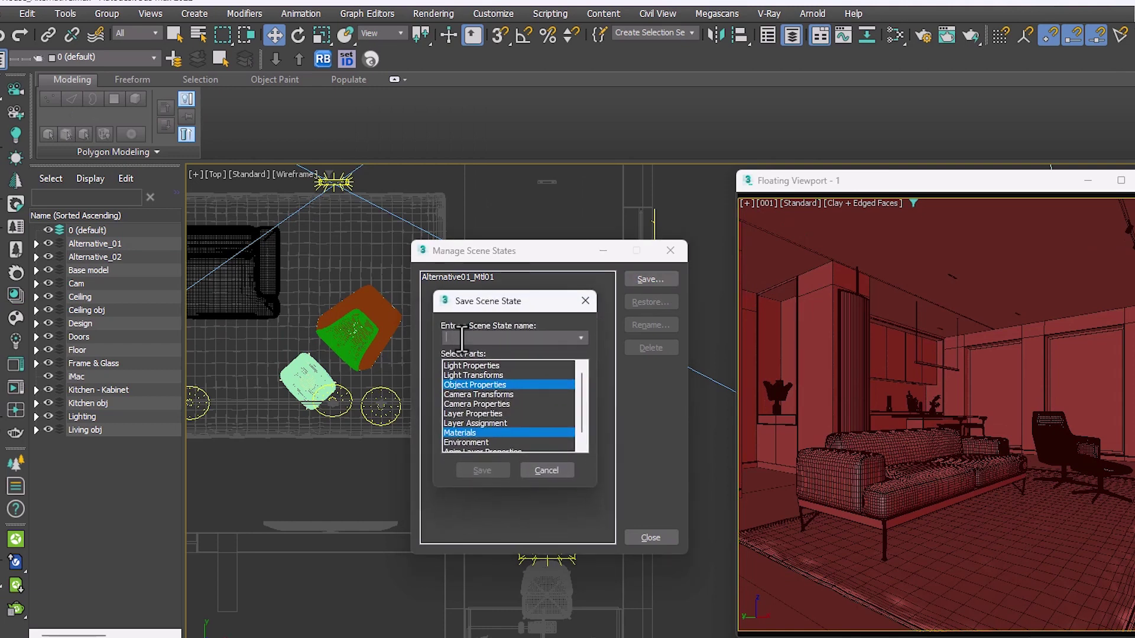
text(Alt)
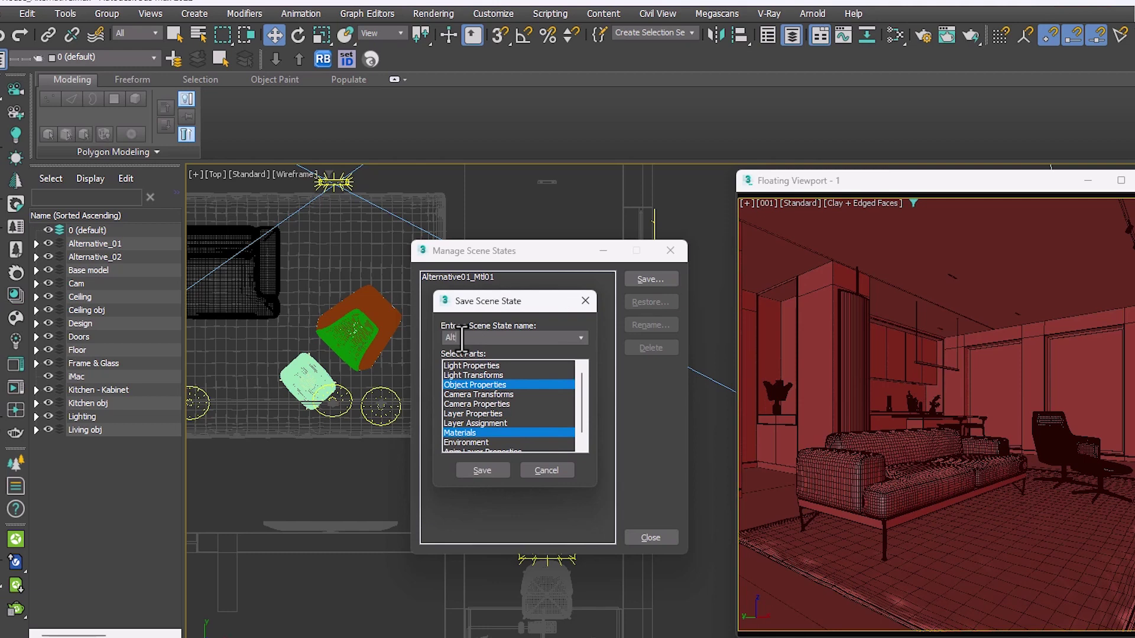
text(ernative02_Mtl01)
click(482, 470)
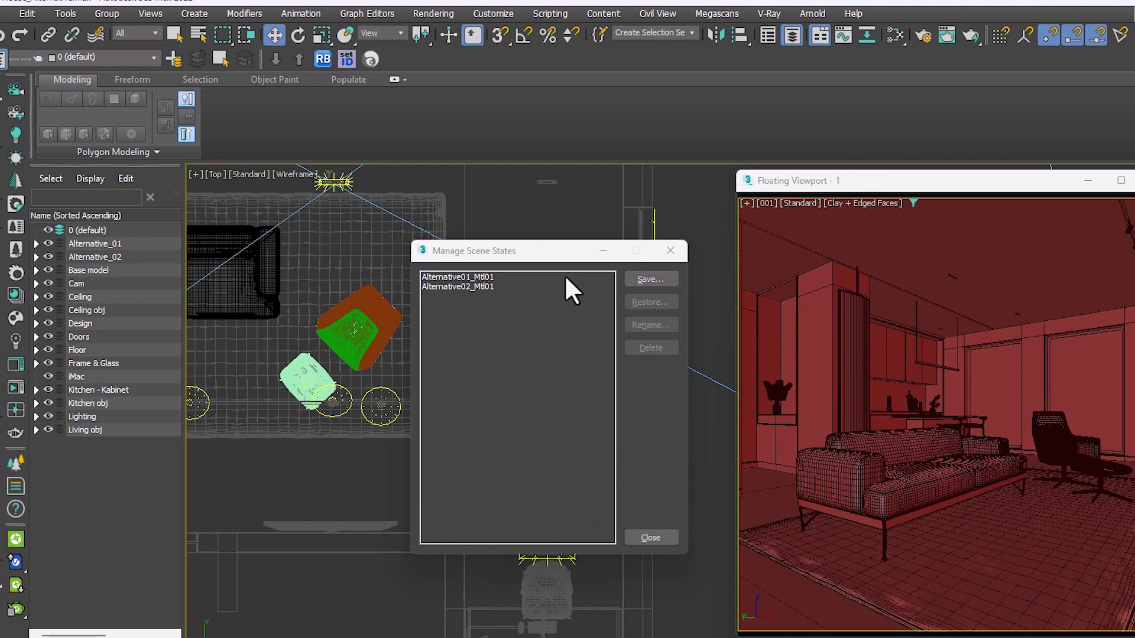
mouse_move(556, 247)
mouse_down()
mouse_move(602, 317)
mouse_move(553, 256)
mouse_up()
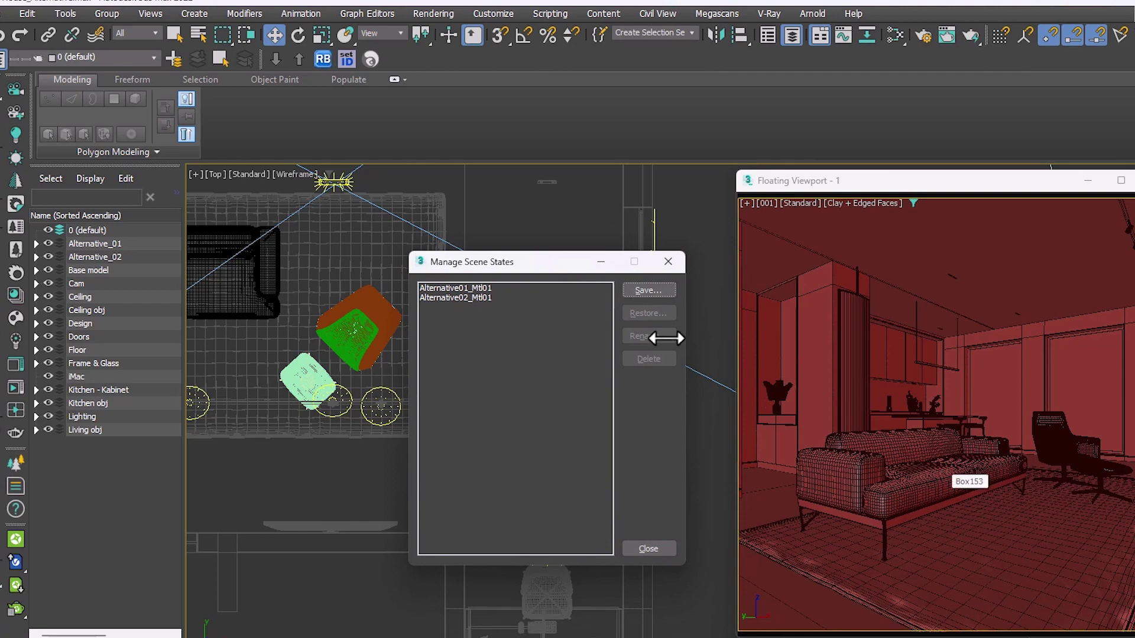
click(666, 263)
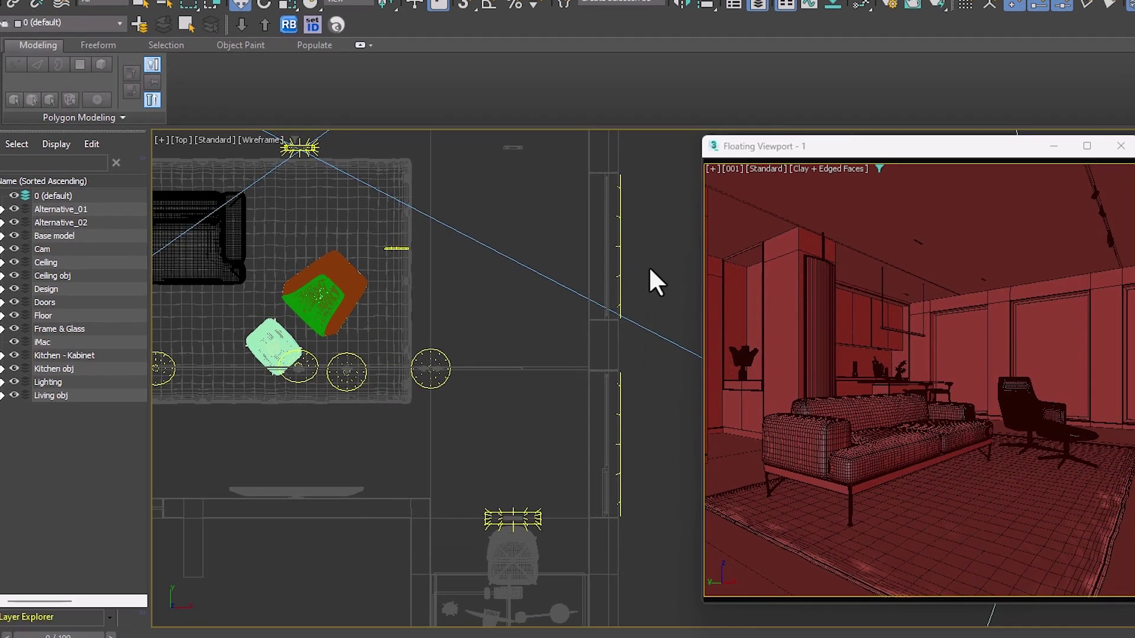
Open the Slate Material Editor and create a new node view named Test.
key(m)
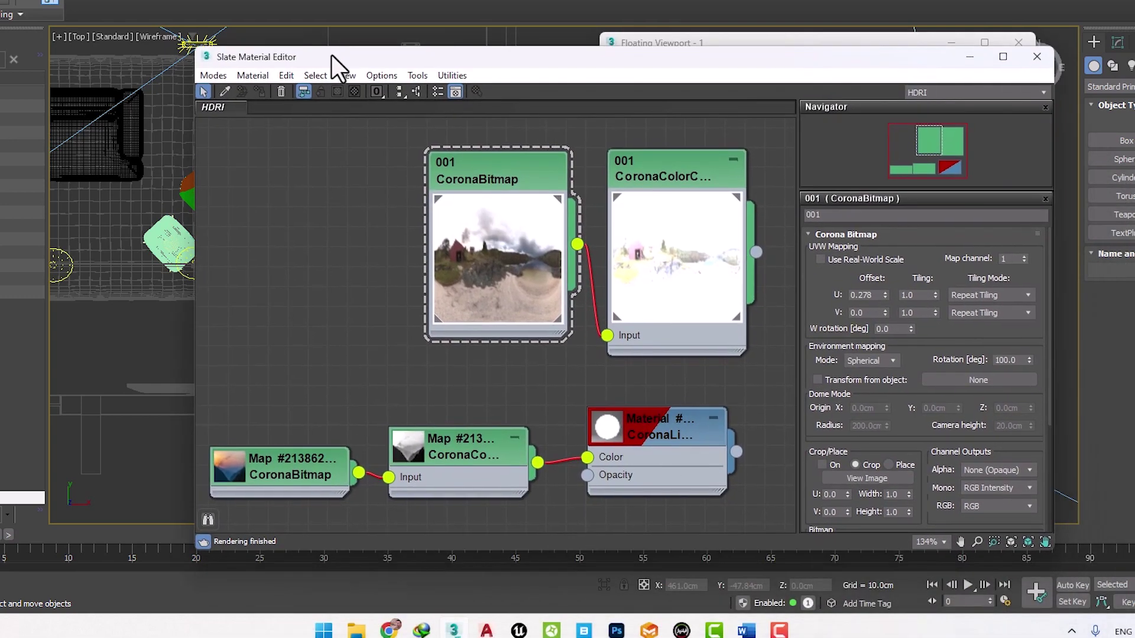
right_click(260, 105)
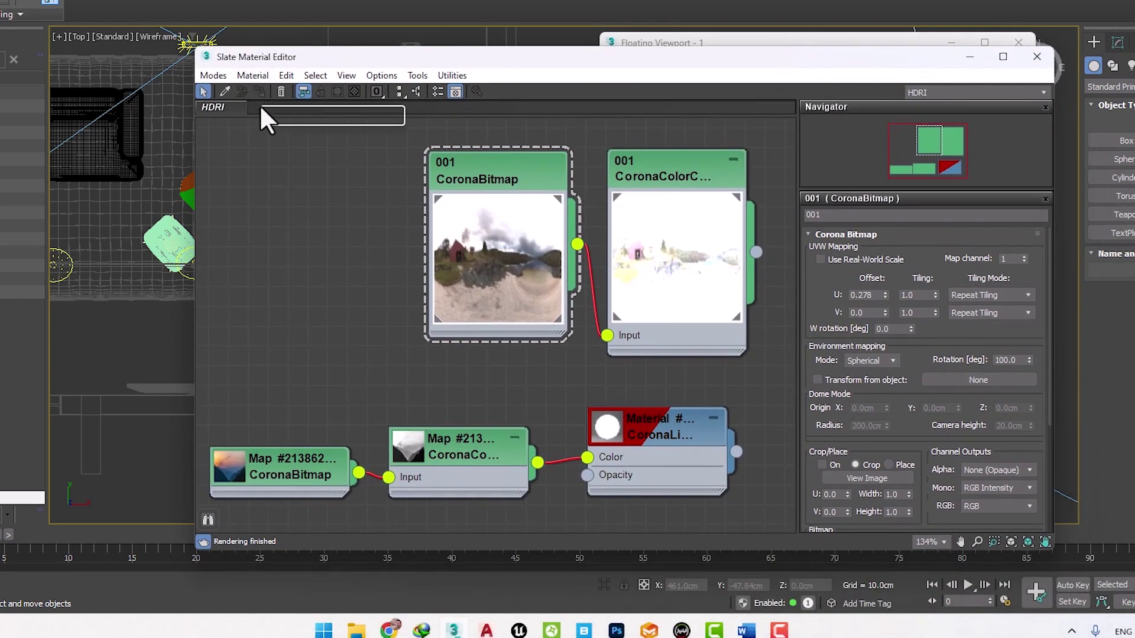
click(296, 116)
text(Test)
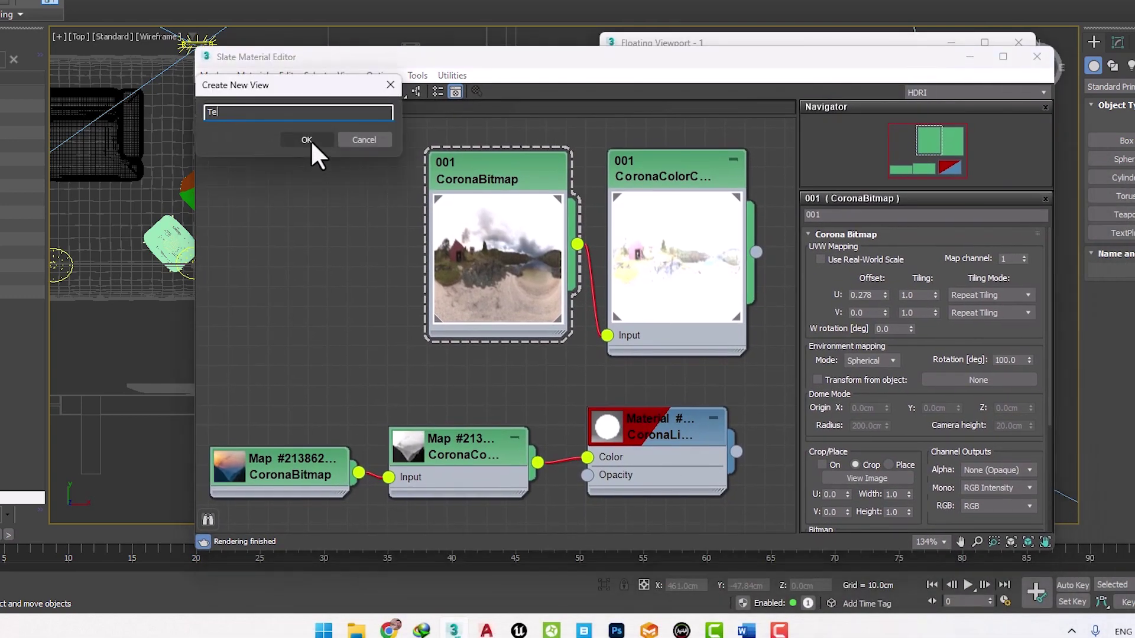
click(306, 139)
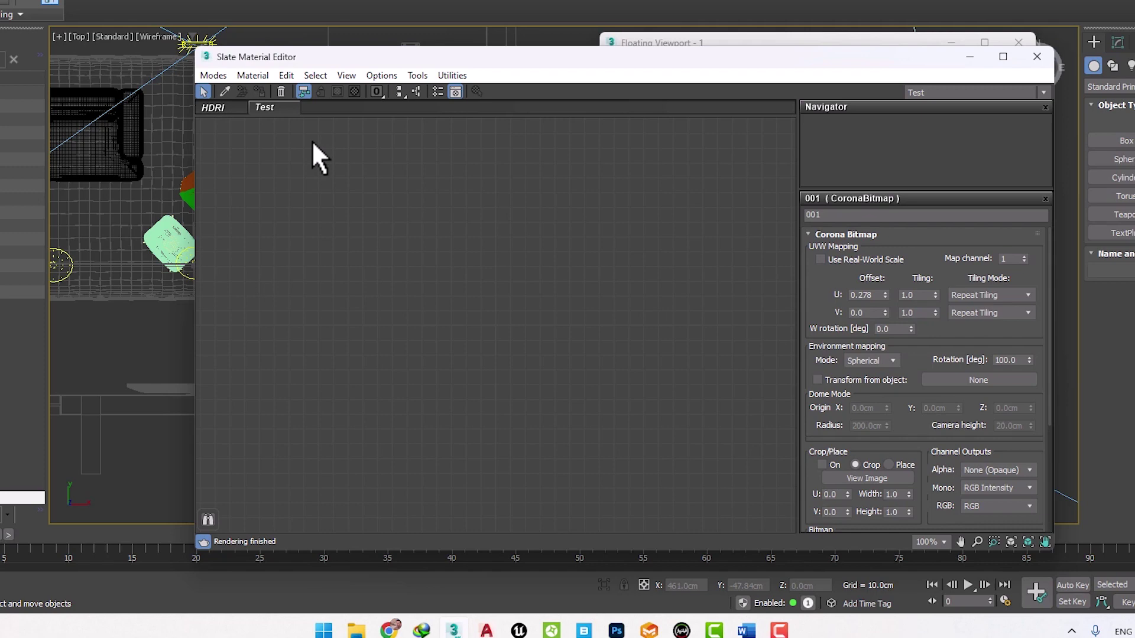
drag(402, 62, 476, 62)
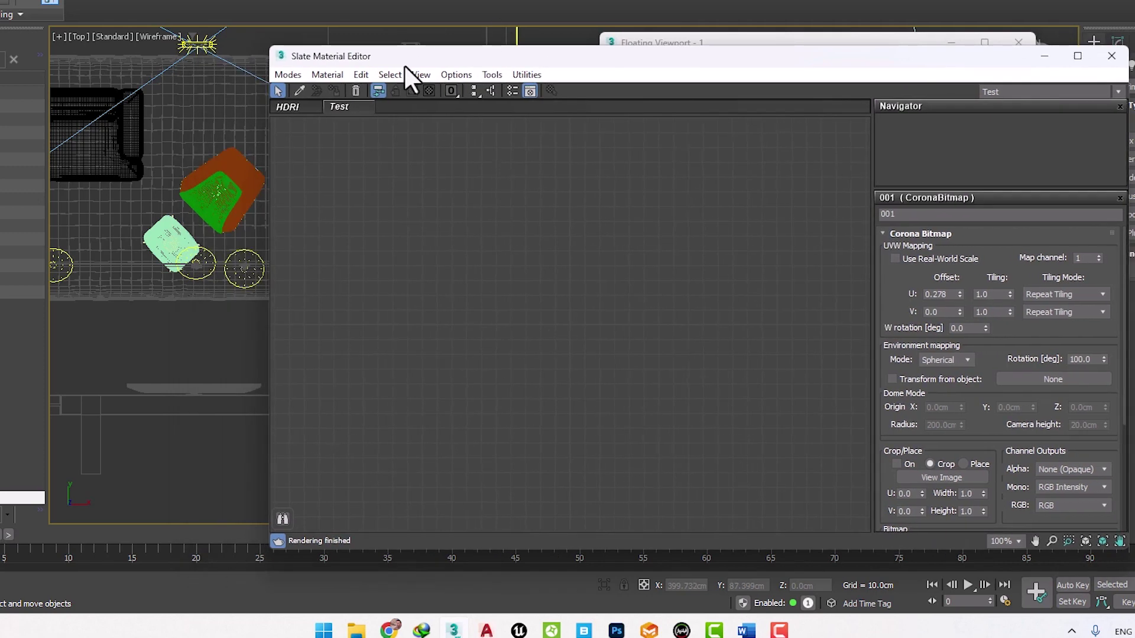
Unhide all objects and pick the sofa's Fabric sofa material into the Test view.
click(300, 90)
right_click(197, 111)
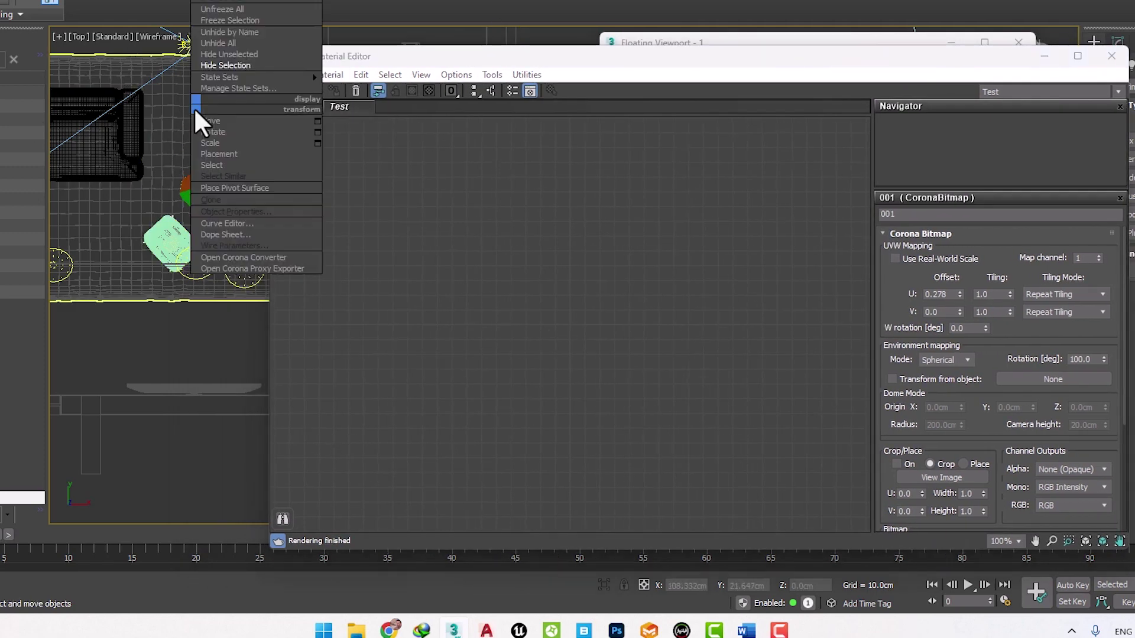
click(223, 46)
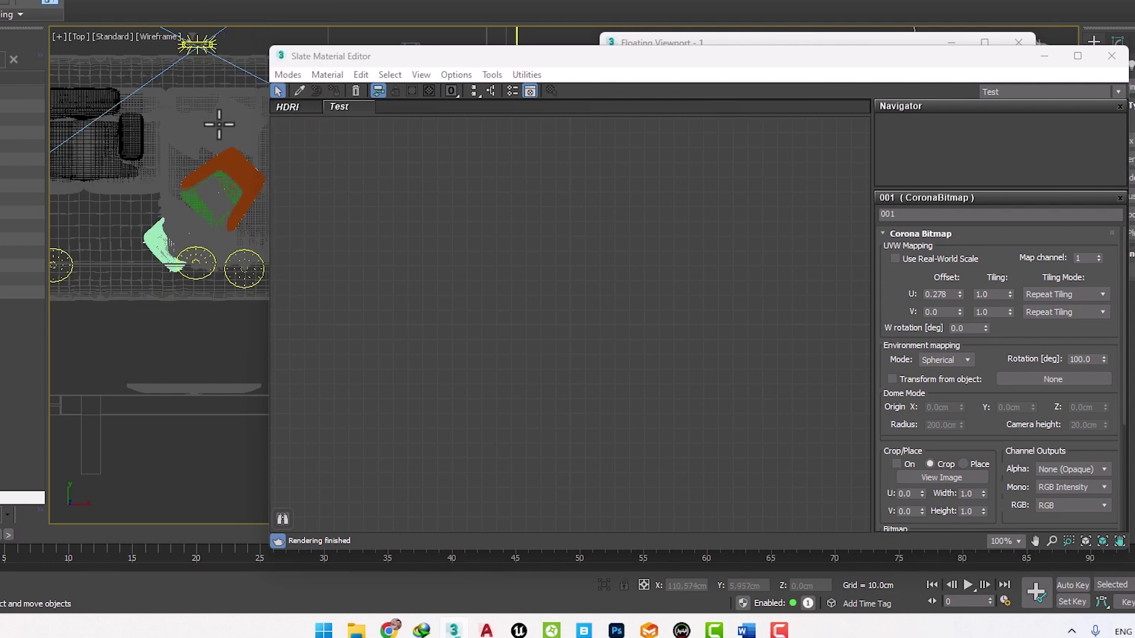
click(300, 91)
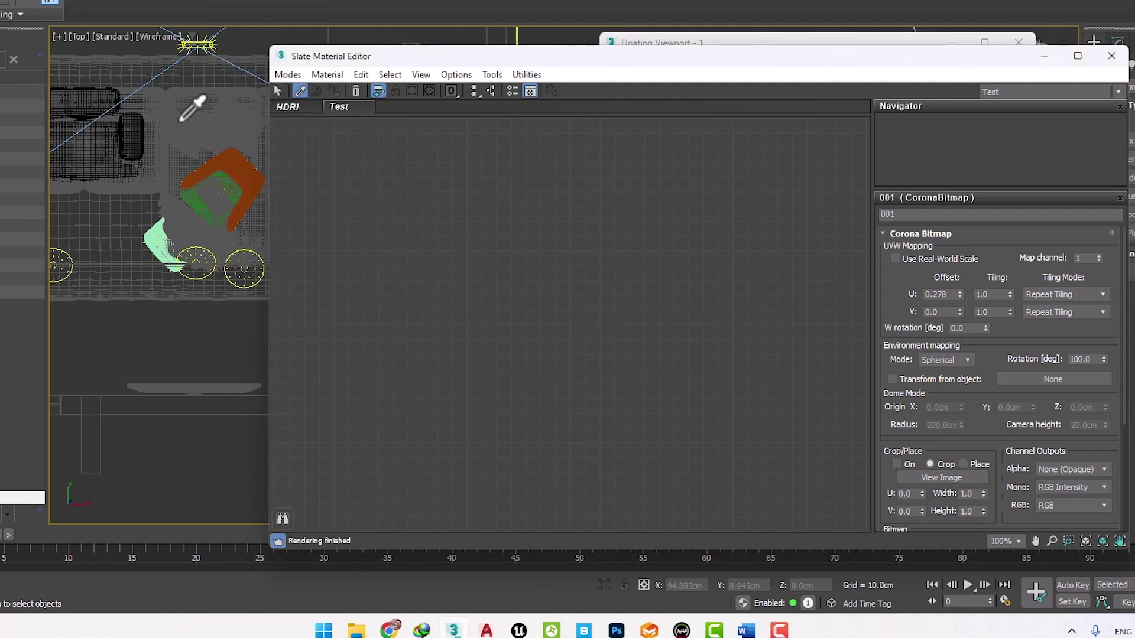
click(161, 148)
scroll(591, 218, down, 5)
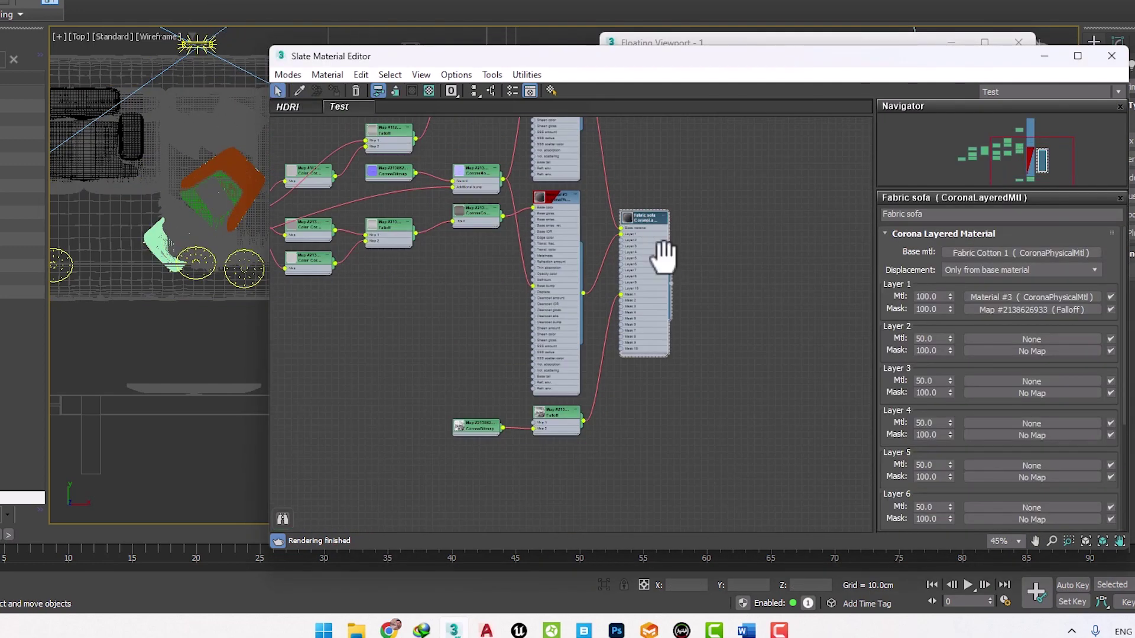
middle_drag(664, 257, 653, 295)
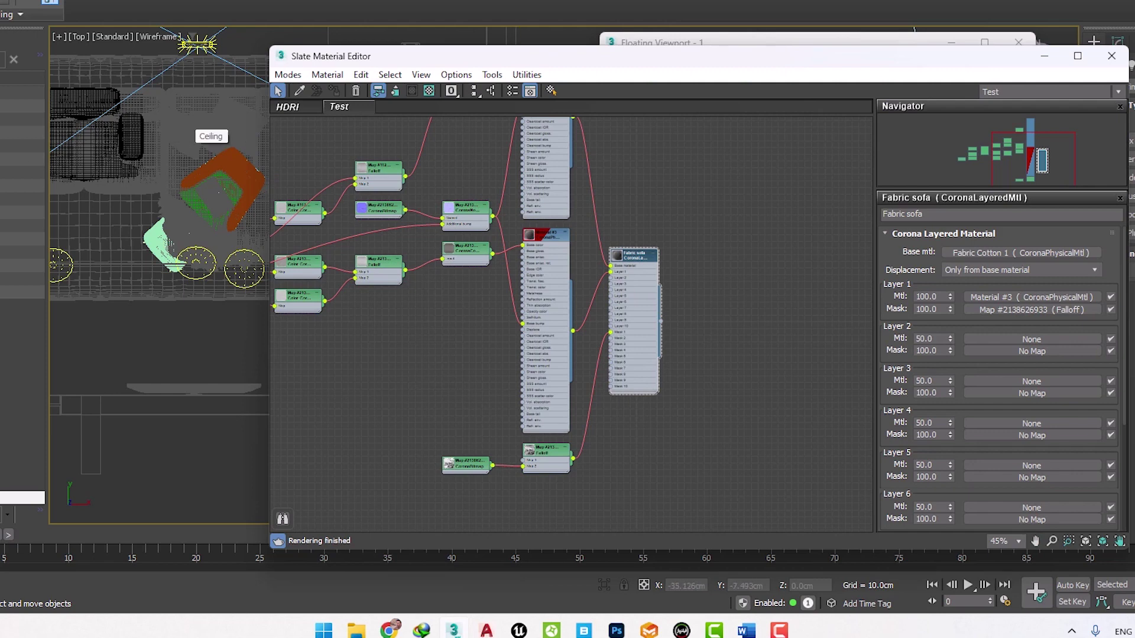
scroll(178, 160, up, 4)
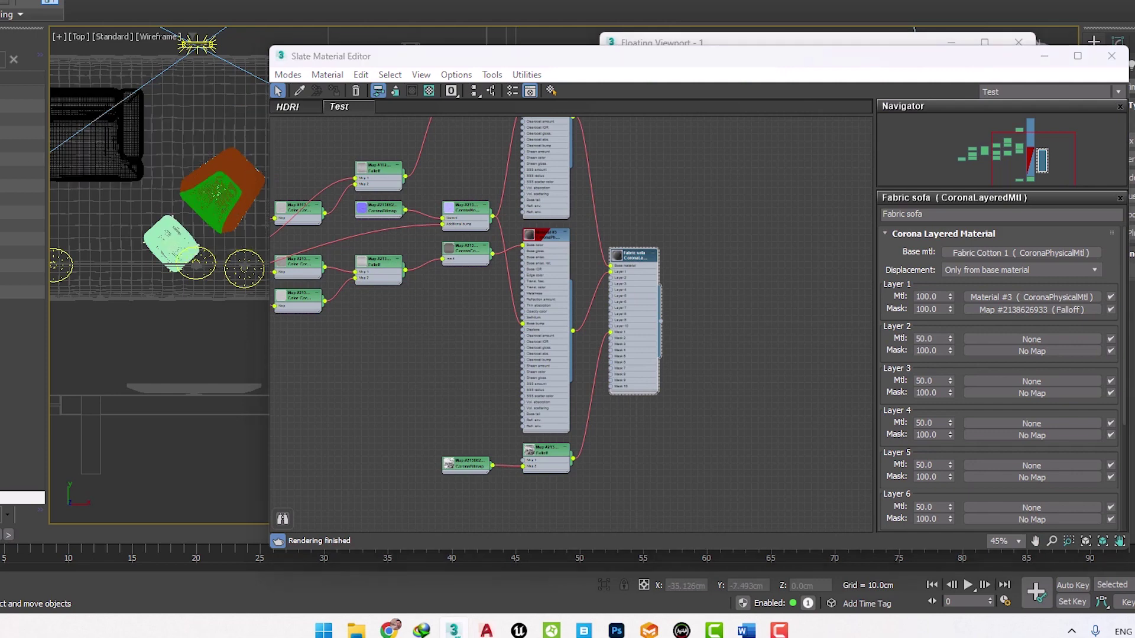
click(157, 163)
scroll(126, 197, down, 2)
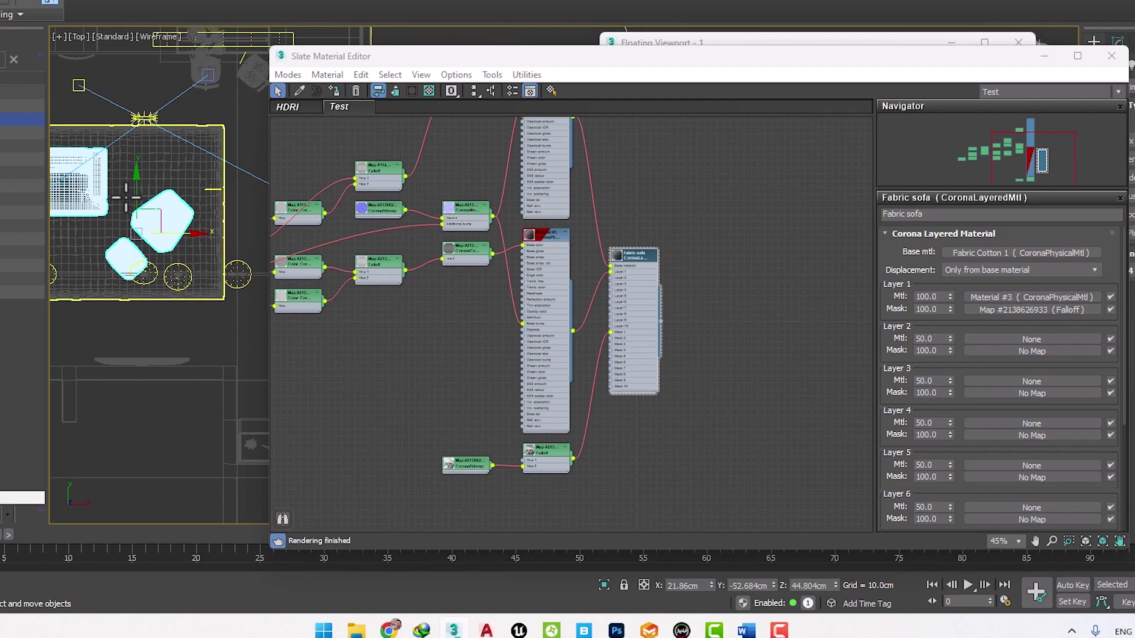
Restore the four-viewport layout and frame the lounge chair in a Perspective view.
key(z)
drag(836, 59, 1094, 63)
middle_drag(297, 139, 228, 118)
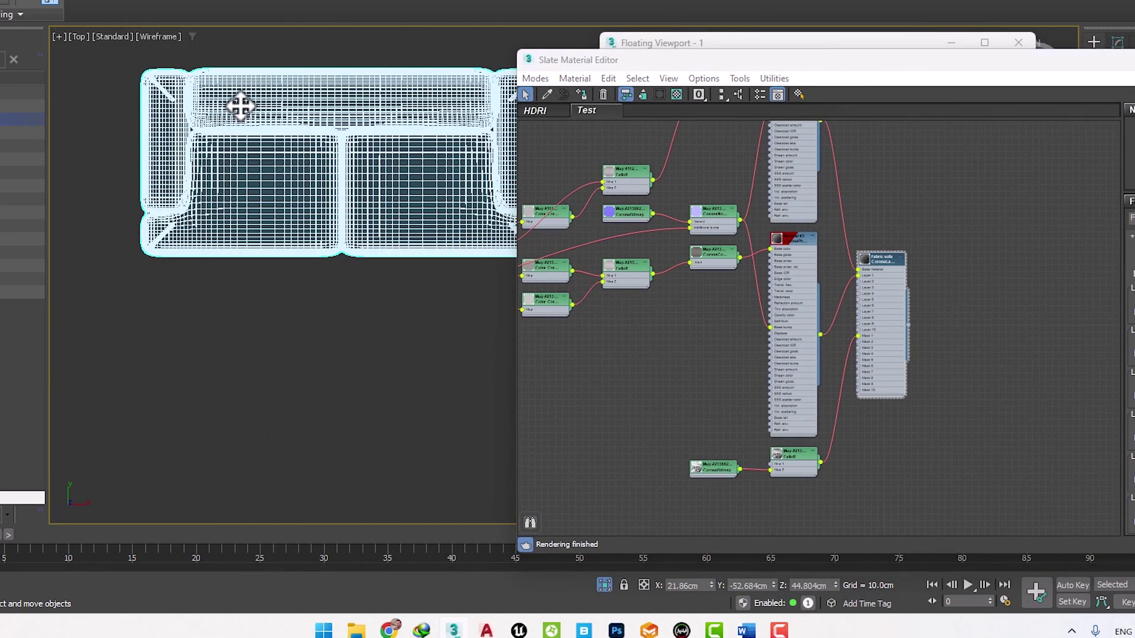
key(alt+q)
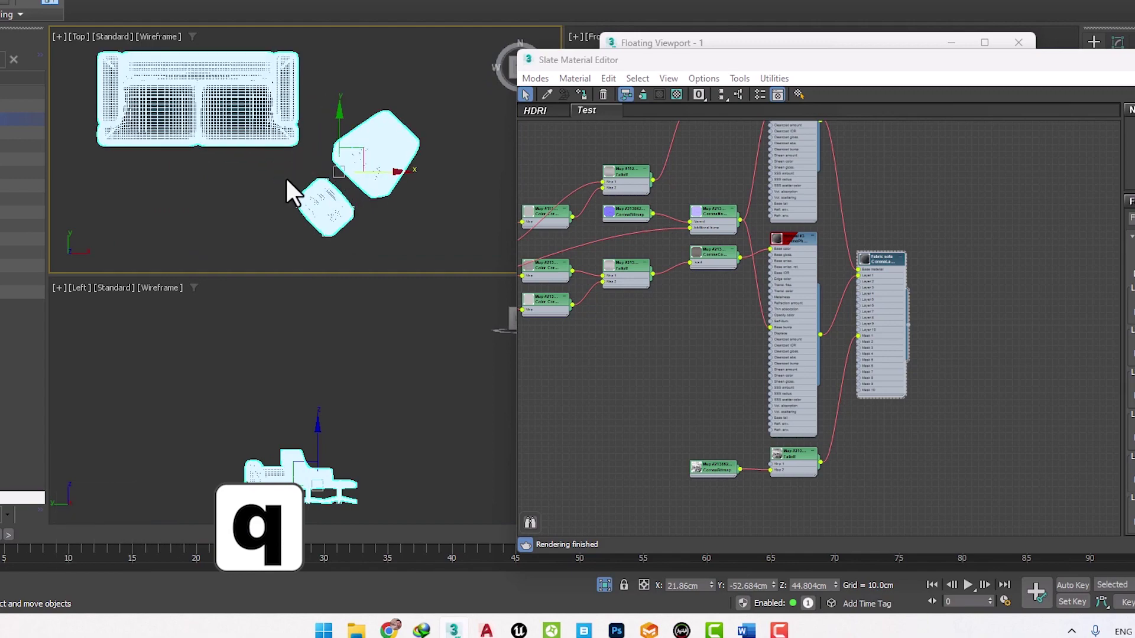
scroll(285, 172, down, 3)
middle_drag(286, 172, 271, 182)
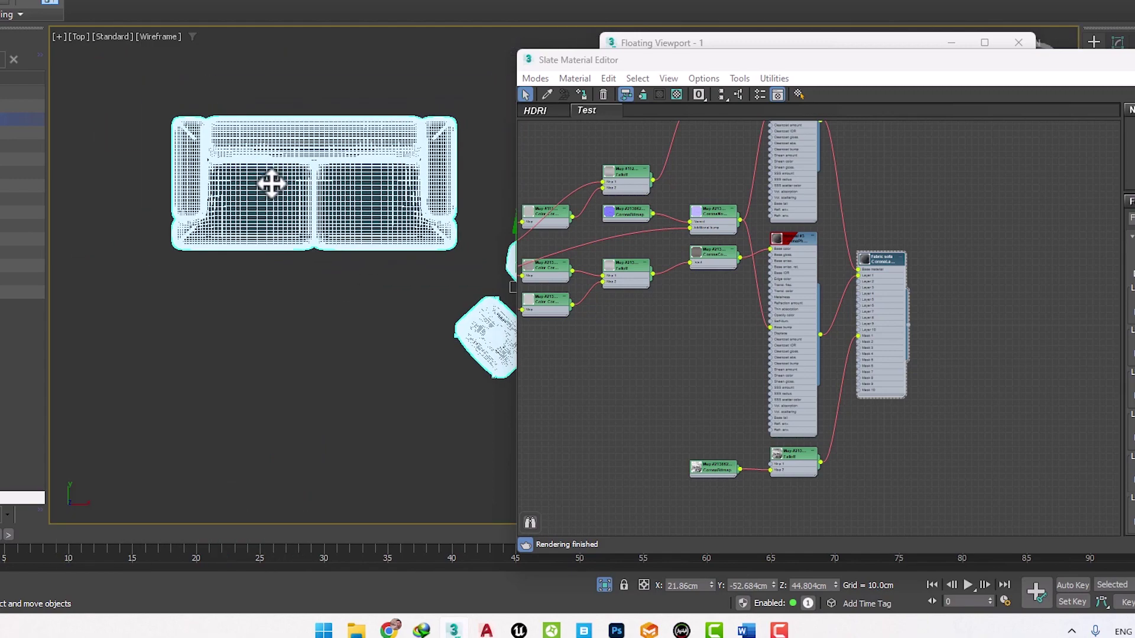
key(p)
middle_drag(424, 294, 375, 378)
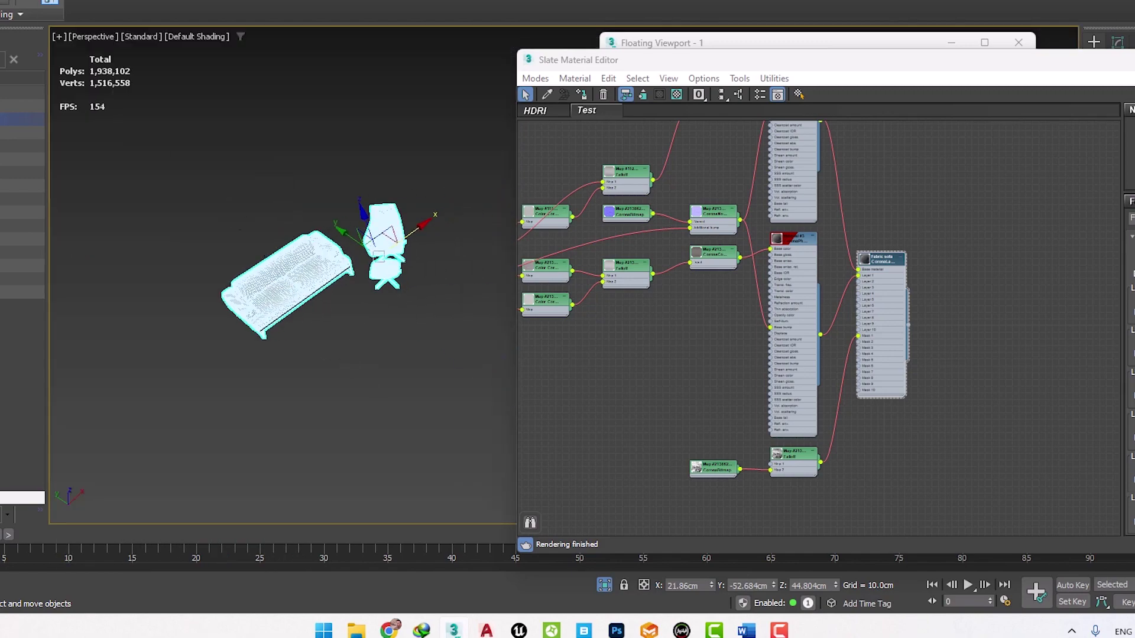
scroll(324, 254, up, 5)
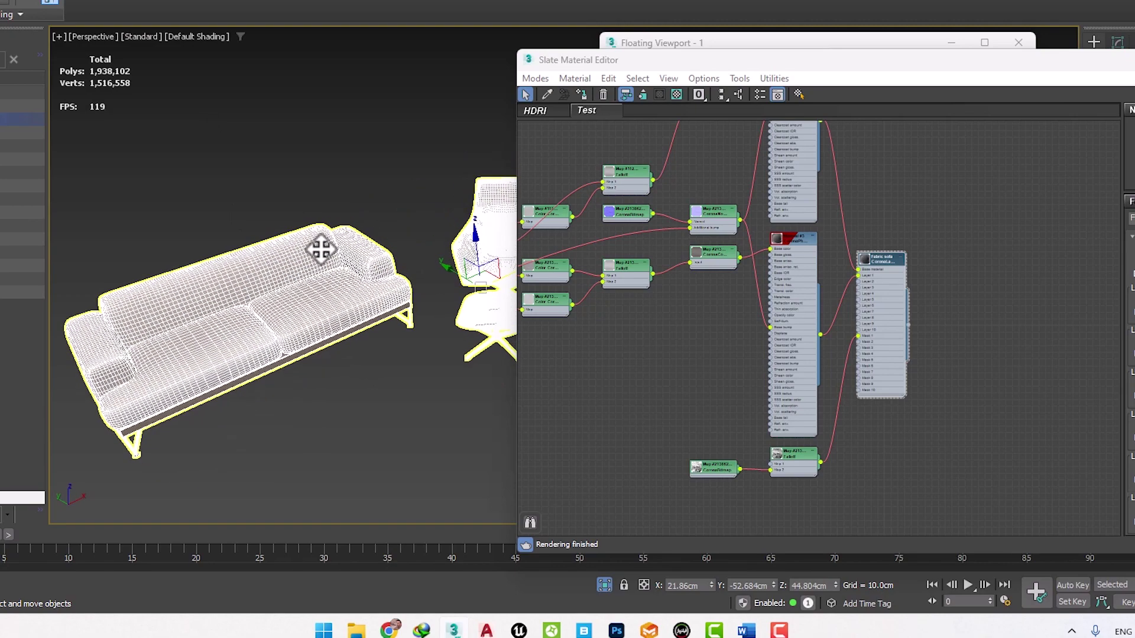
drag(879, 66, 997, 27)
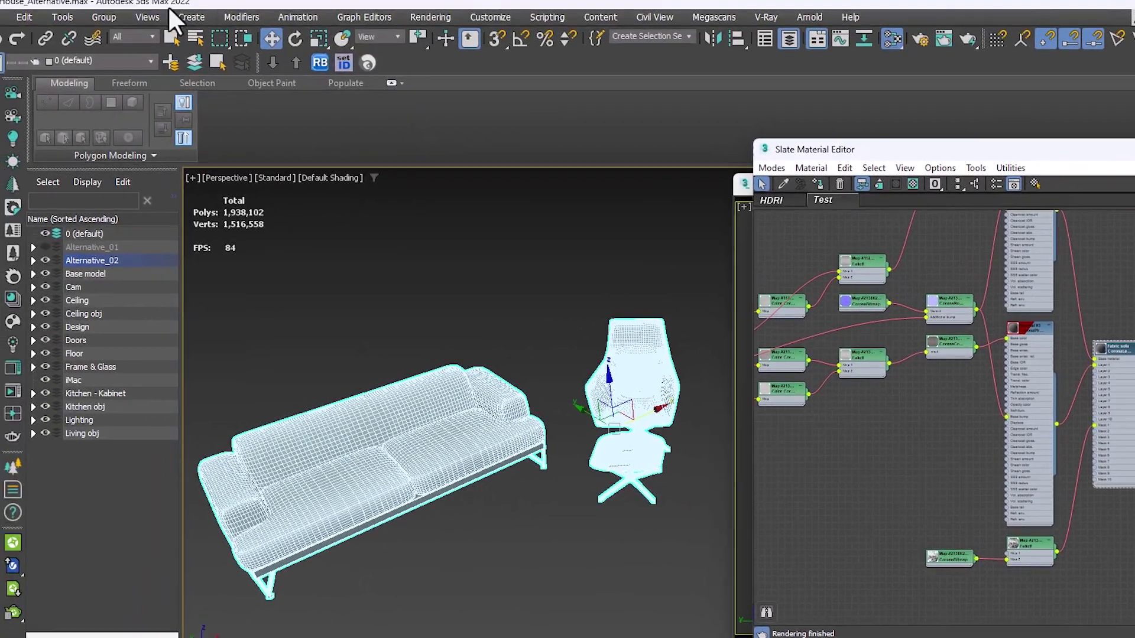
Open the furniture group recursively and select the lounge chair on its own.
click(110, 15)
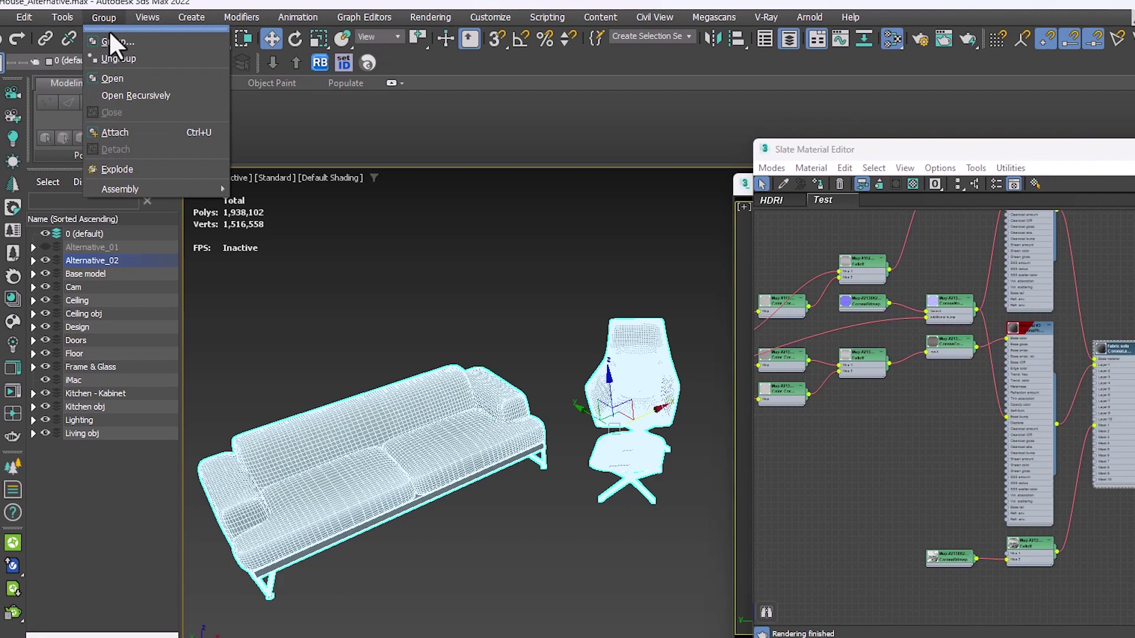
click(118, 94)
scroll(532, 355, down, 3)
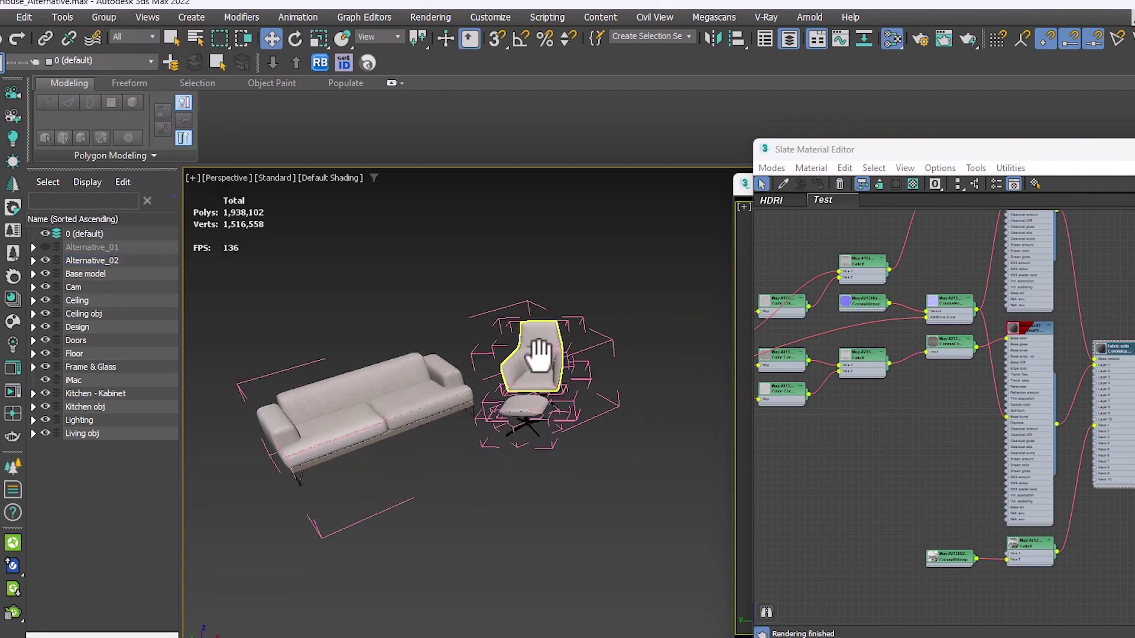
scroll(557, 371, up, 8)
scroll(557, 372, down, 3)
alt+middle_drag(507, 375, 629, 380)
click(515, 327)
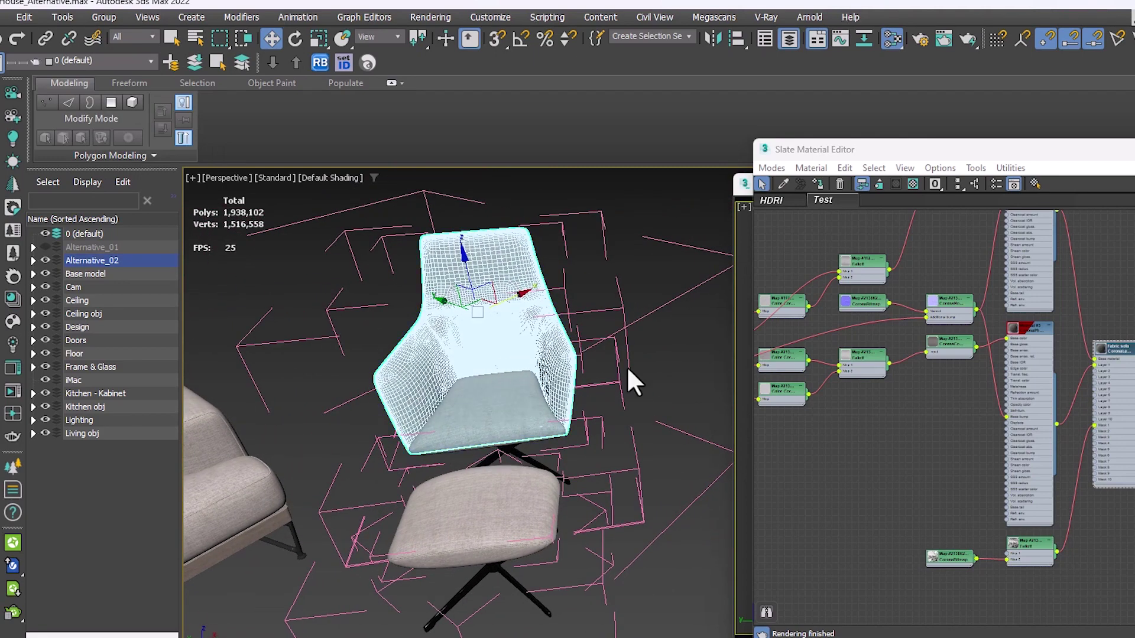
scroll(1085, 372, down, 3)
scroll(1080, 356, down, 3)
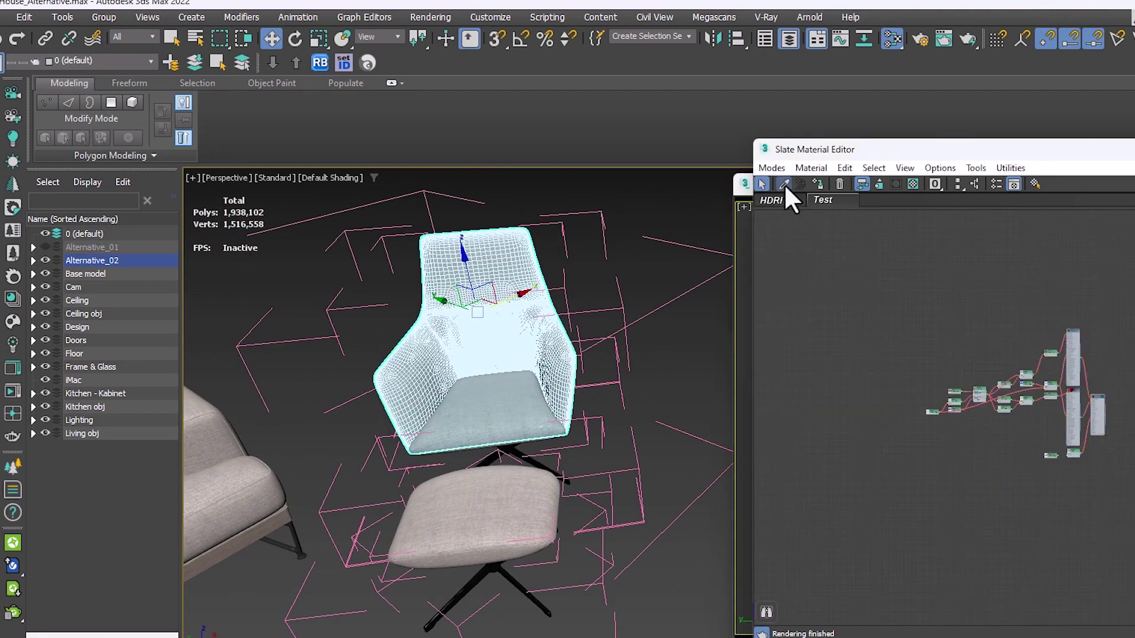
Select the sofa and pick its material into the Slate node editor.
scroll(386, 384, up, 4)
click(386, 384)
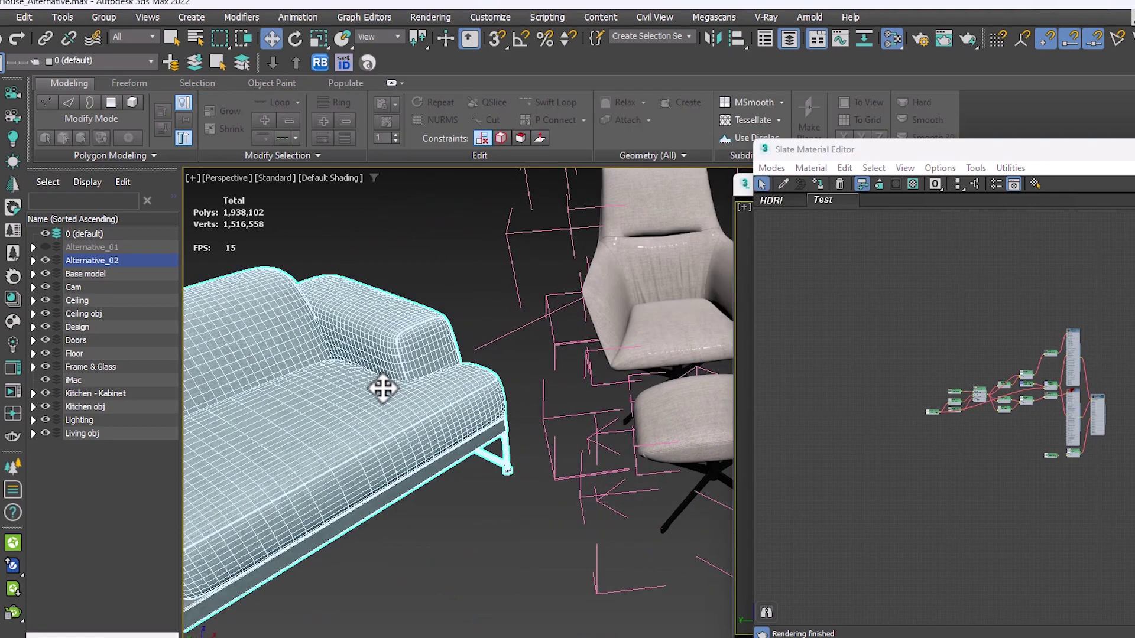
scroll(385, 387, down, 4)
mouse_move(367, 400)
alt+middle_down()
mouse_move(329, 400)
mouse_move(378, 402)
alt+middle_up()
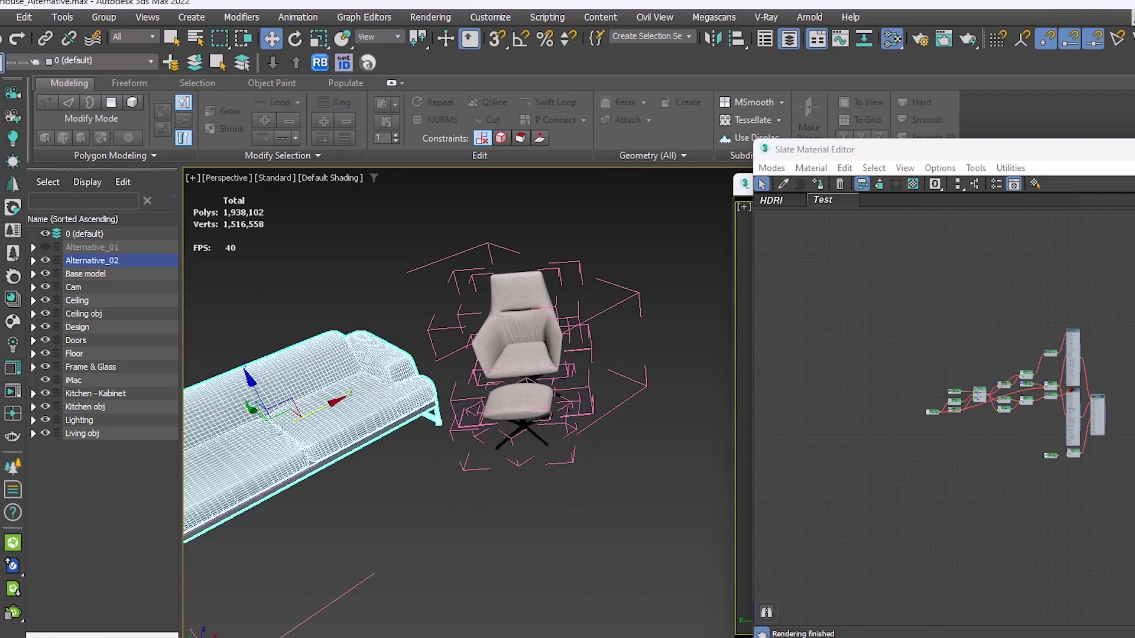
click(782, 182)
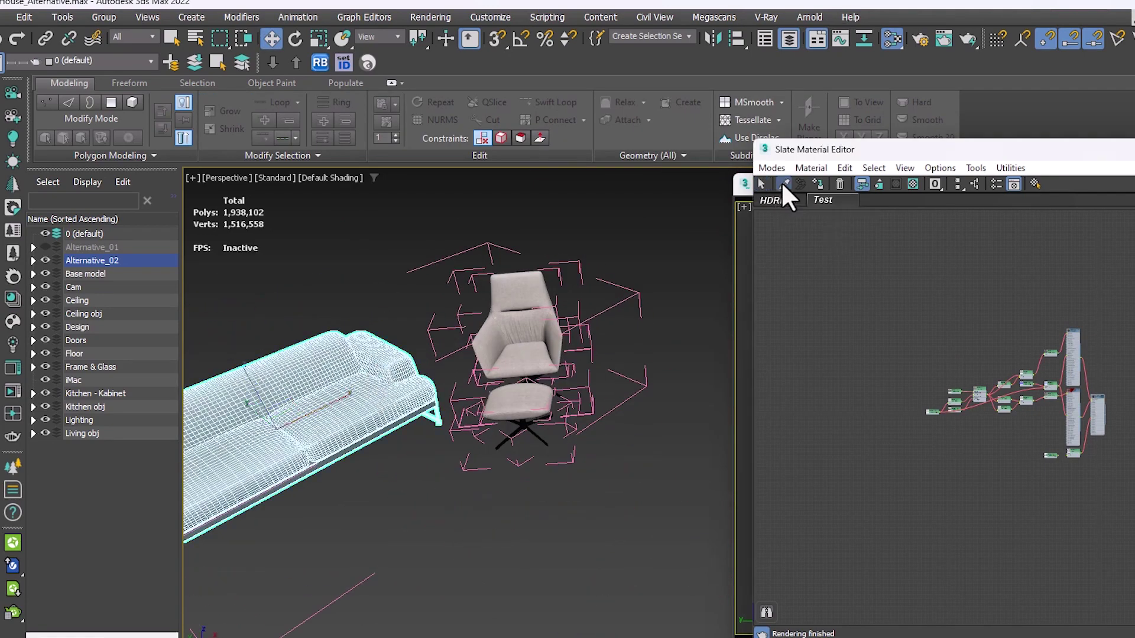
click(383, 388)
scroll(1044, 441, up, 3)
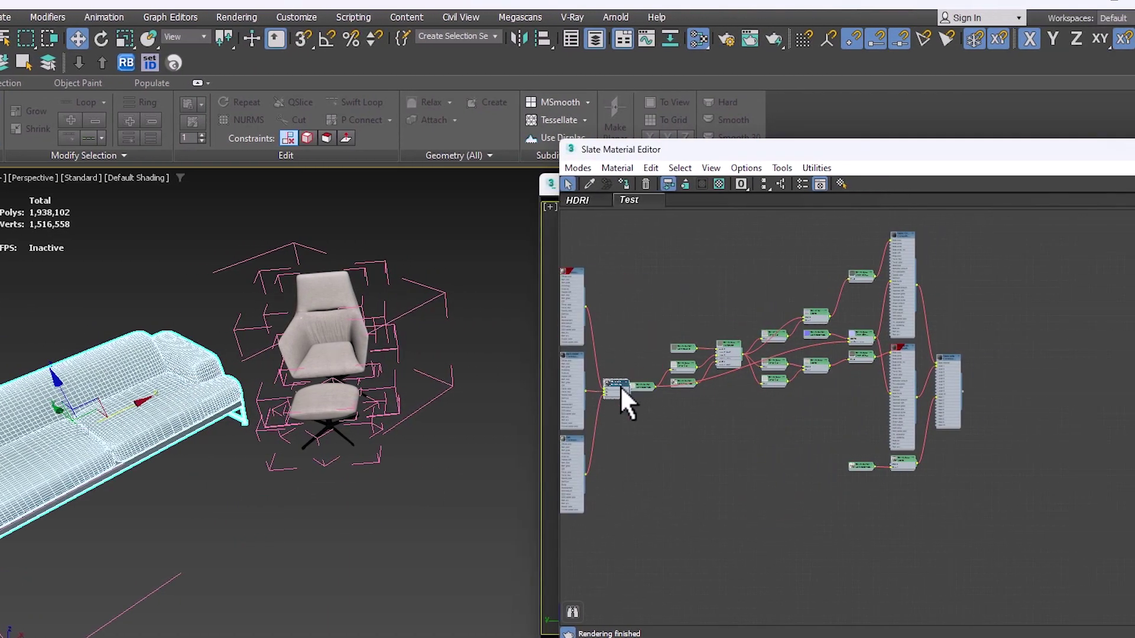
scroll(831, 398, up, 5)
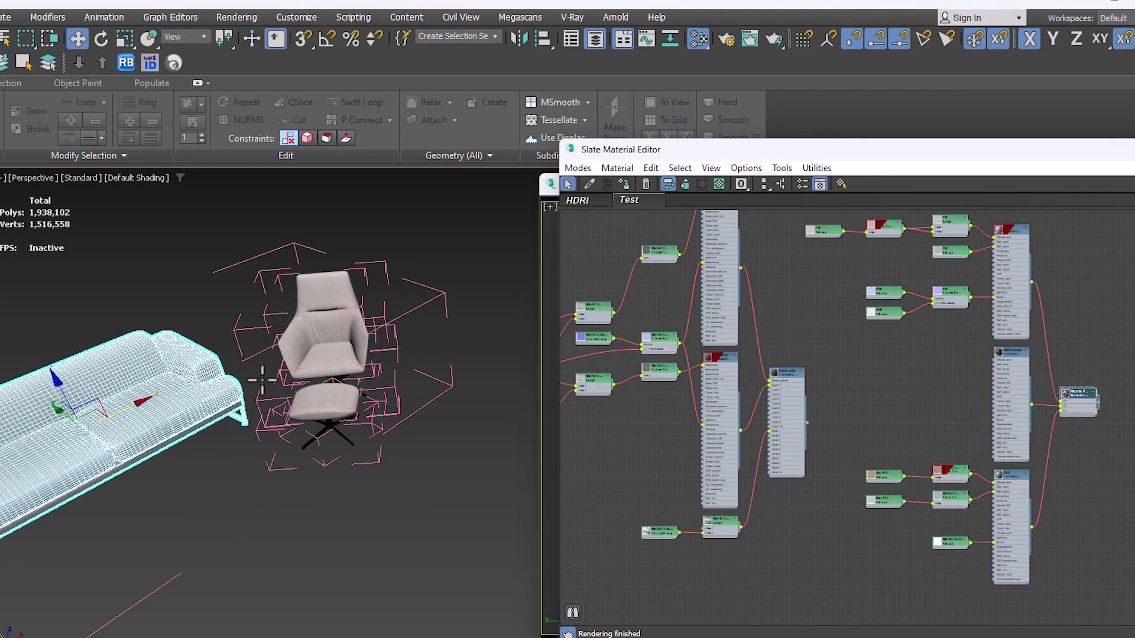
scroll(299, 337, up, 2)
Assign the Fabric Cotton material to the selected lounge chair and ottoman.
click(299, 337)
scroll(342, 436, up, 4)
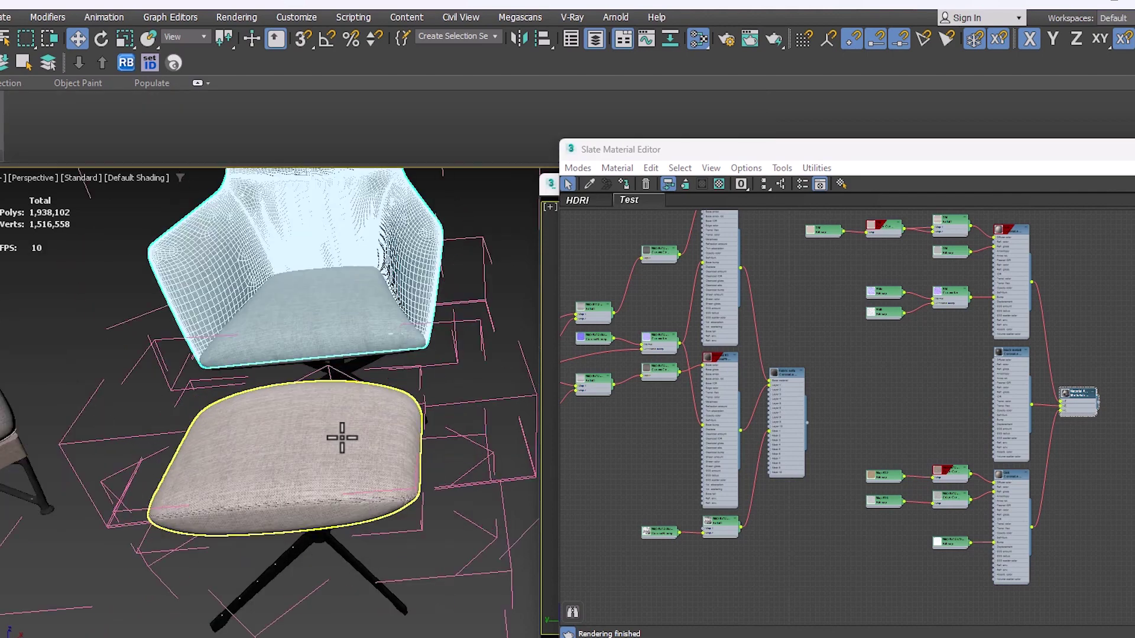
ctrl+click(327, 435)
scroll(929, 463, down, 2)
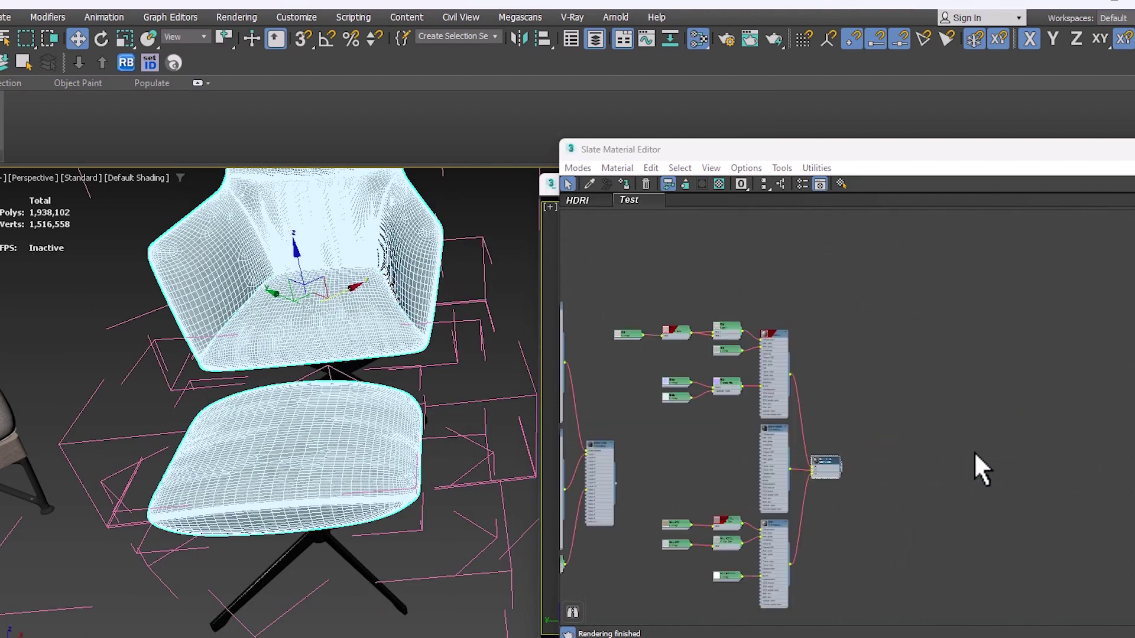
middle_drag(974, 451, 676, 301)
scroll(704, 322, up, 4)
right_click(733, 292)
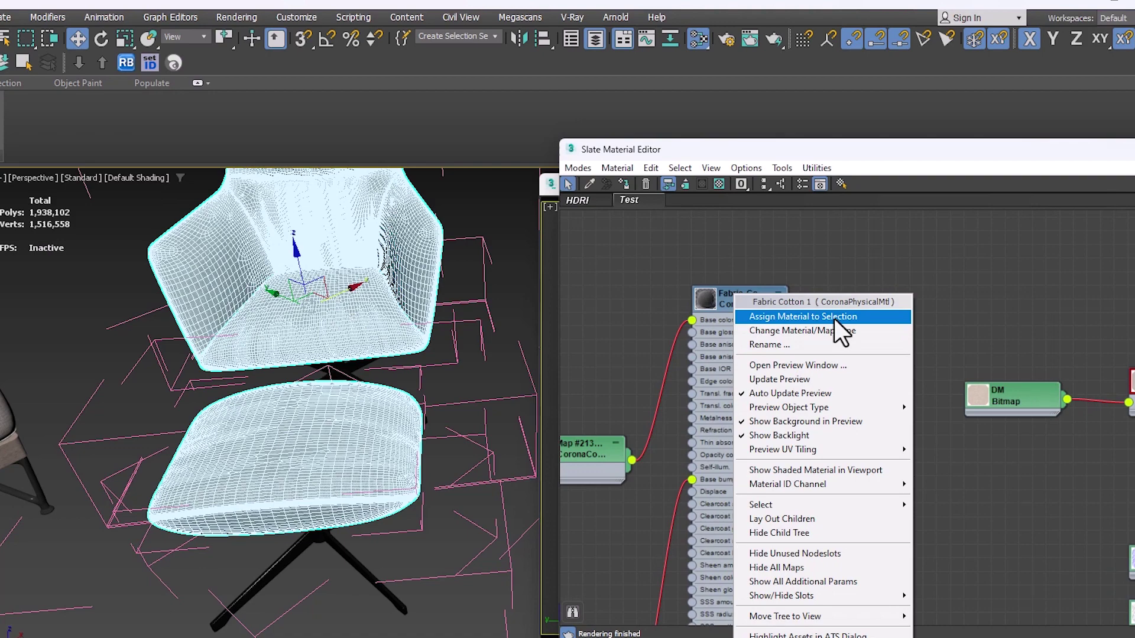
click(834, 317)
scroll(190, 380, down, 4)
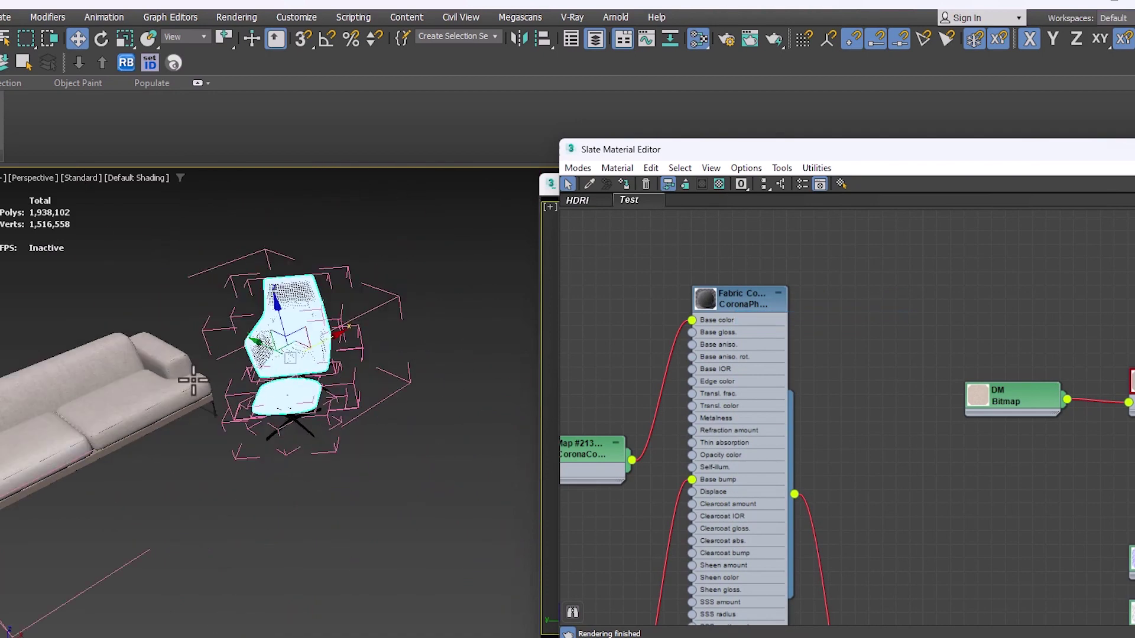
scroll(127, 391, up, 5)
scroll(838, 405, down, 4)
scroll(786, 382, up, 2)
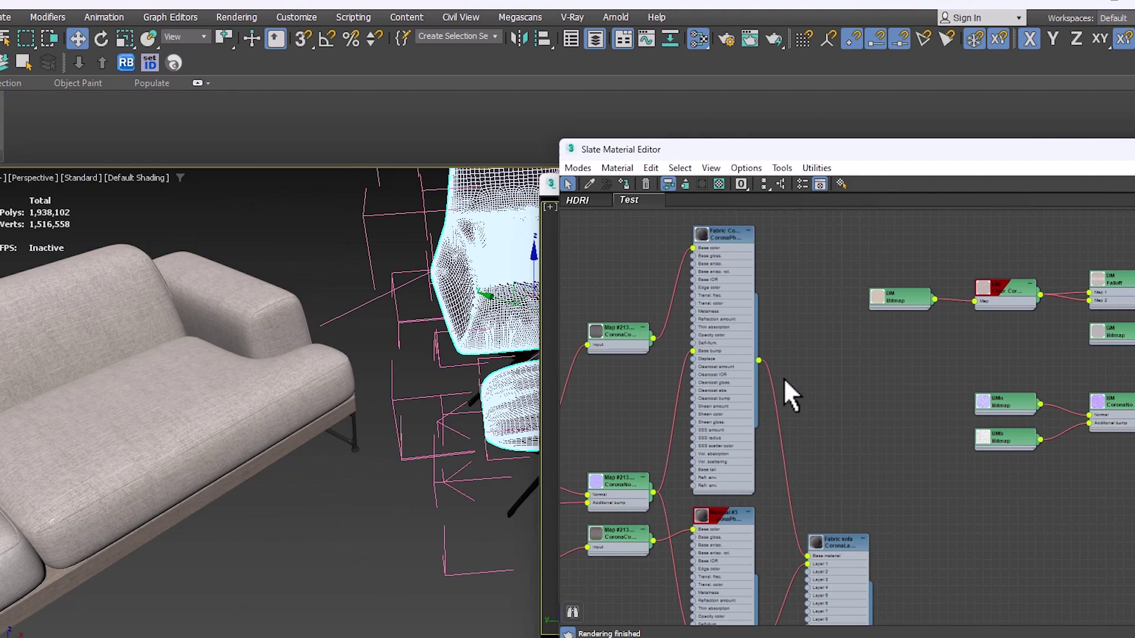
scroll(750, 317, down, 3)
scroll(980, 438, up, 5)
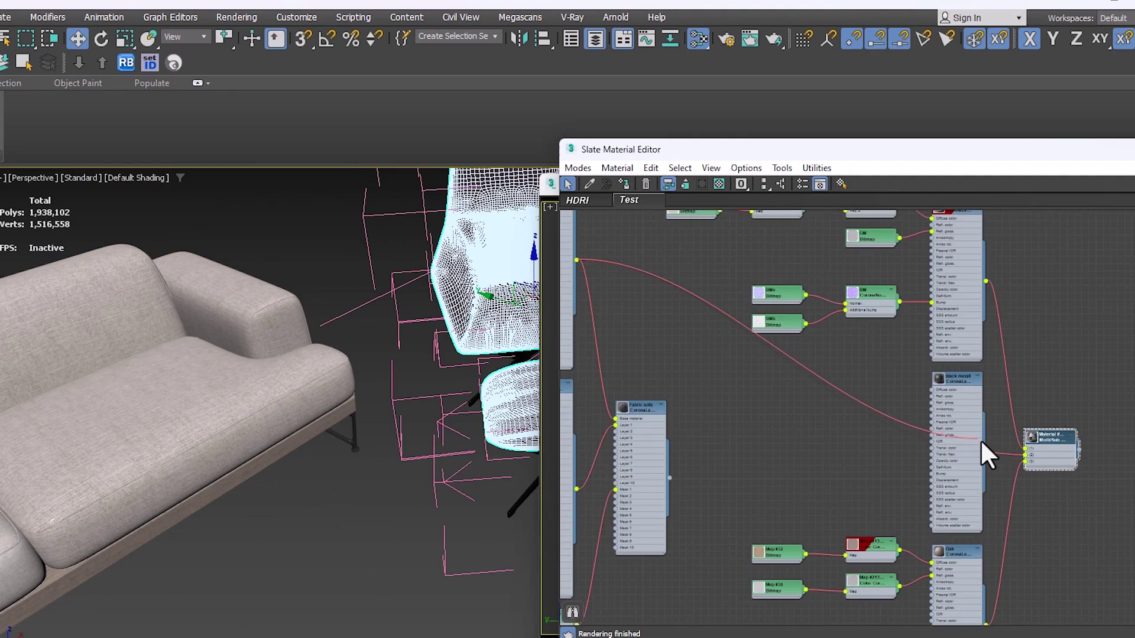
scroll(1049, 454, up, 1)
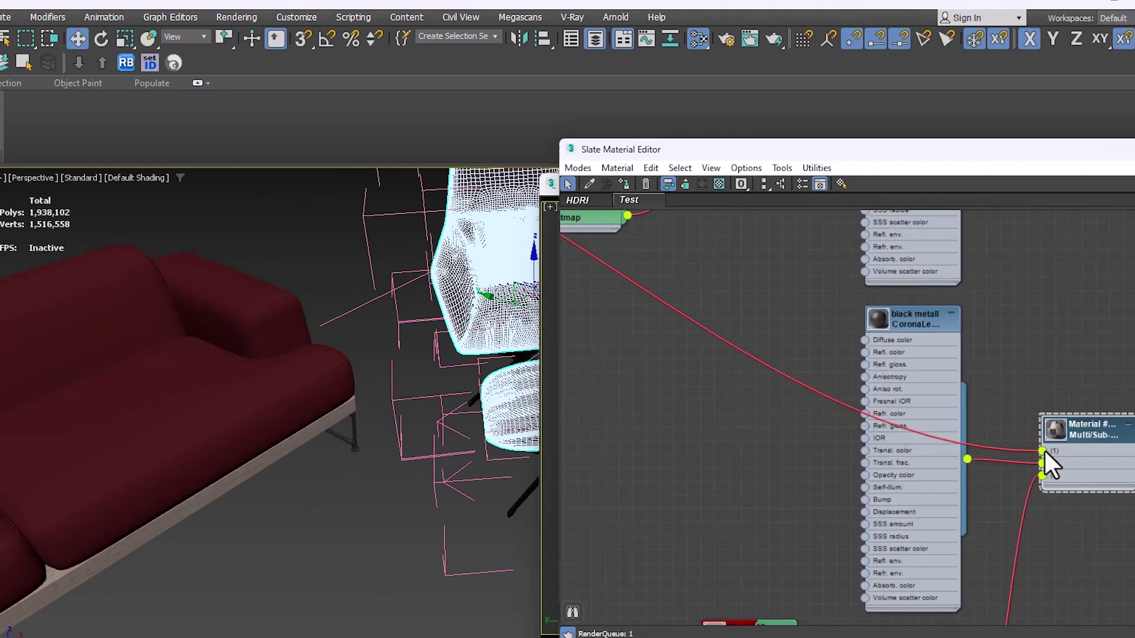
Orbit toward the chair and clear the selection to inspect its new shading.
scroll(229, 388, down, 3)
alt+middle_drag(230, 392, 248, 408)
scroll(792, 426, down, 2)
scroll(919, 385, down, 2)
scroll(768, 345, up, 7)
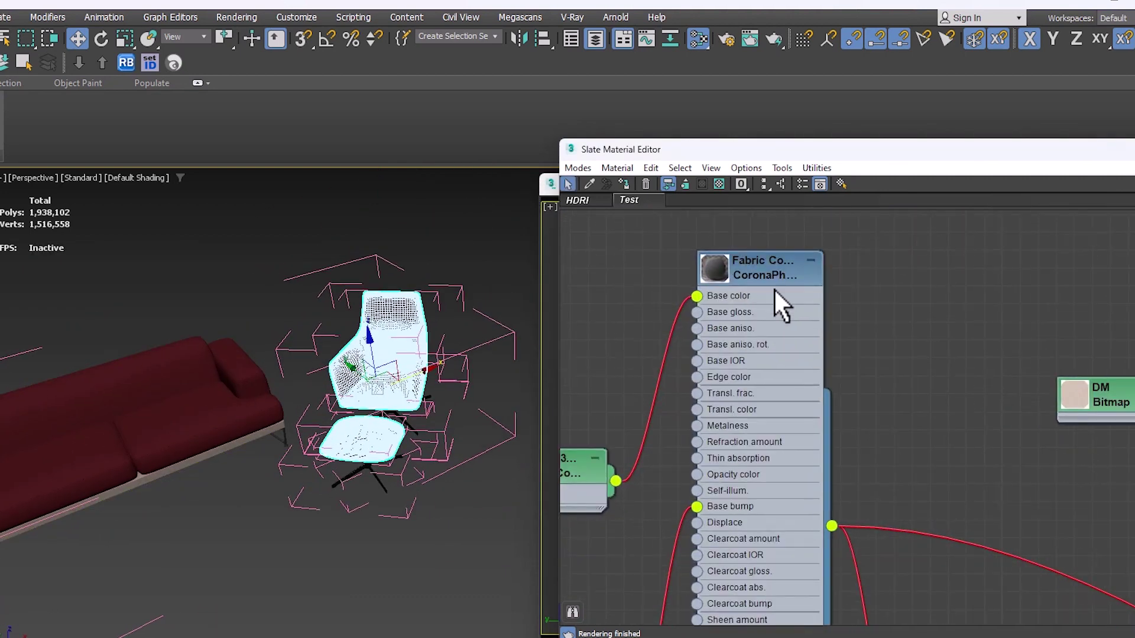
click(461, 532)
scroll(383, 323, up, 6)
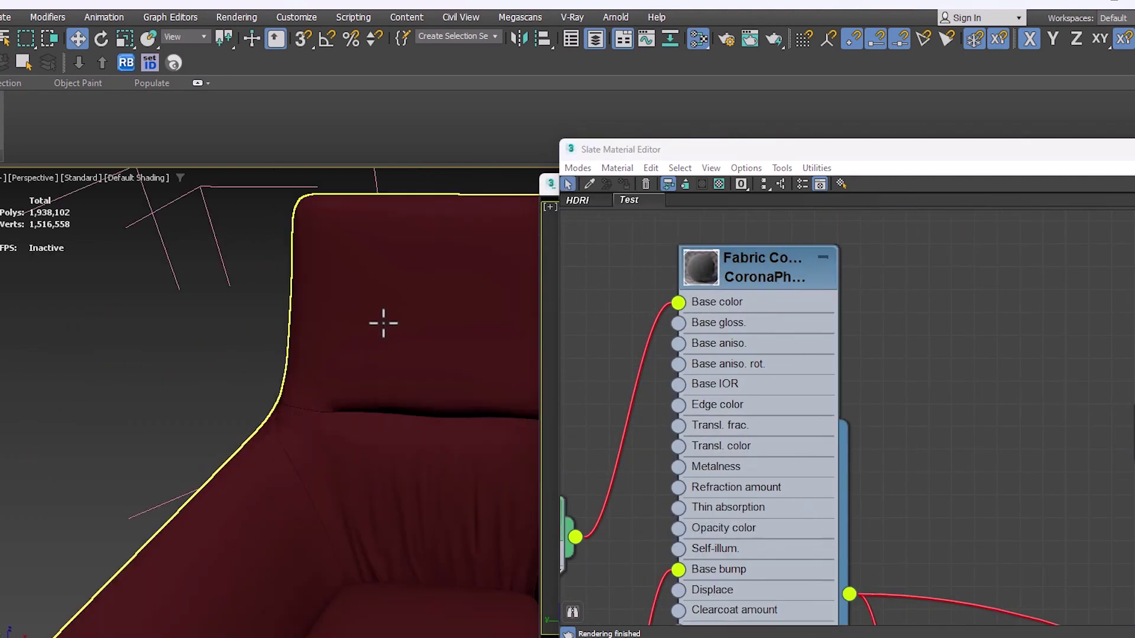
scroll(800, 317, down, 4)
scroll(710, 413, up, 5)
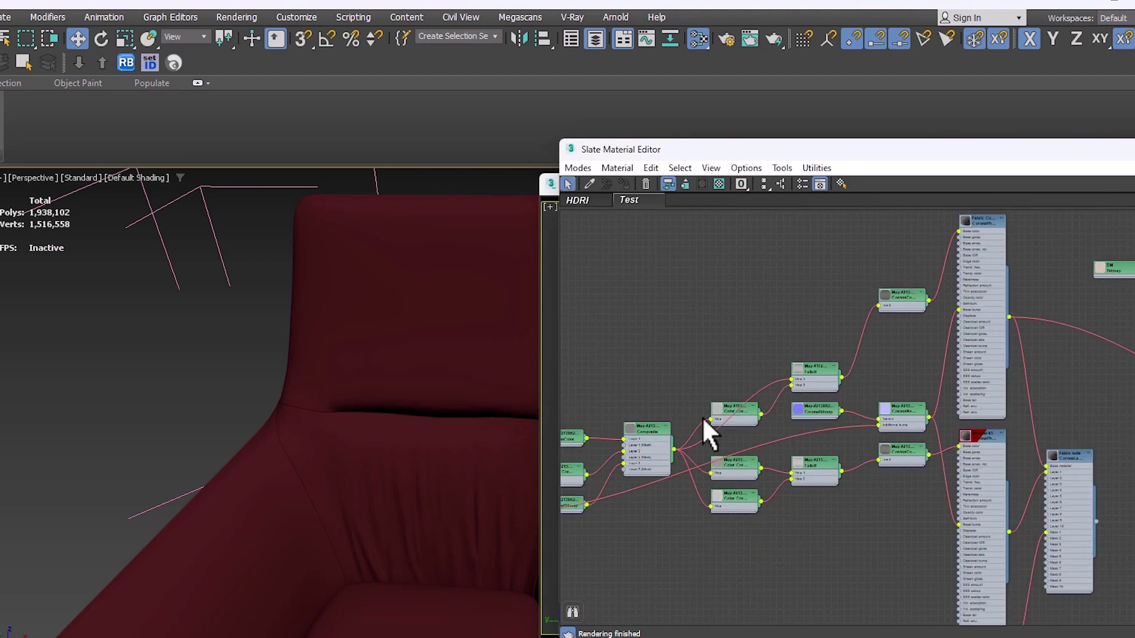
scroll(745, 370, up, 4)
Open the CoronaColor map's settings, then close the Slate Material Editor.
double_click(843, 352)
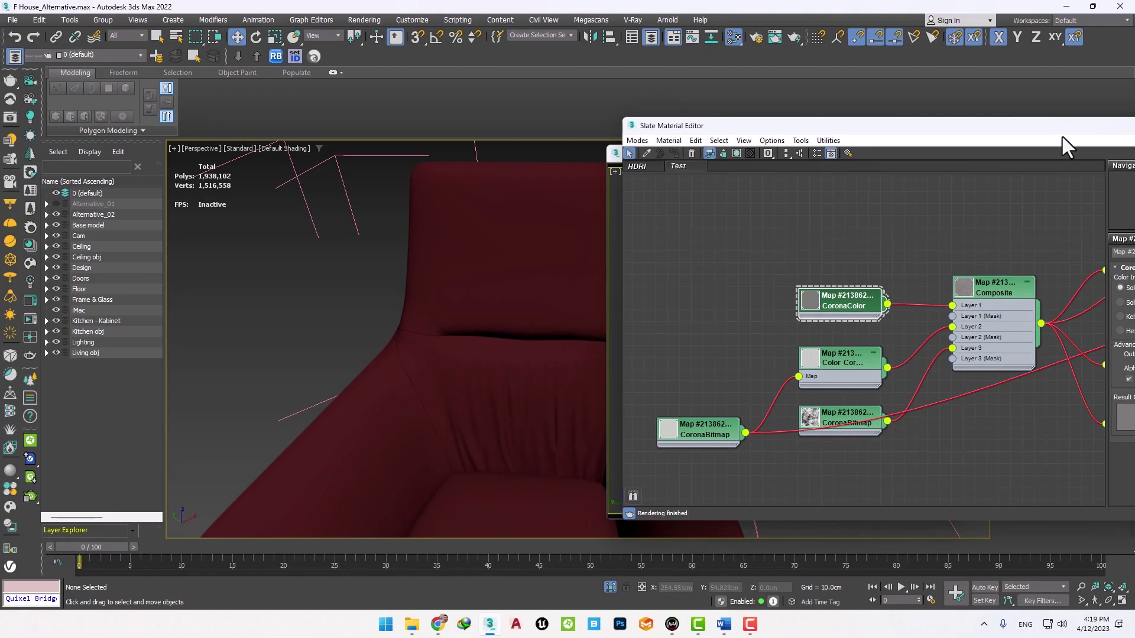
drag(1016, 121, 756, 84)
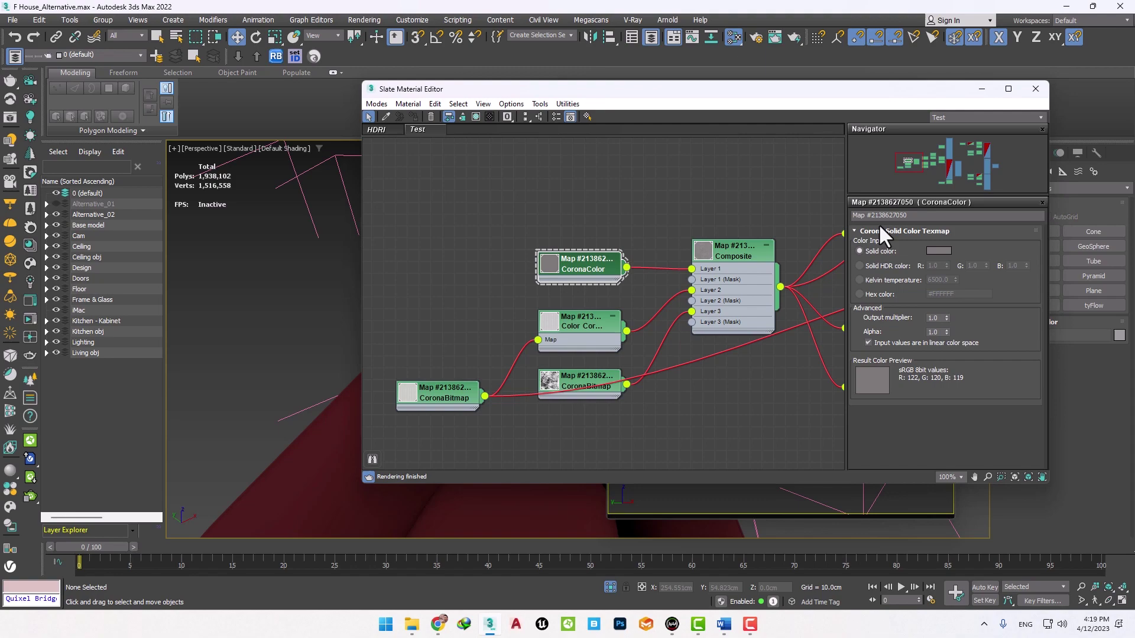
key(m)
scroll(414, 296, down, 5)
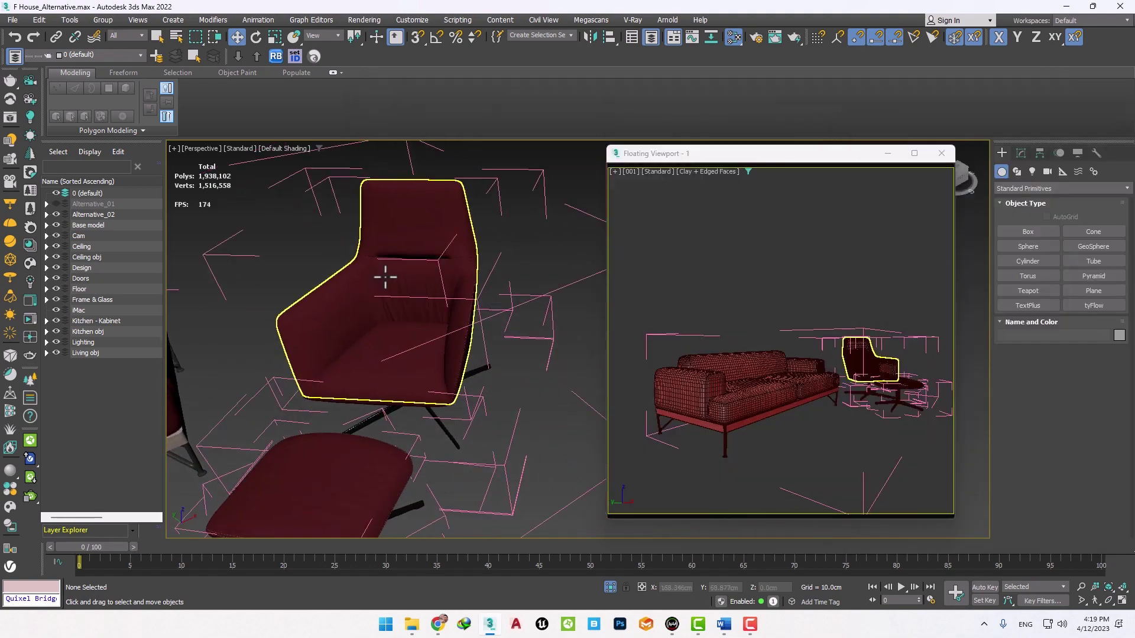
scroll(379, 299, up, 5)
Set viewport material display to Shaded Materials with Maps.
click(70, 20)
mouse_move(138, 20)
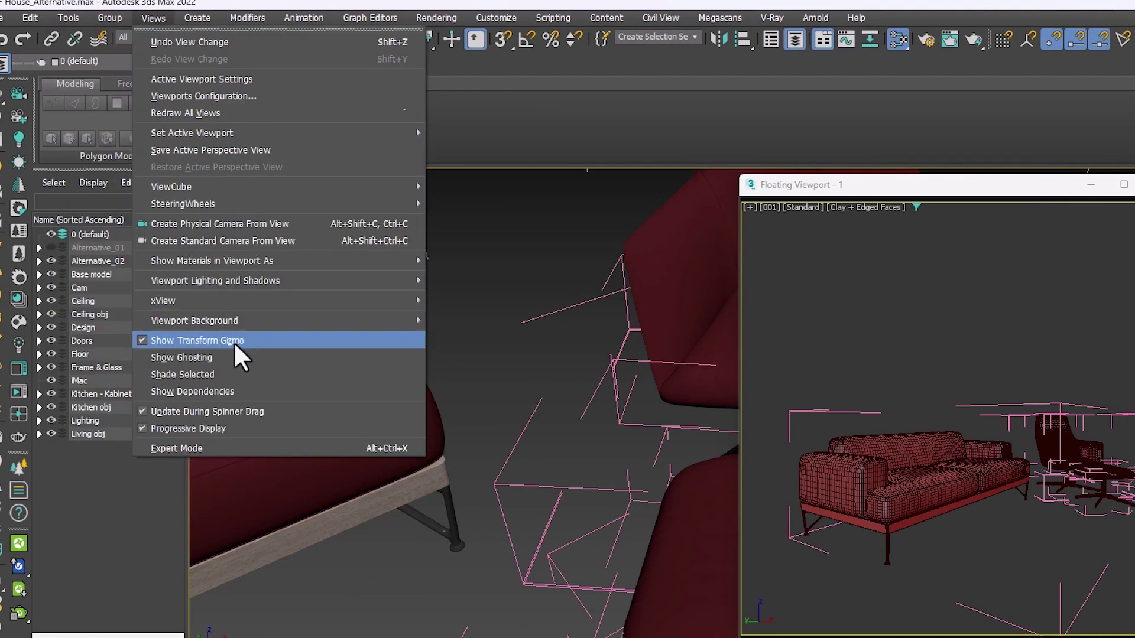
click(554, 300)
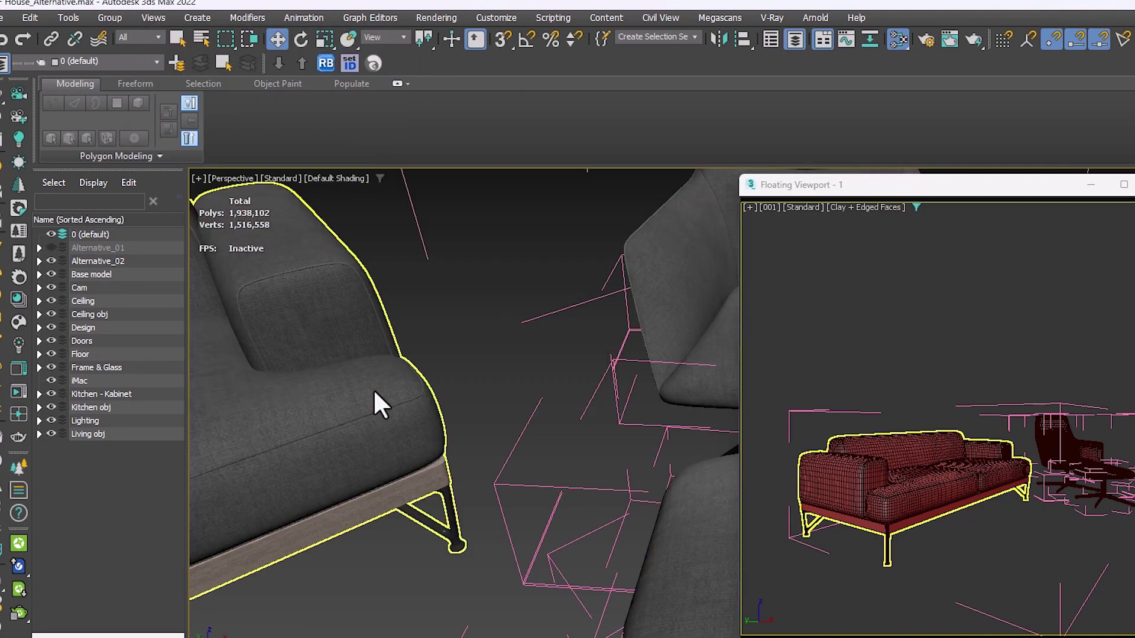
scroll(628, 361, down, 5)
scroll(611, 337, up, 4)
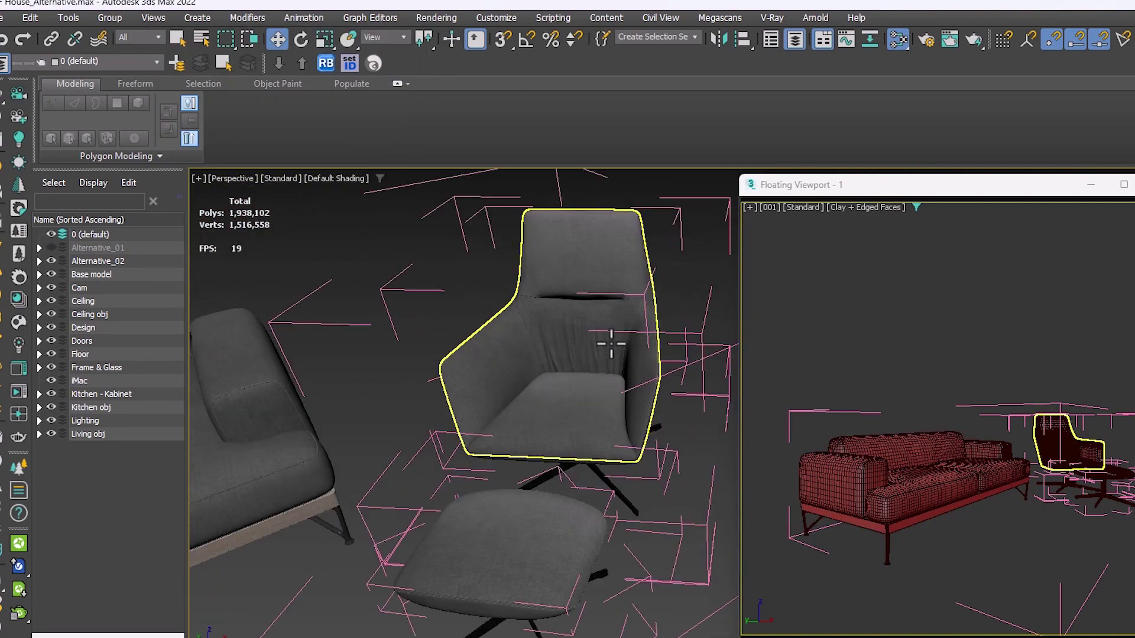
scroll(482, 402, down, 2)
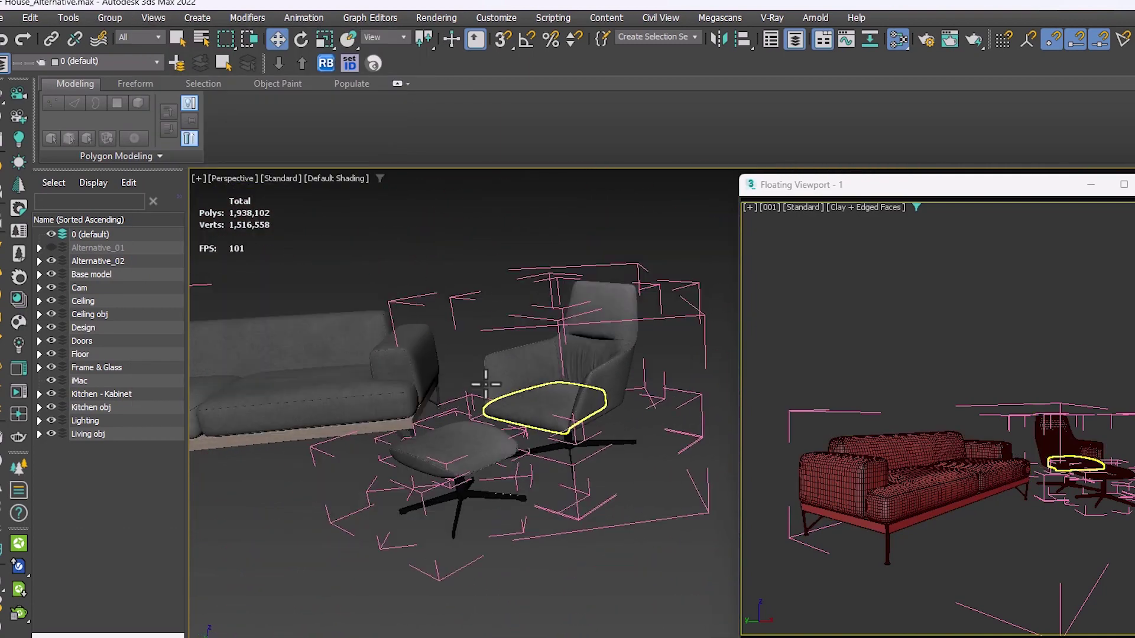
click(155, 17)
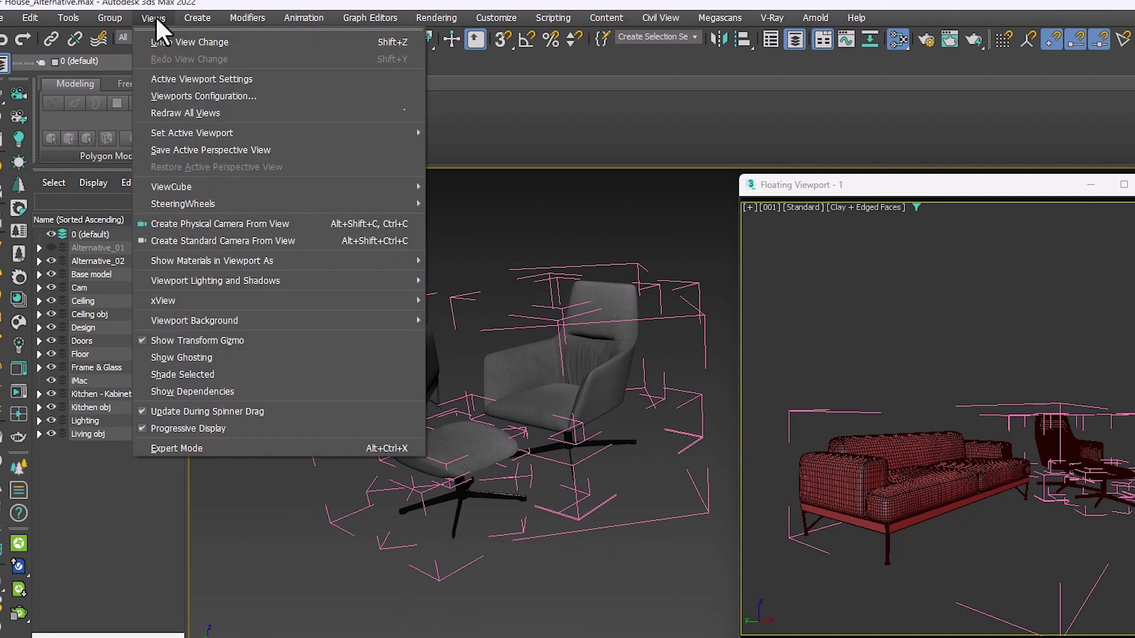
mouse_move(252, 265)
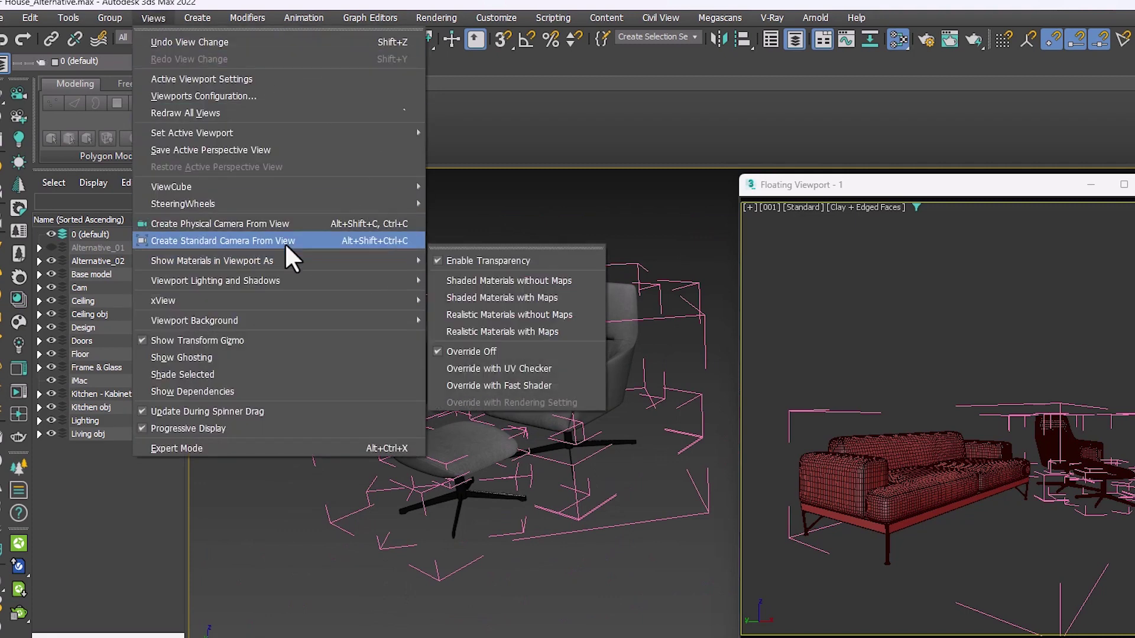
click(512, 299)
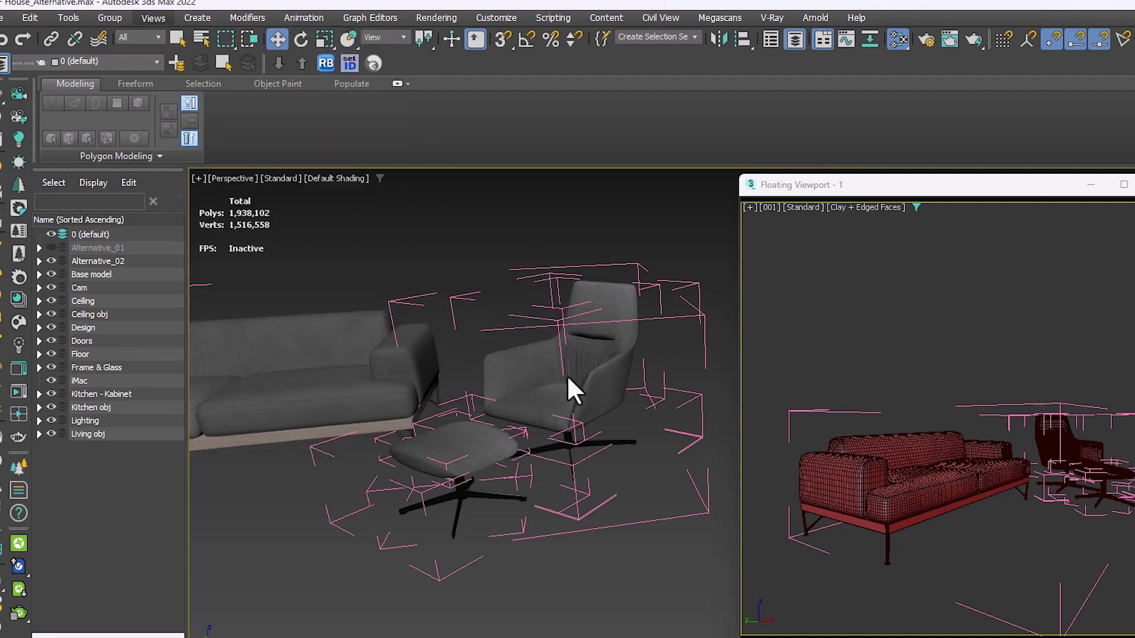
scroll(568, 379, down, 5)
Close the sofa and chair group, unhide layer Alternative_01, and turn off Isolate Selection.
click(569, 289)
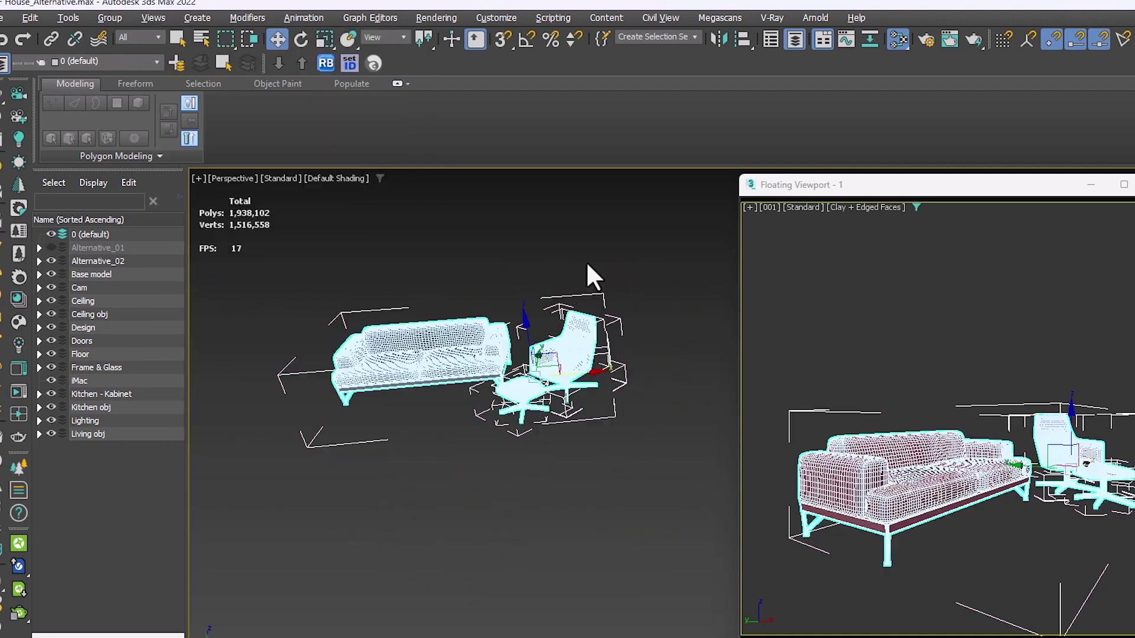
click(100, 19)
click(144, 132)
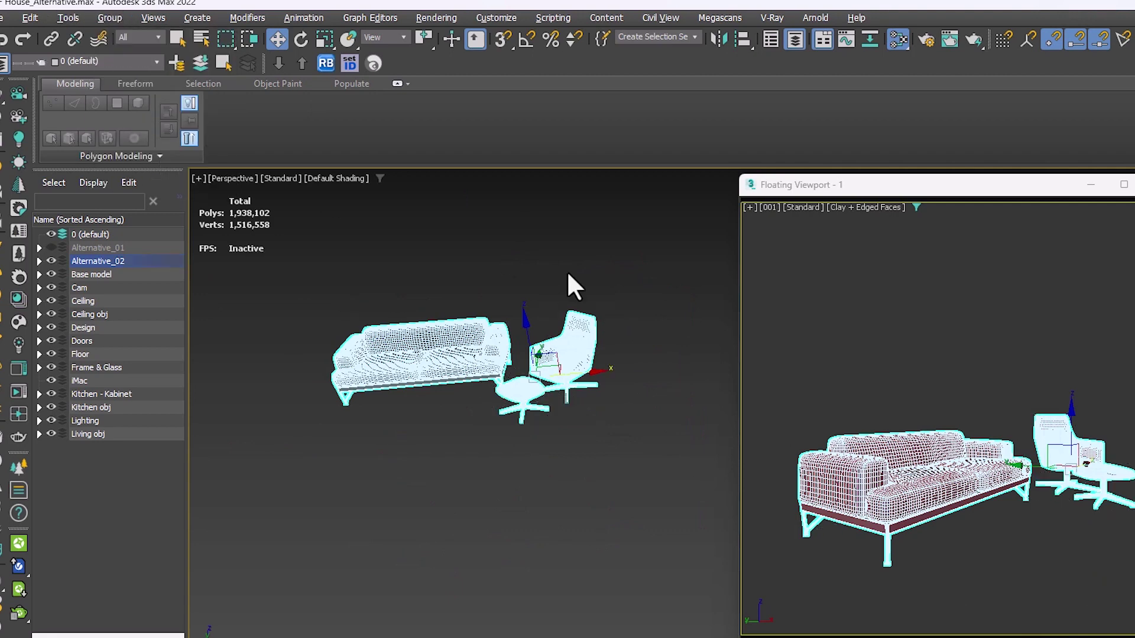
scroll(461, 343, down, 3)
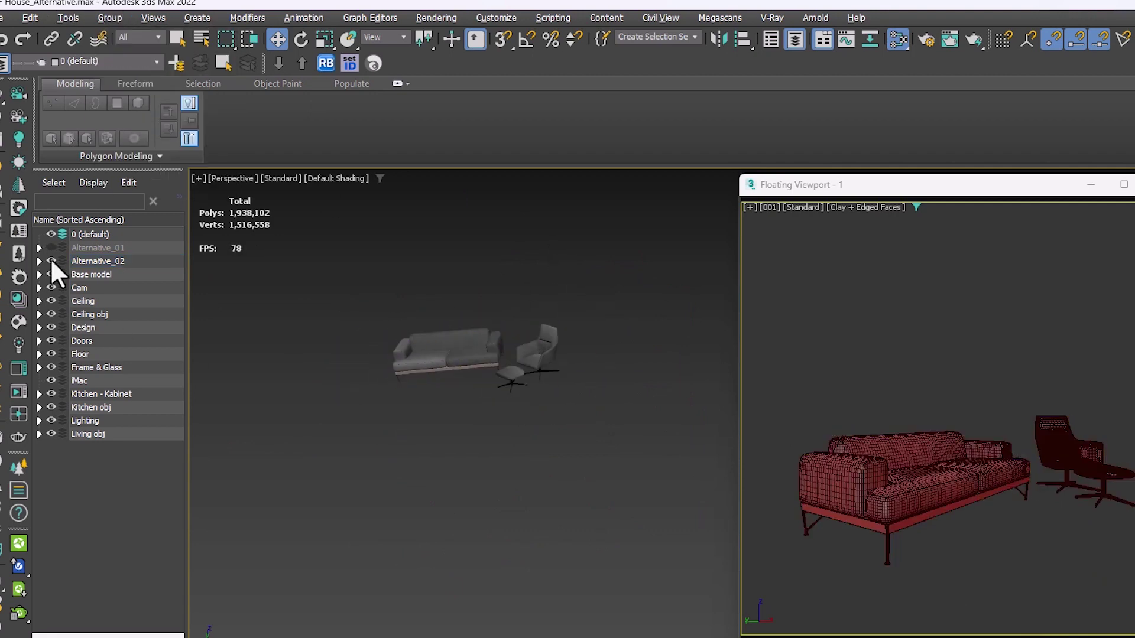
click(76, 256)
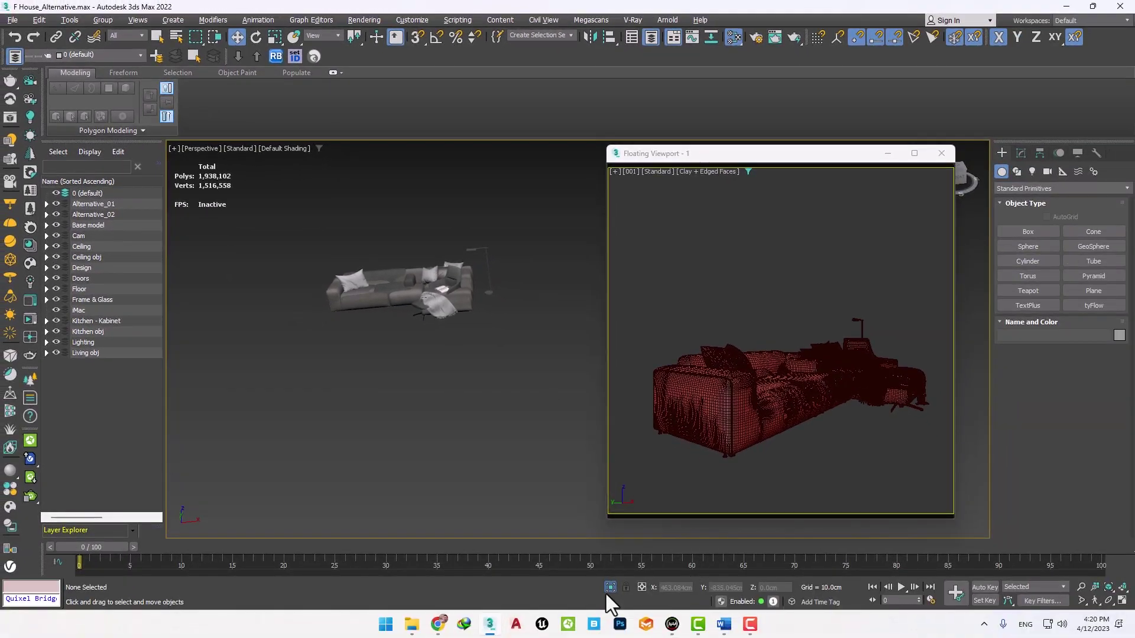
click(610, 587)
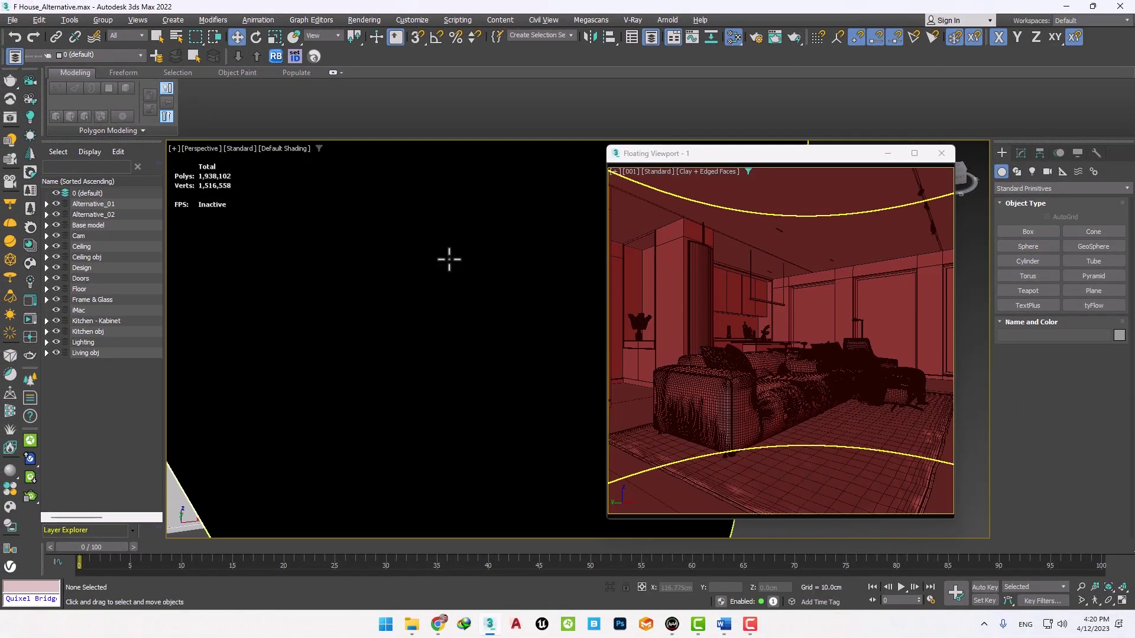
In Top view, select the L-shaped sofa group and hide it.
key(t)
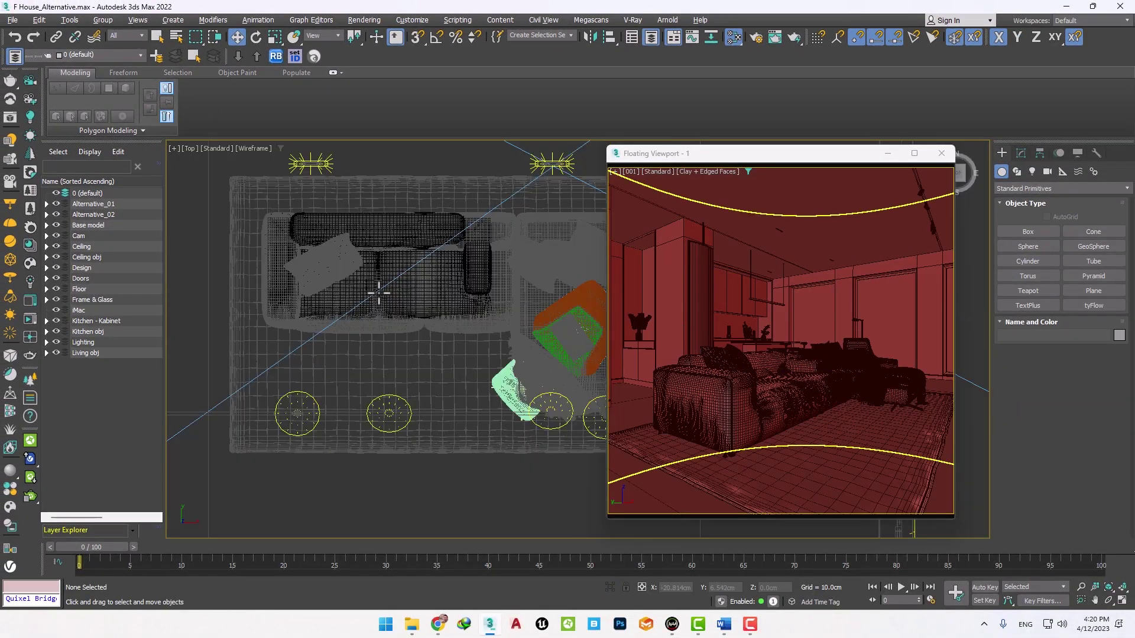
middle_drag(451, 296, 425, 291)
click(461, 290)
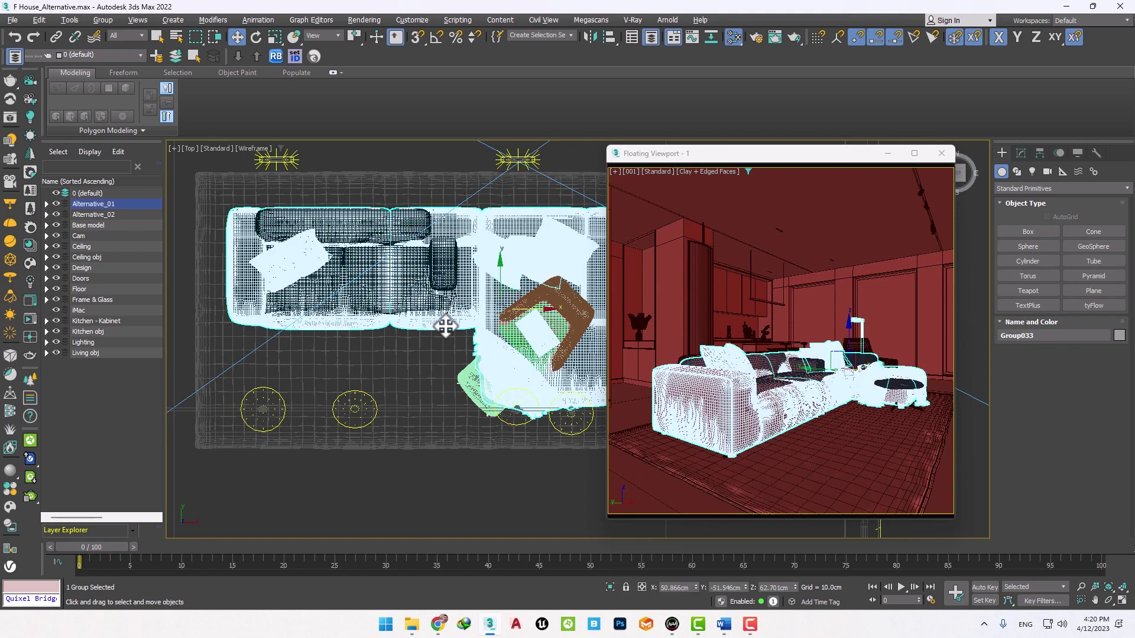
right_click(467, 287)
click(470, 282)
click(470, 281)
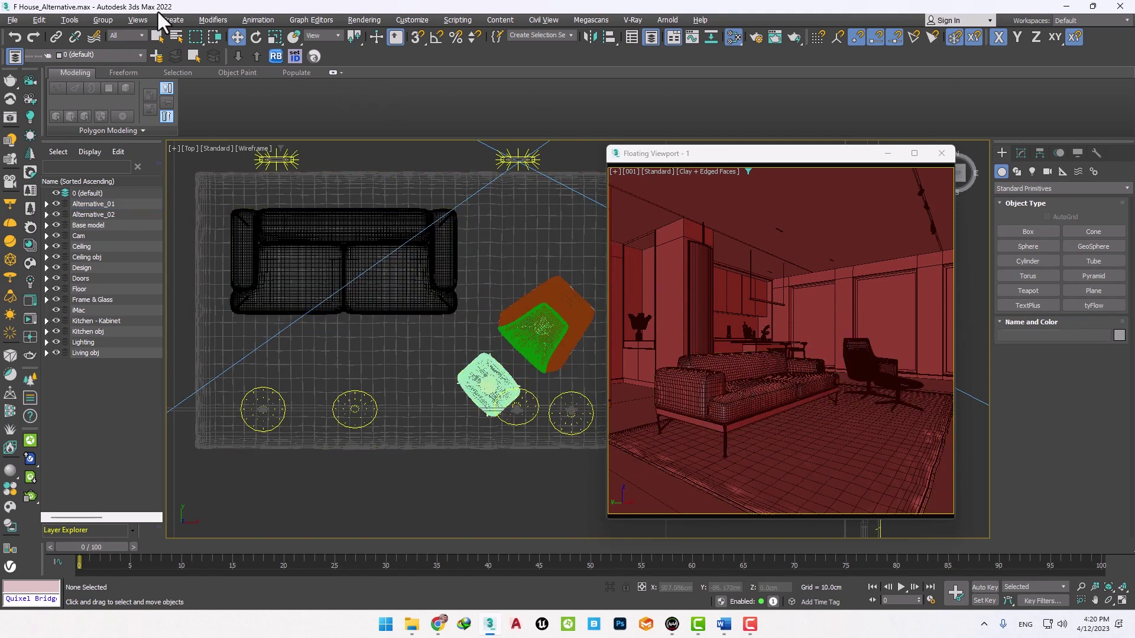
Save scene state Alternative02_Mtl02 capturing object properties and materials via Manage Scene States.
click(69, 21)
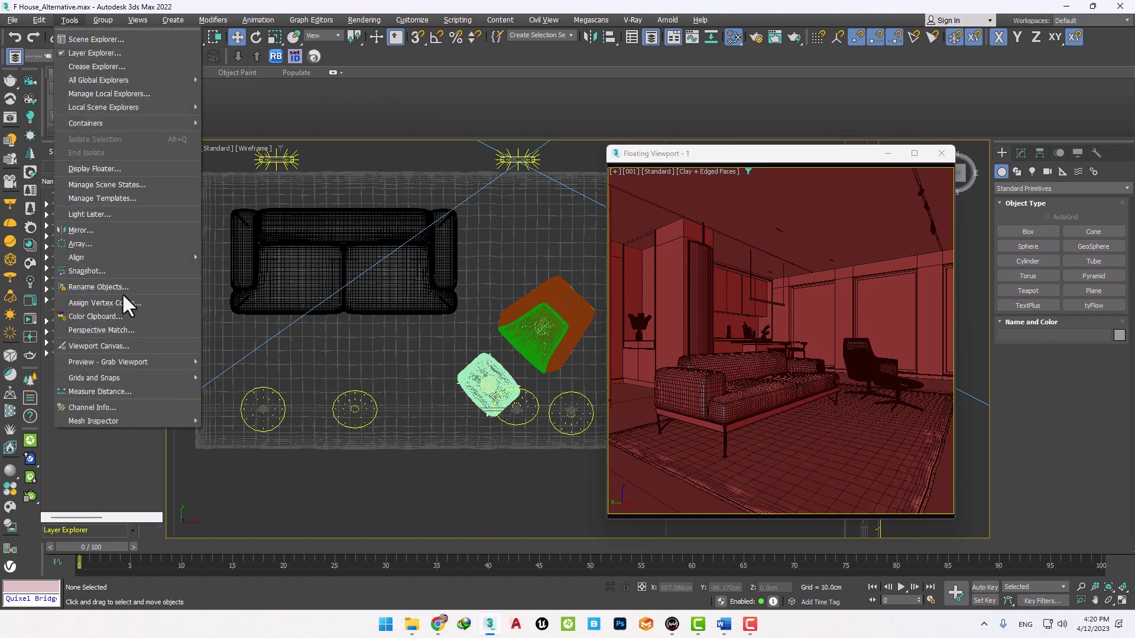
click(131, 185)
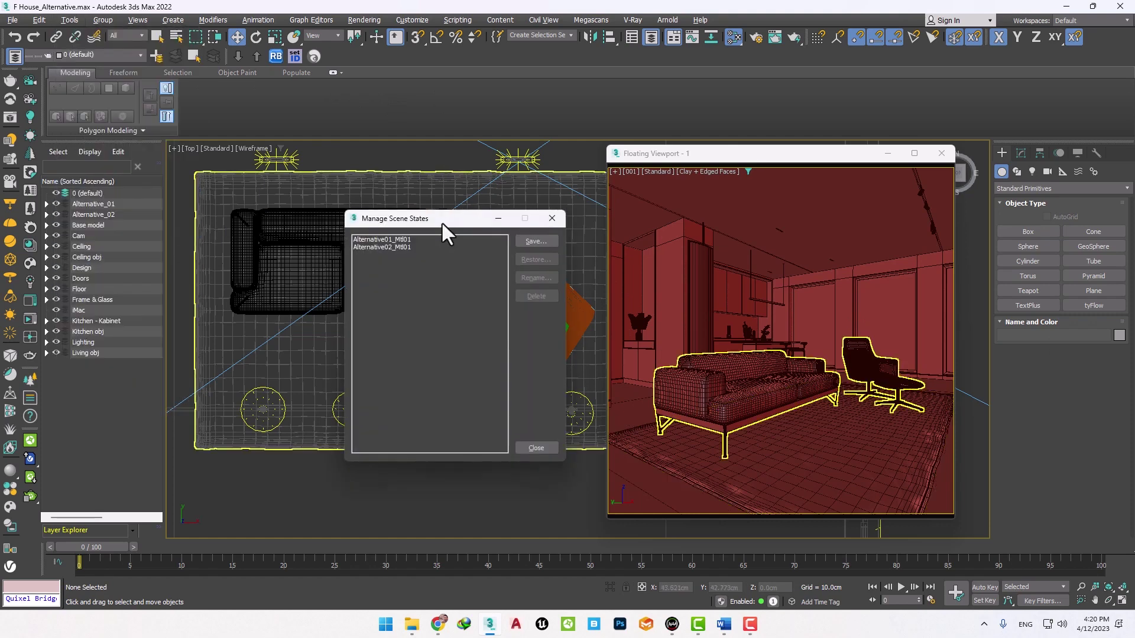
drag(443, 228, 486, 194)
click(577, 208)
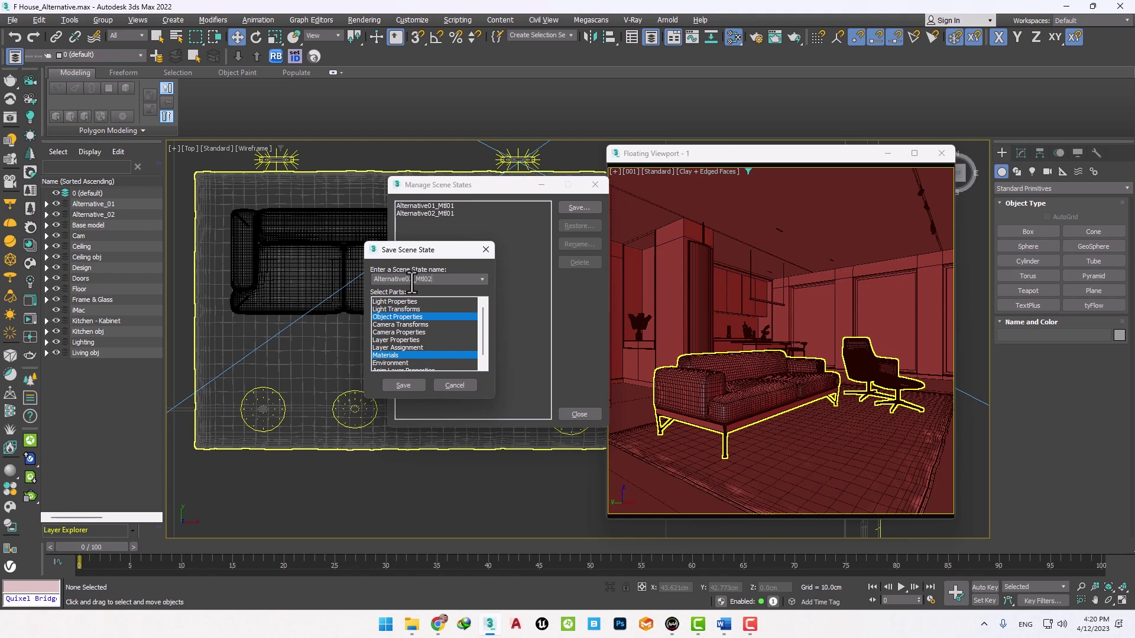
click(409, 383)
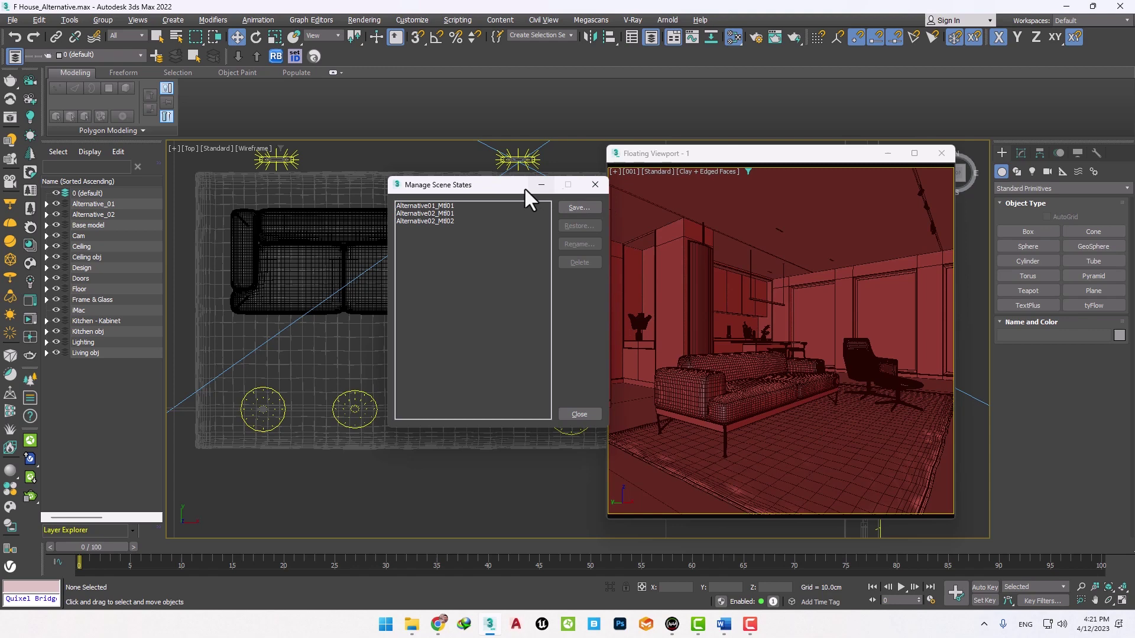
Switch the floating camera view from clay to Default Shading with Edged Faces off (F4).
click(888, 154)
drag(467, 186, 810, 211)
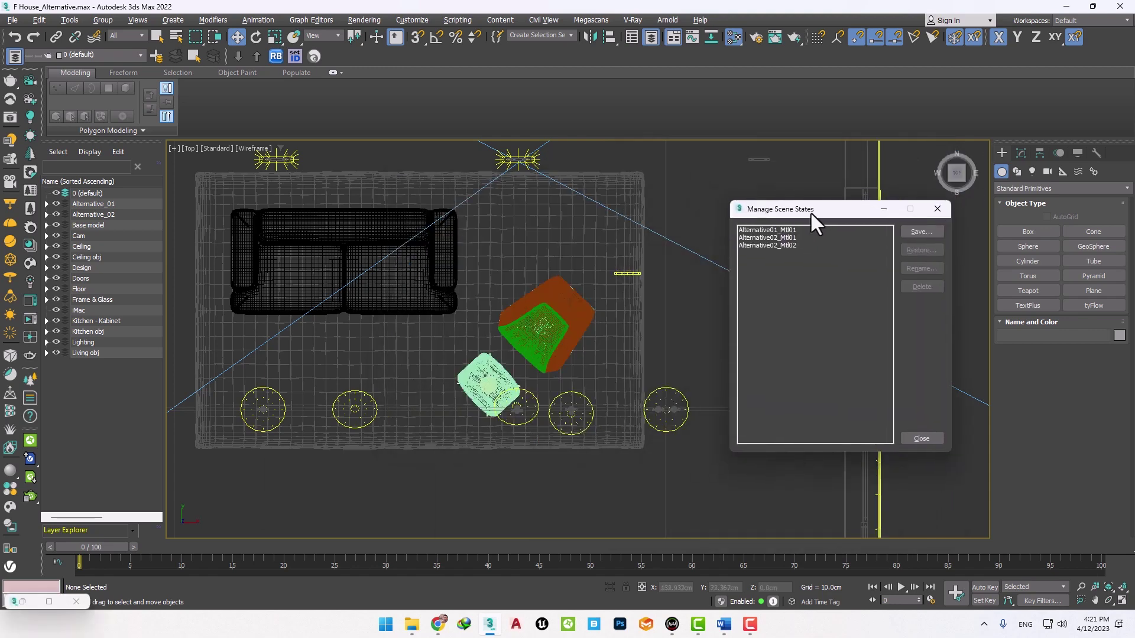
middle_drag(520, 246, 561, 236)
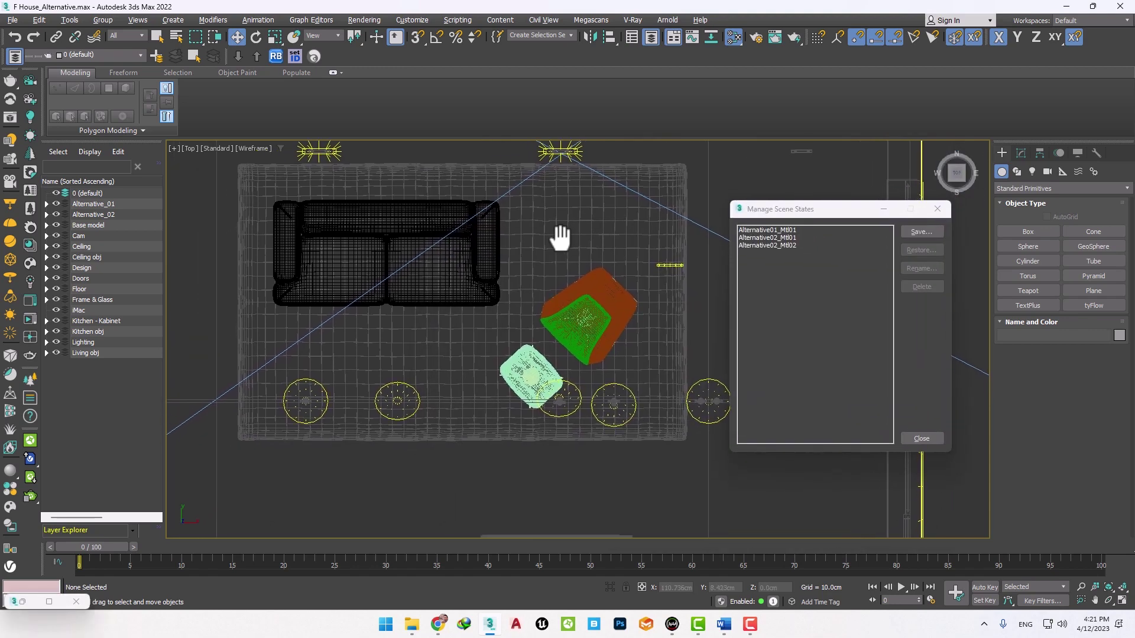
click(22, 602)
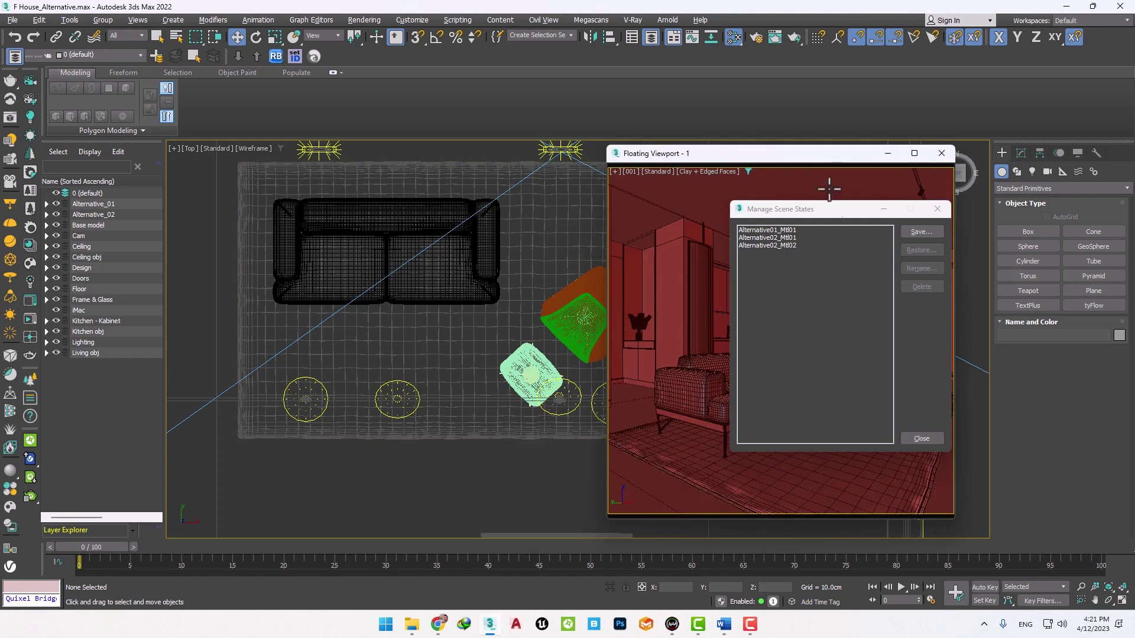
drag(838, 209, 474, 209)
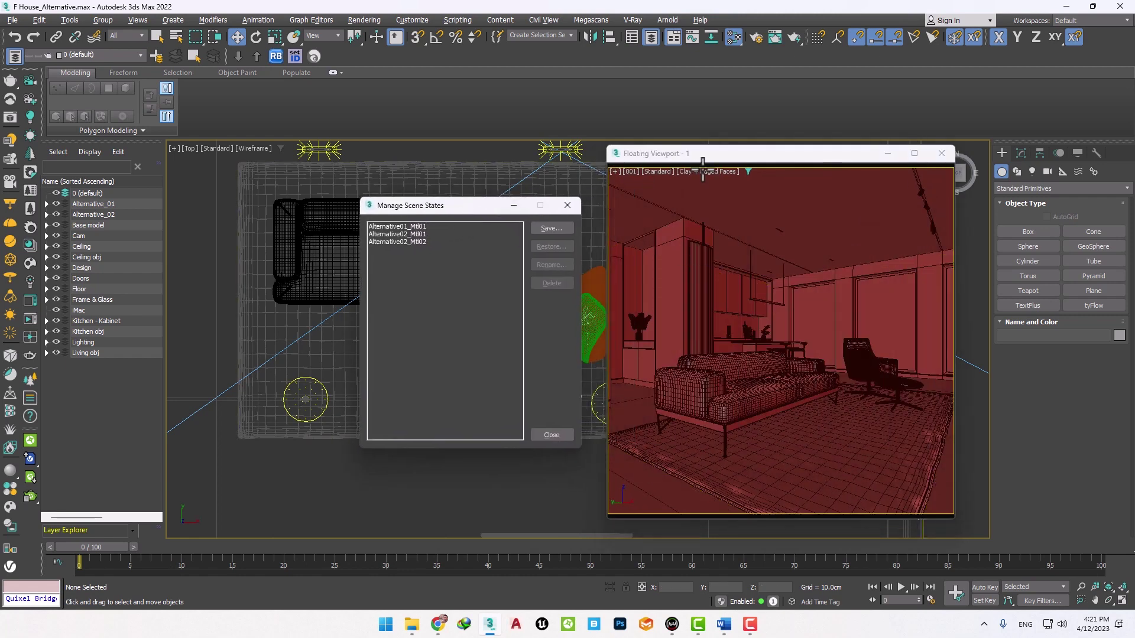
click(698, 171)
click(709, 181)
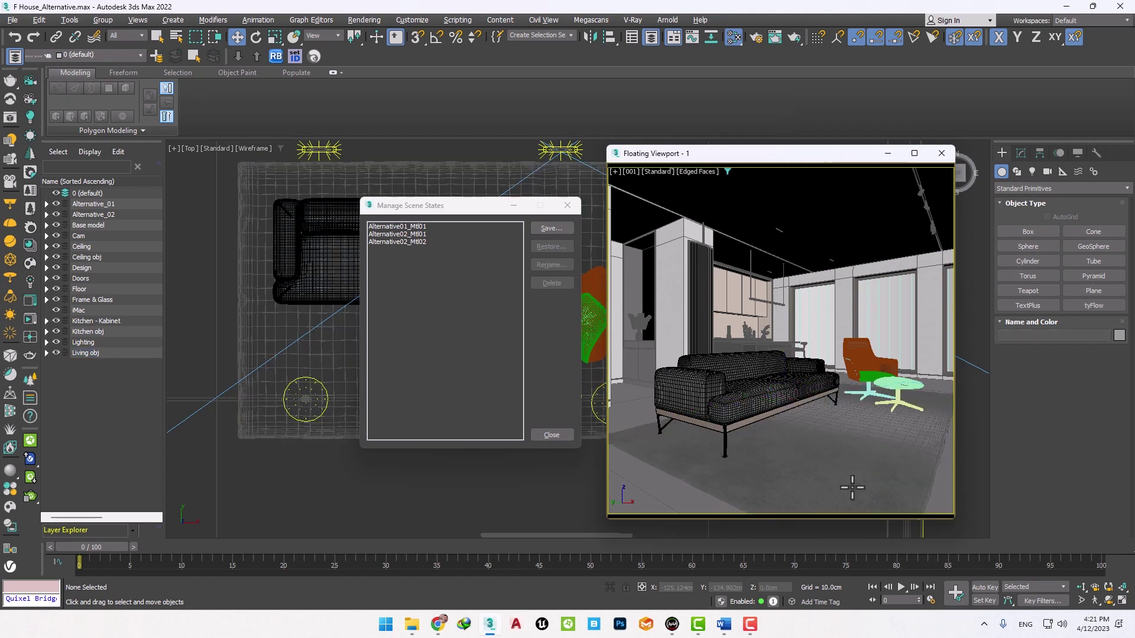
key(F4)
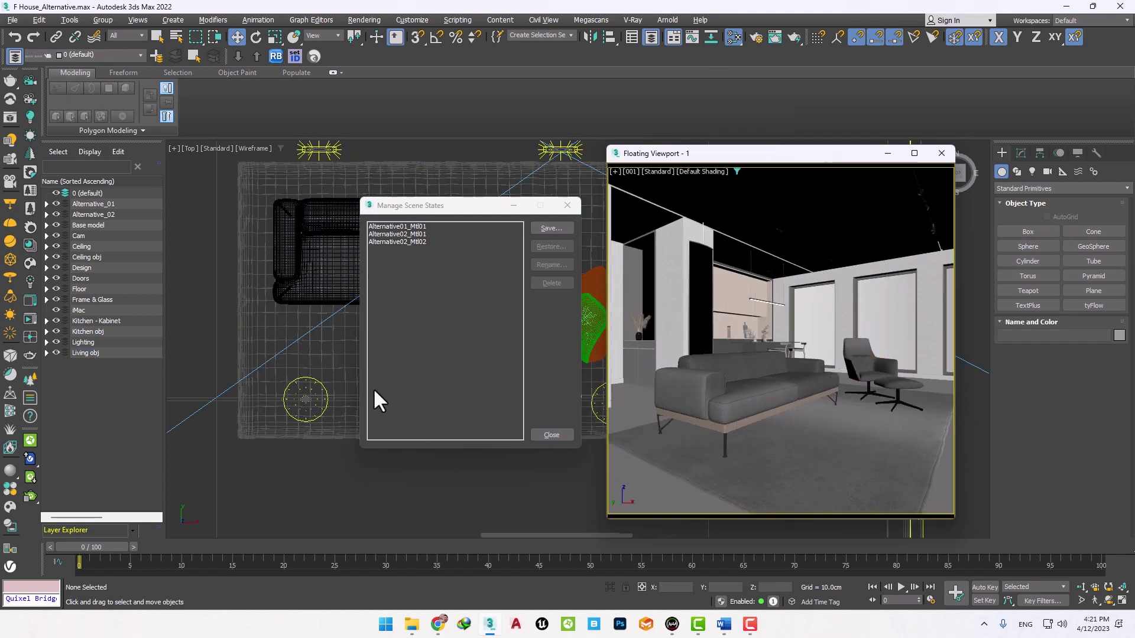
Restore scene states Alternative01_Mtl01, Alternative02_Mtl01 and Alternative02_Mtl02 in turn to check each.
click(416, 225)
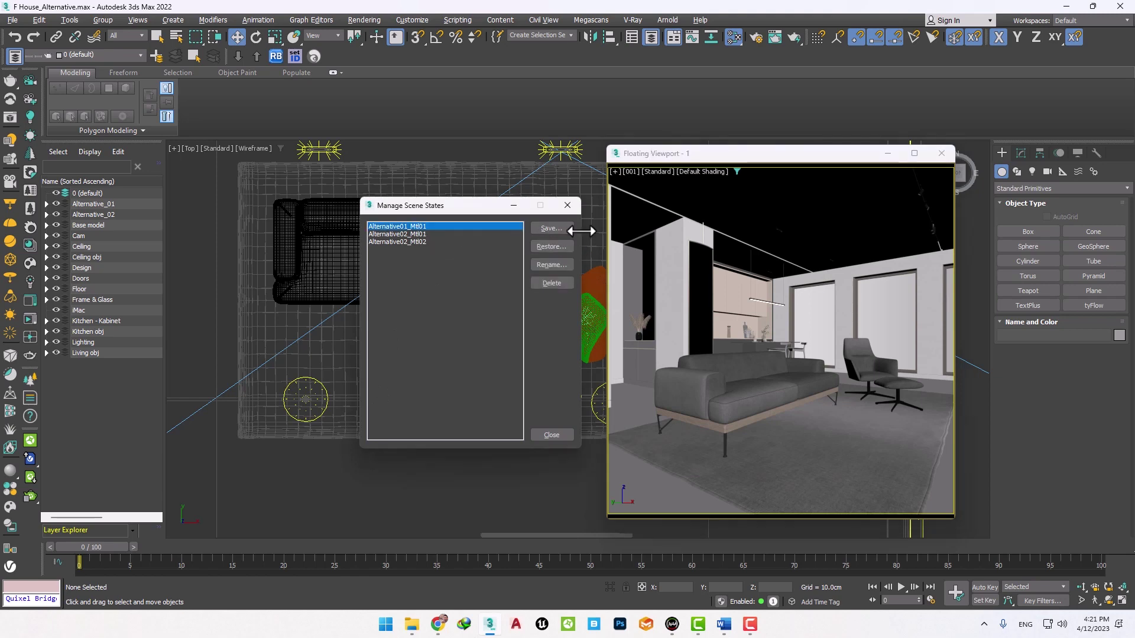
click(559, 246)
click(545, 368)
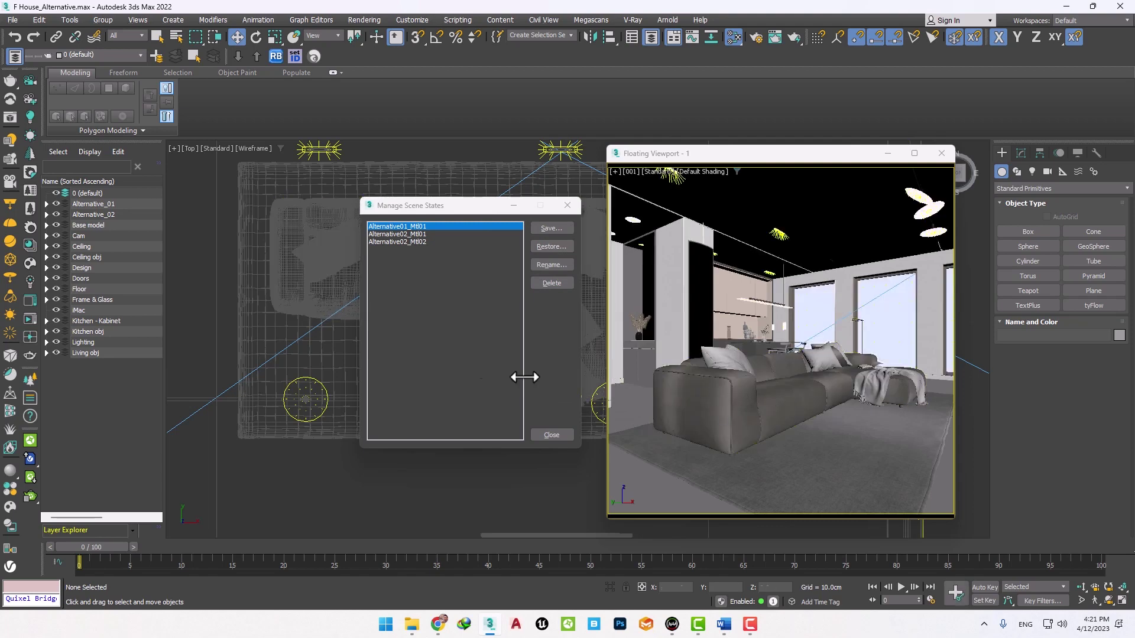
click(400, 234)
click(560, 245)
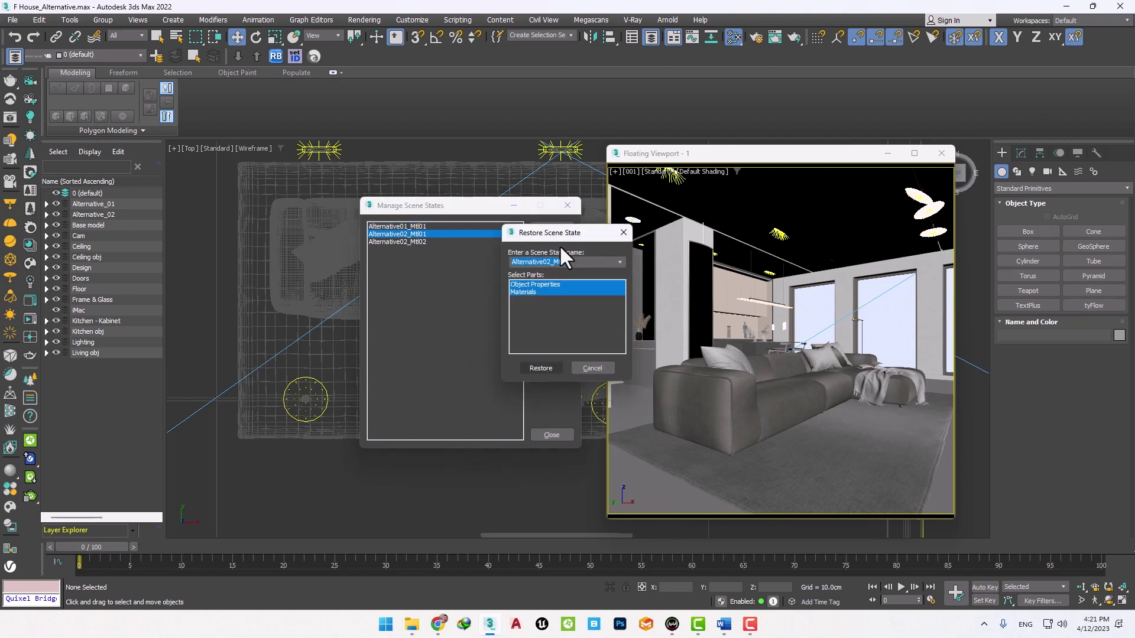
click(545, 367)
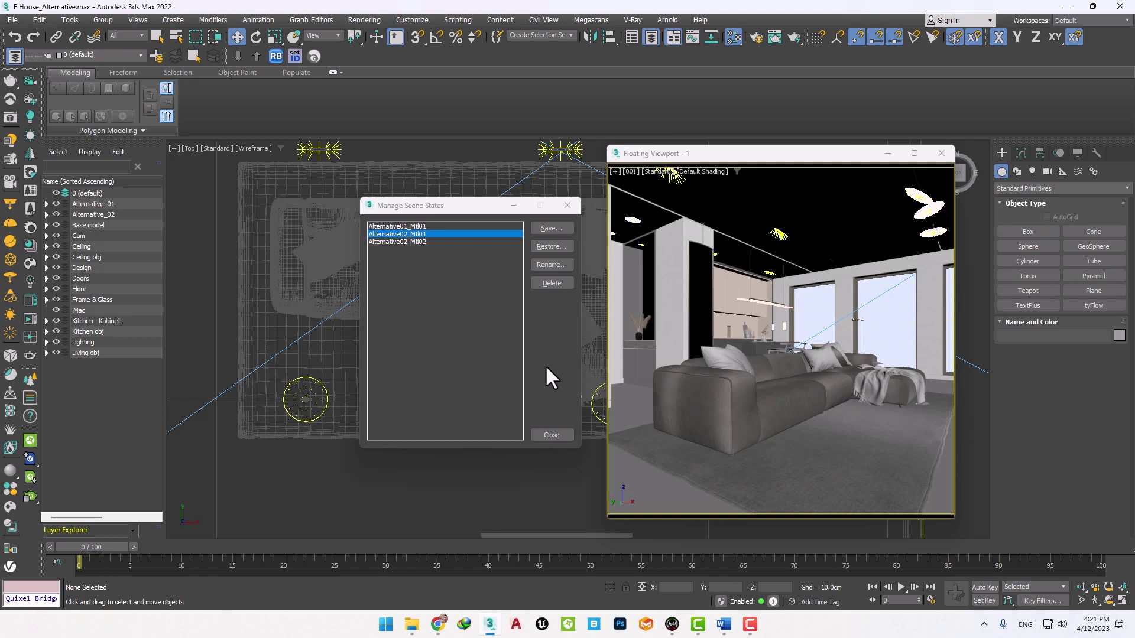
click(417, 243)
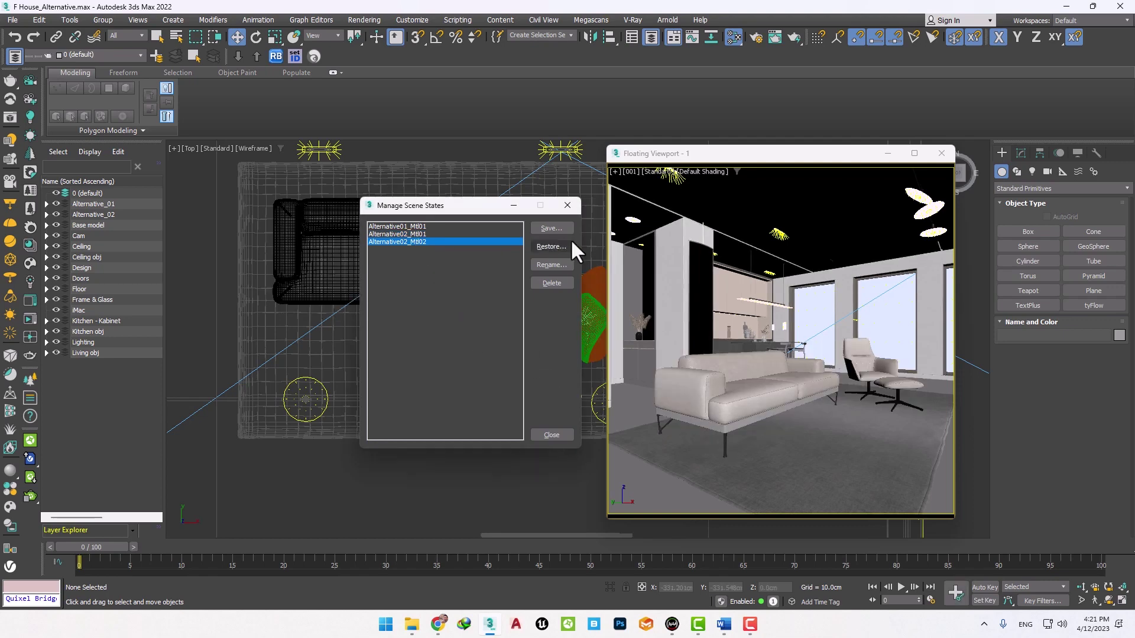
click(545, 243)
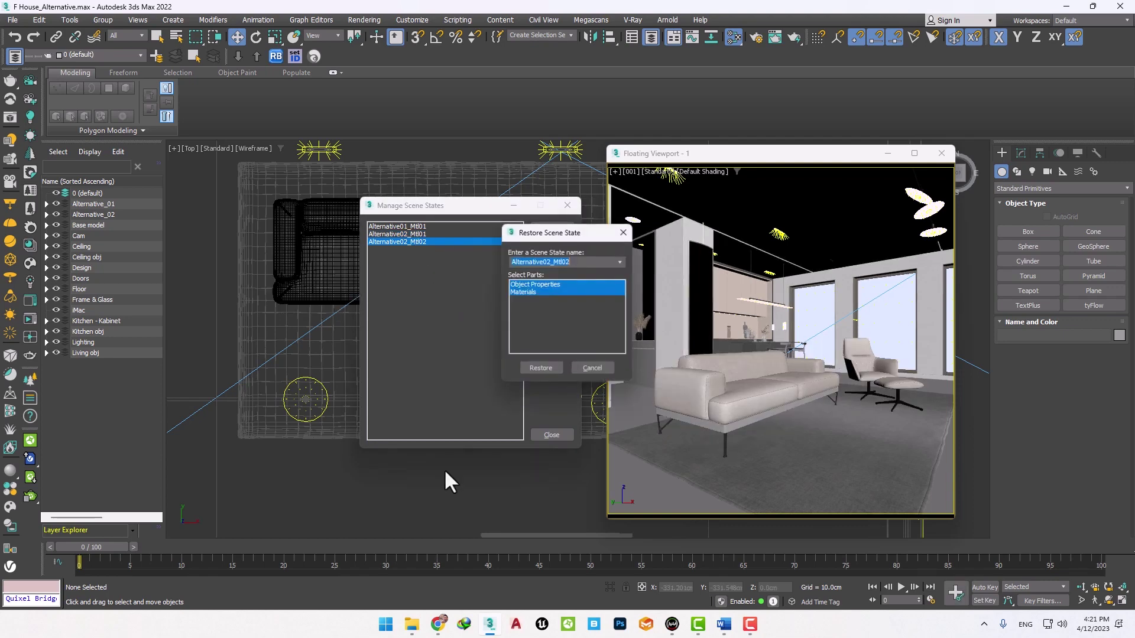
click(535, 370)
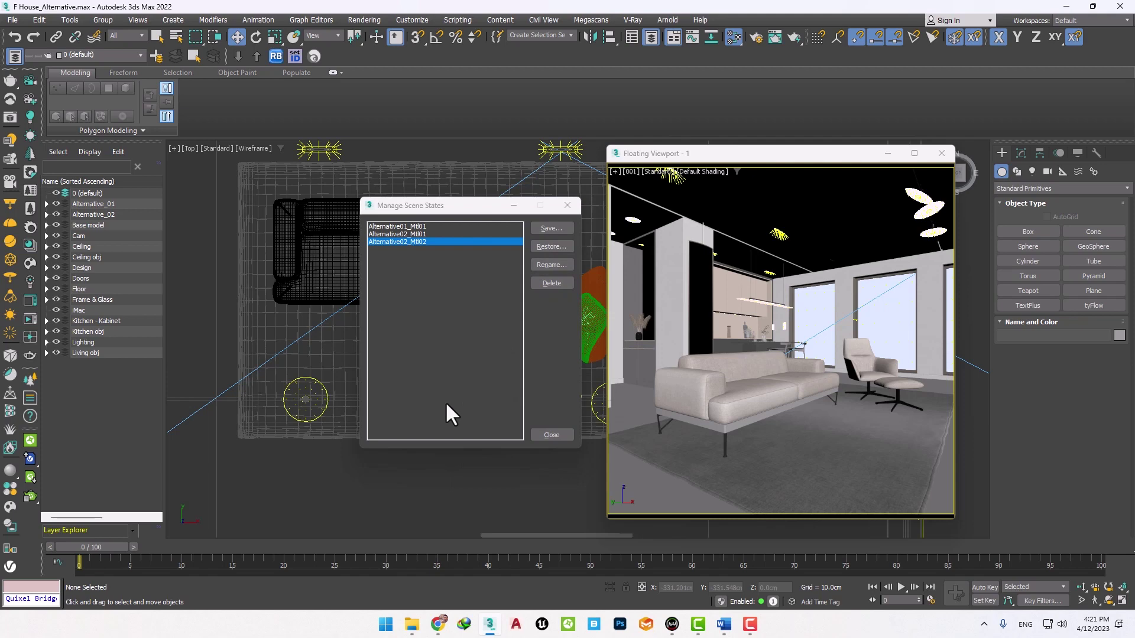
Restore Alternative01_Mtl01 again and close the scene states manager.
click(417, 226)
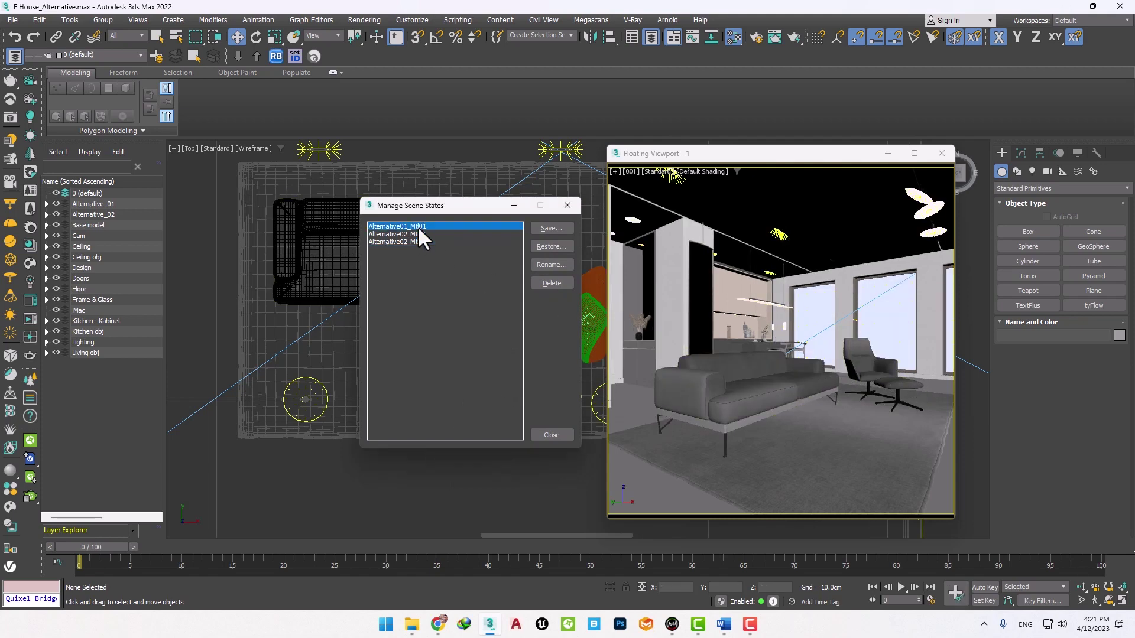
click(556, 247)
click(545, 369)
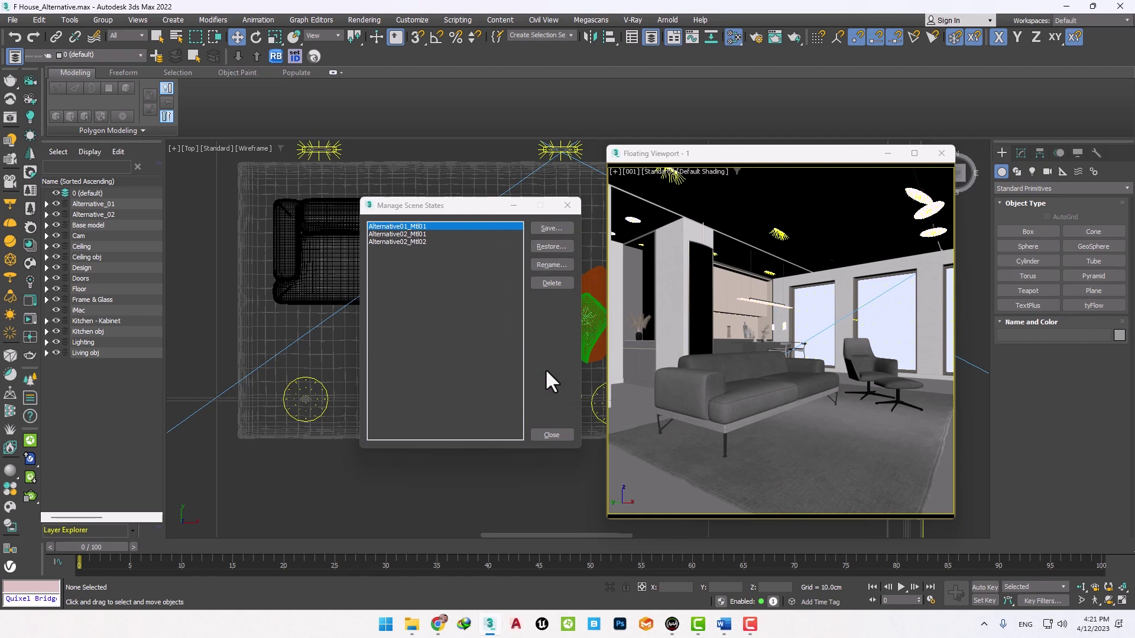
click(567, 205)
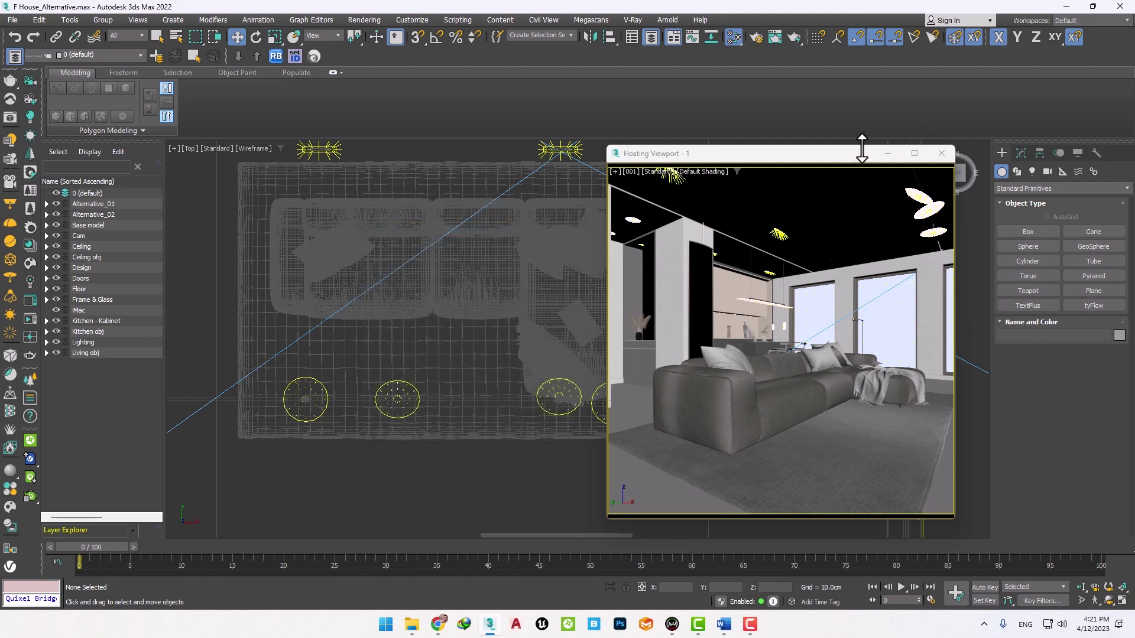
drag(852, 153, 836, 151)
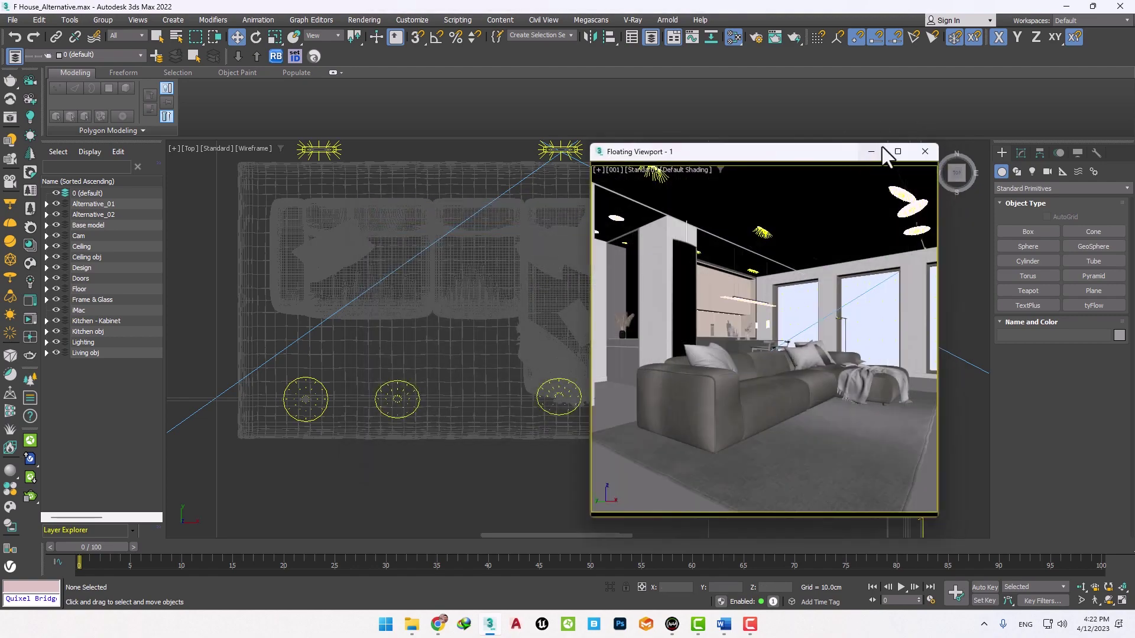
Close the floating camera view and open Rendering > Batch Render.
click(927, 148)
click(328, 19)
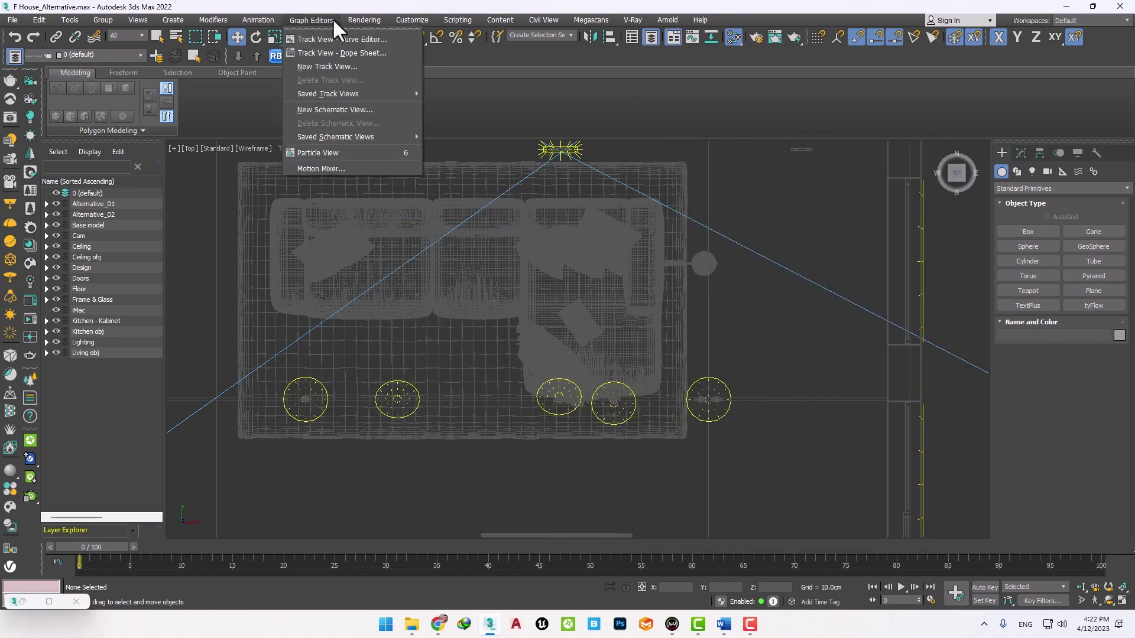
mouse_move(360, 17)
click(361, 343)
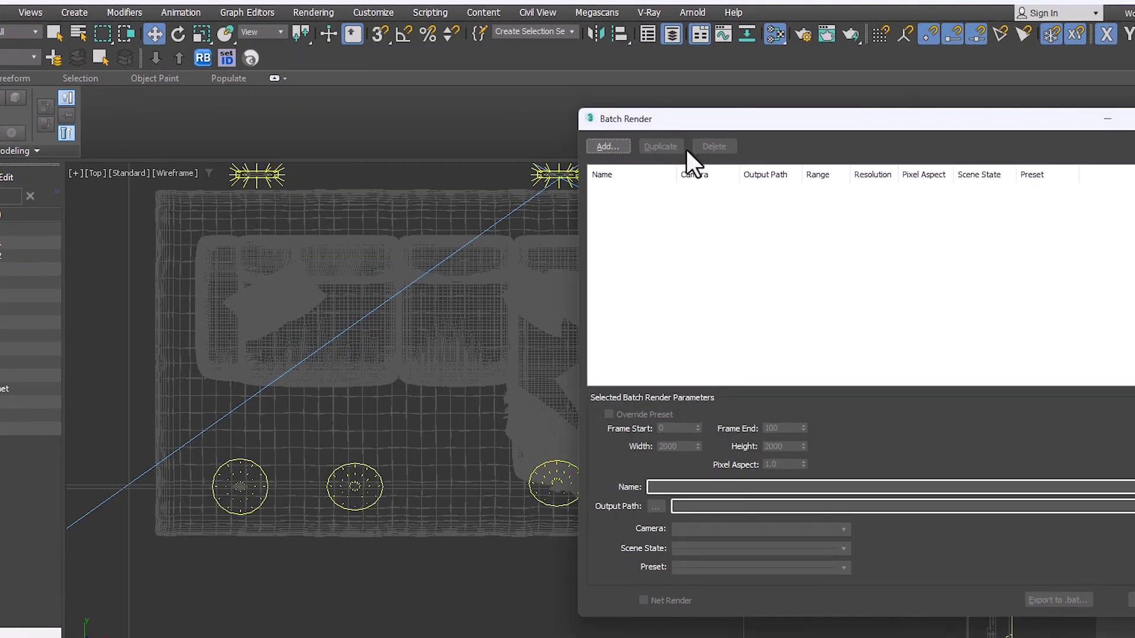
drag(722, 118, 626, 117)
Add a View01 job rendering from camera 001 and open its Output Path settings.
click(512, 145)
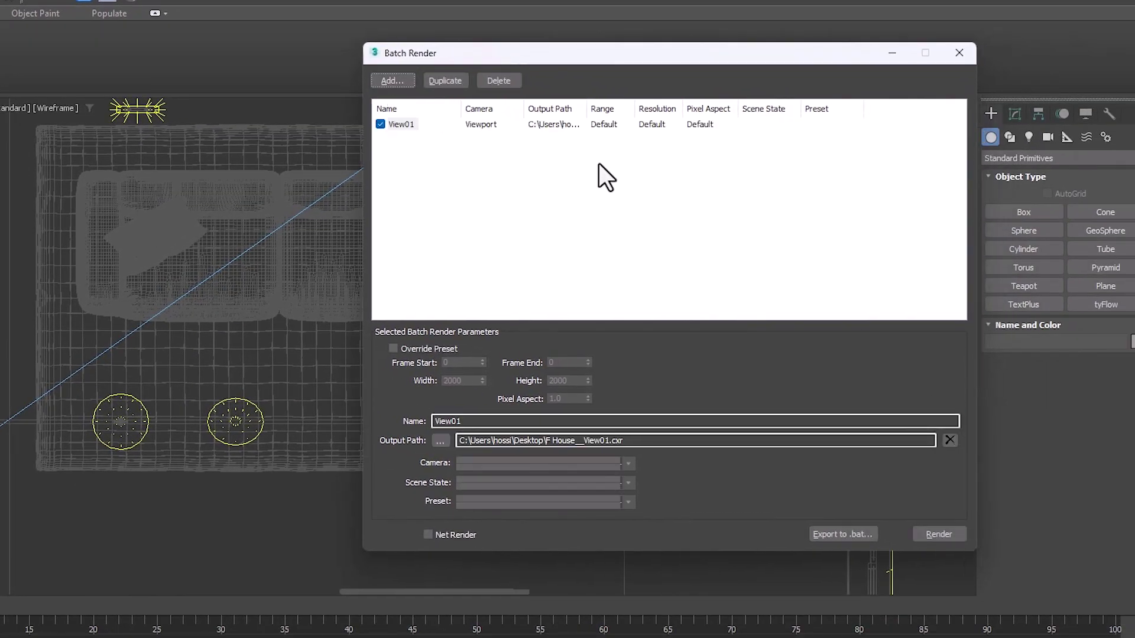
drag(462, 109, 440, 108)
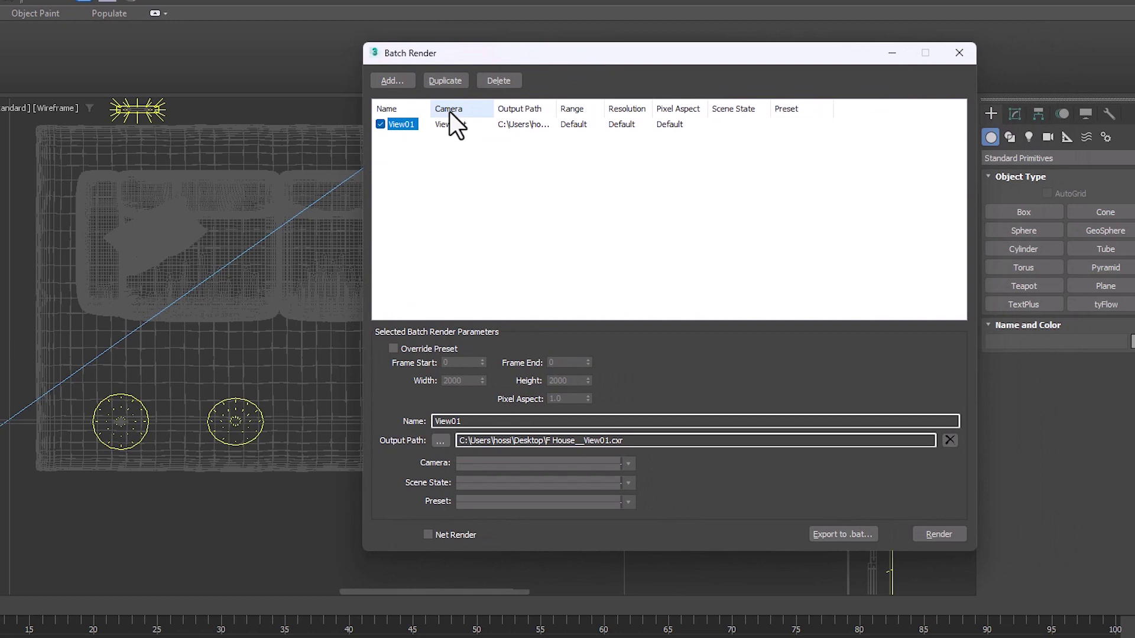
click(481, 464)
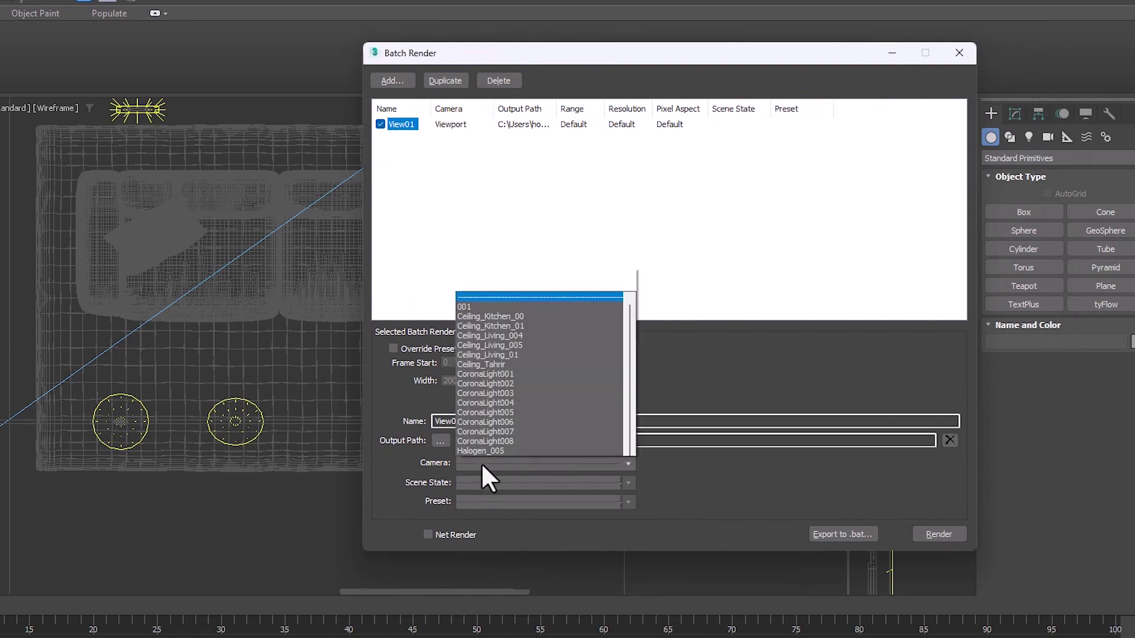
click(500, 181)
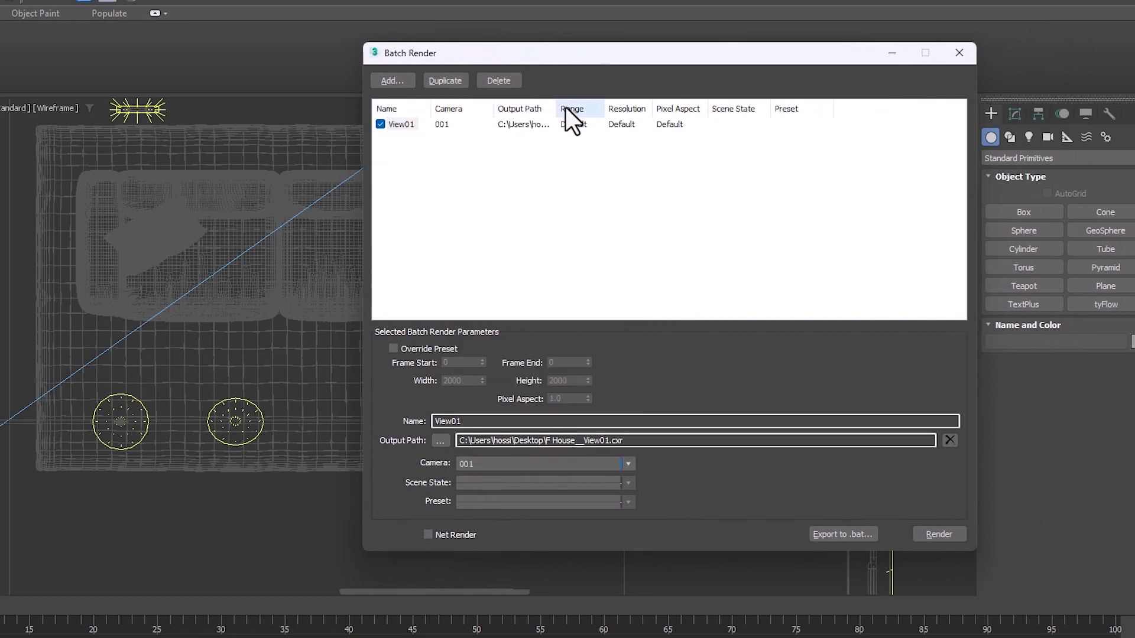
drag(555, 108, 703, 119)
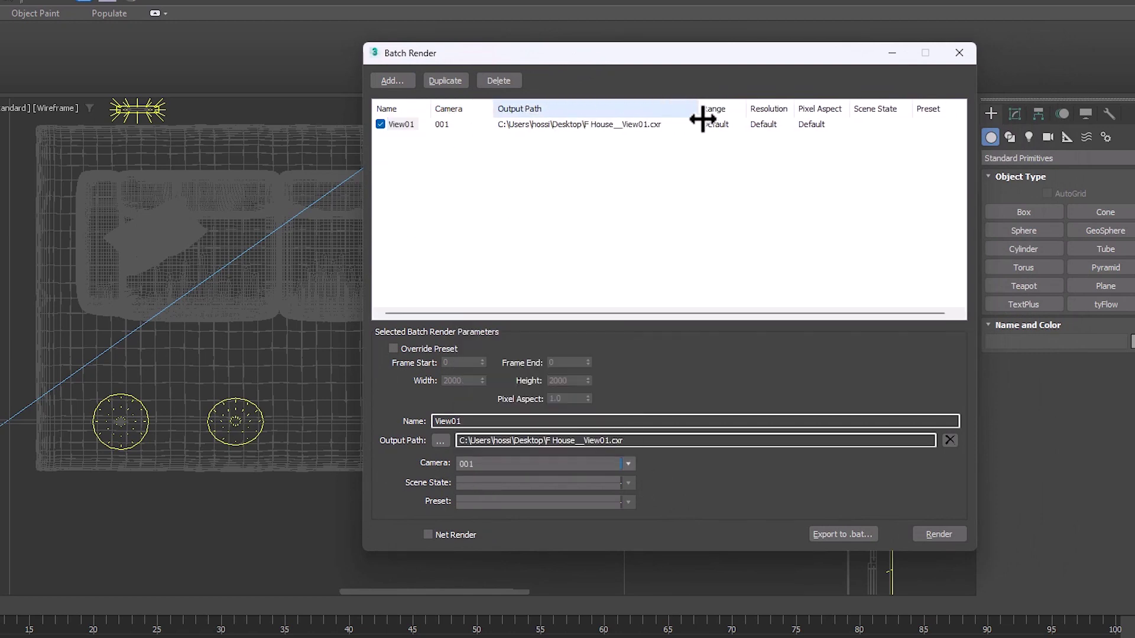
click(440, 440)
Save View01 output as JPEG 'F House__Alternative01.jpg' on the Desktop at quality 100.
click(553, 522)
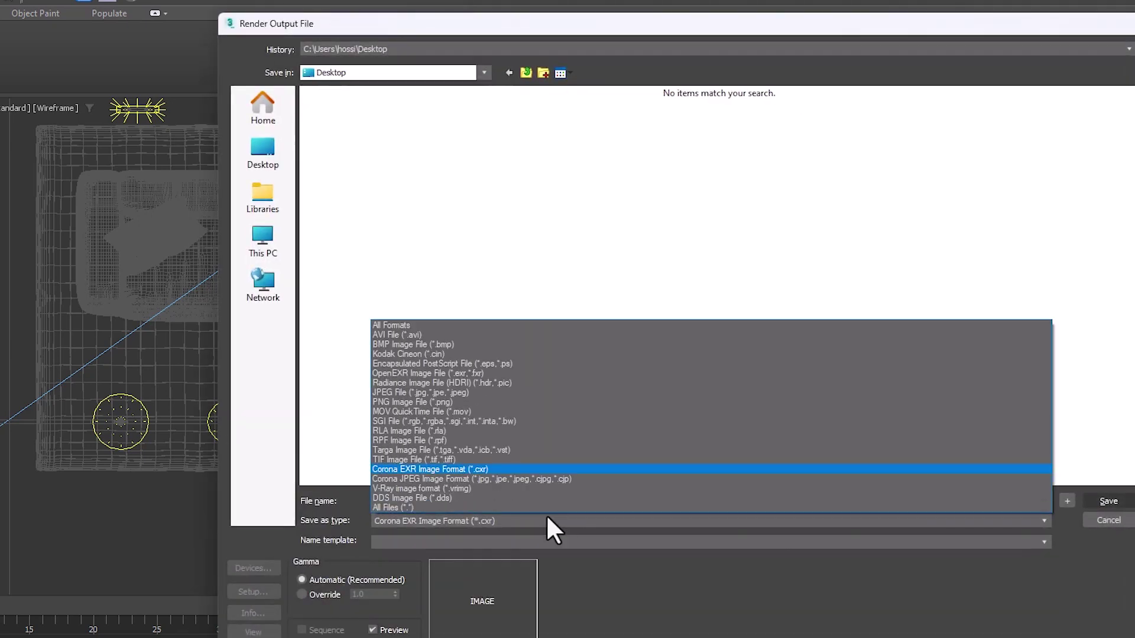
click(498, 392)
click(456, 501)
drag(451, 501, 412, 514)
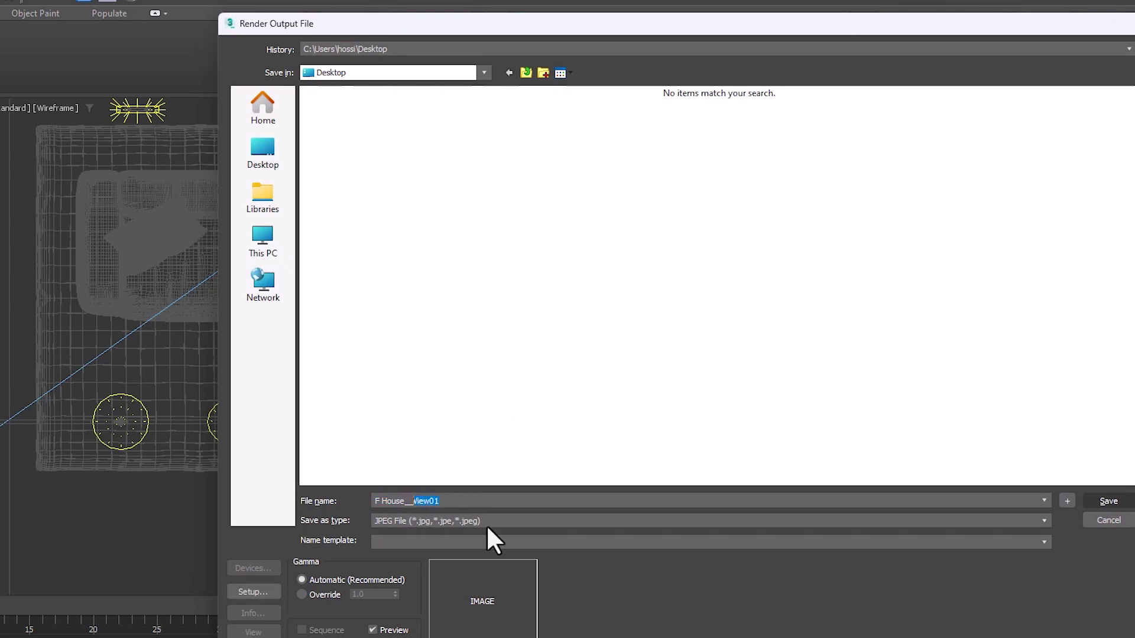
text(Alternativ)
click(1110, 502)
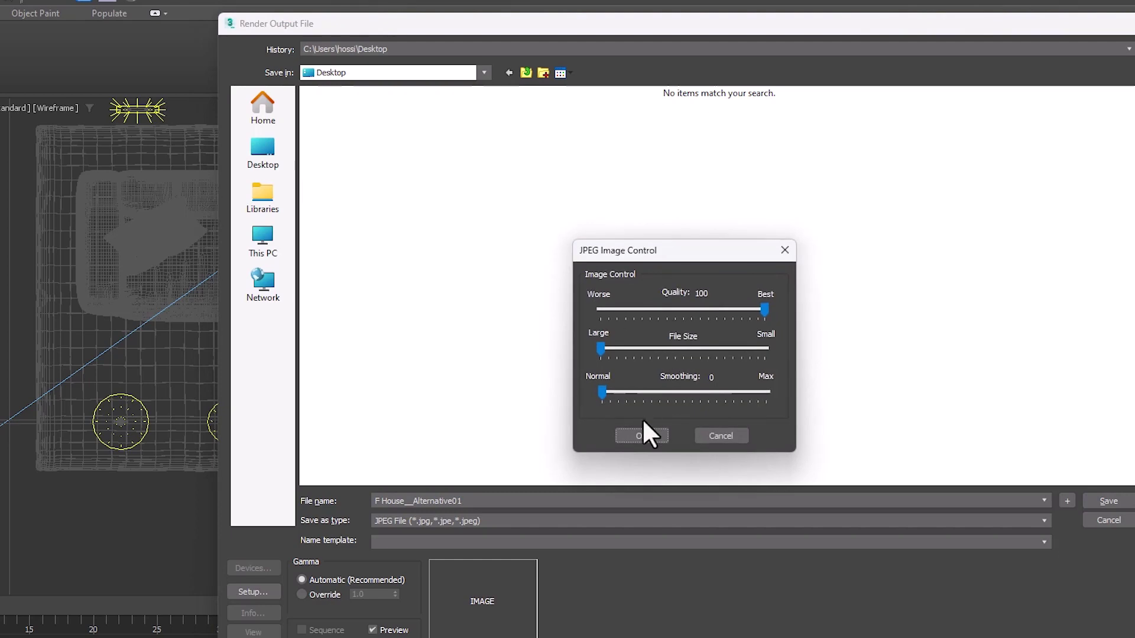
click(642, 435)
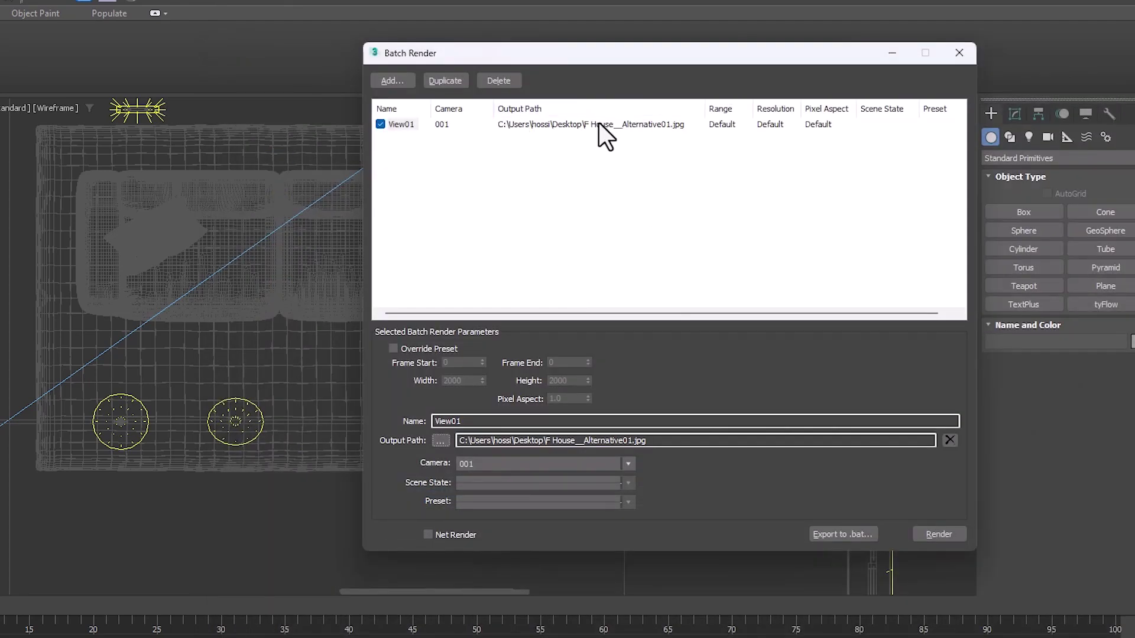
Link View01 to scene state Alternative01_Mtl01 and duplicate it twice into View02 and View03.
click(479, 198)
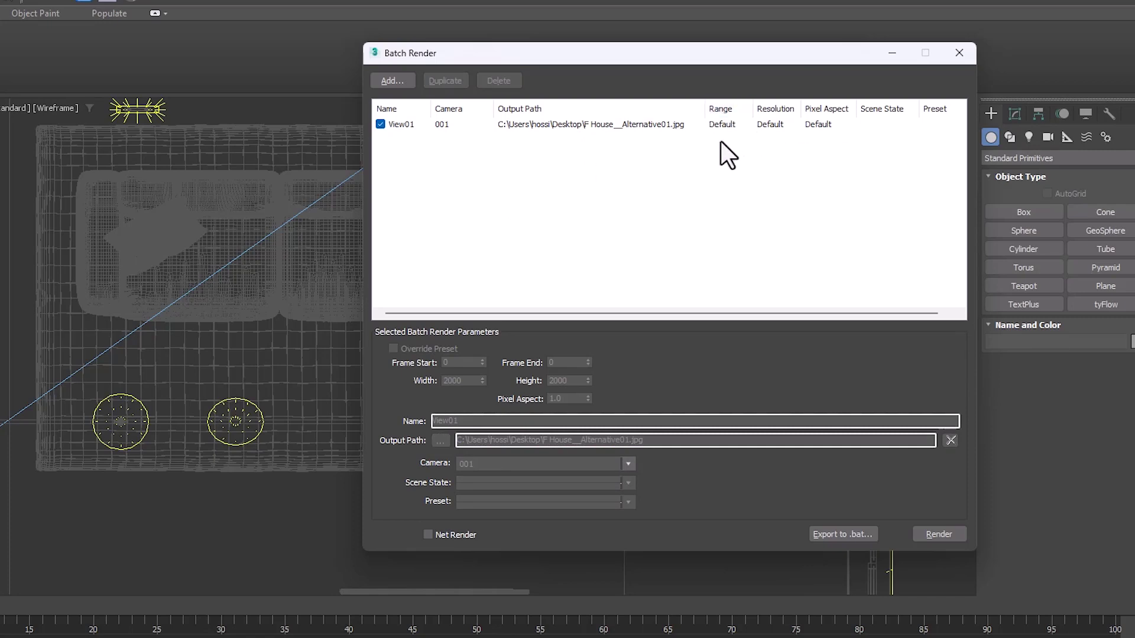
click(409, 124)
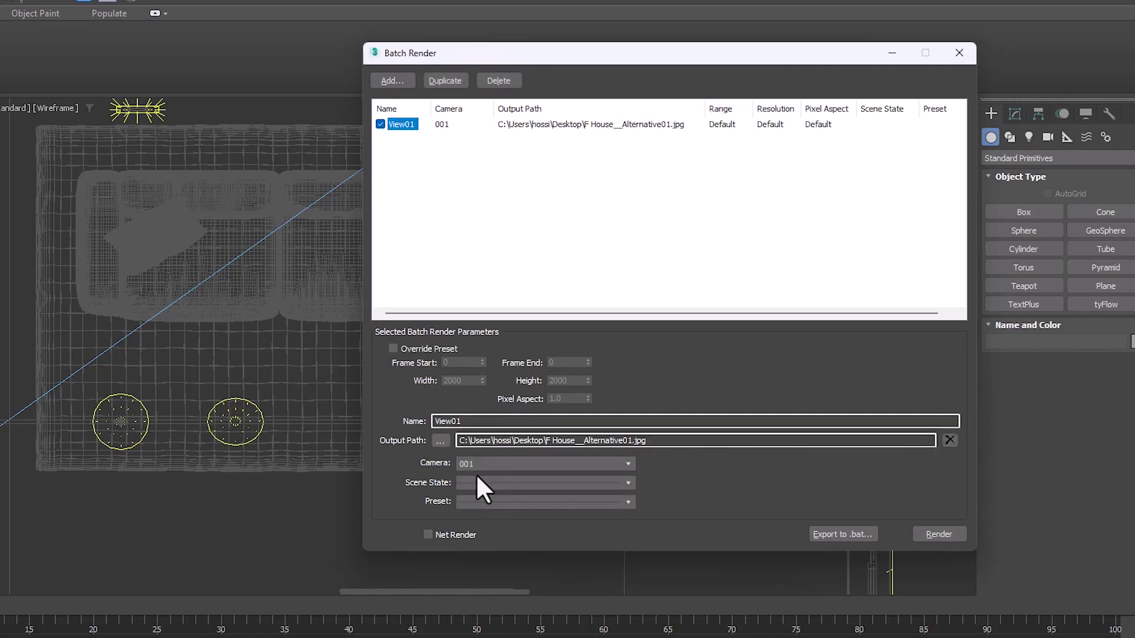
click(478, 482)
click(493, 507)
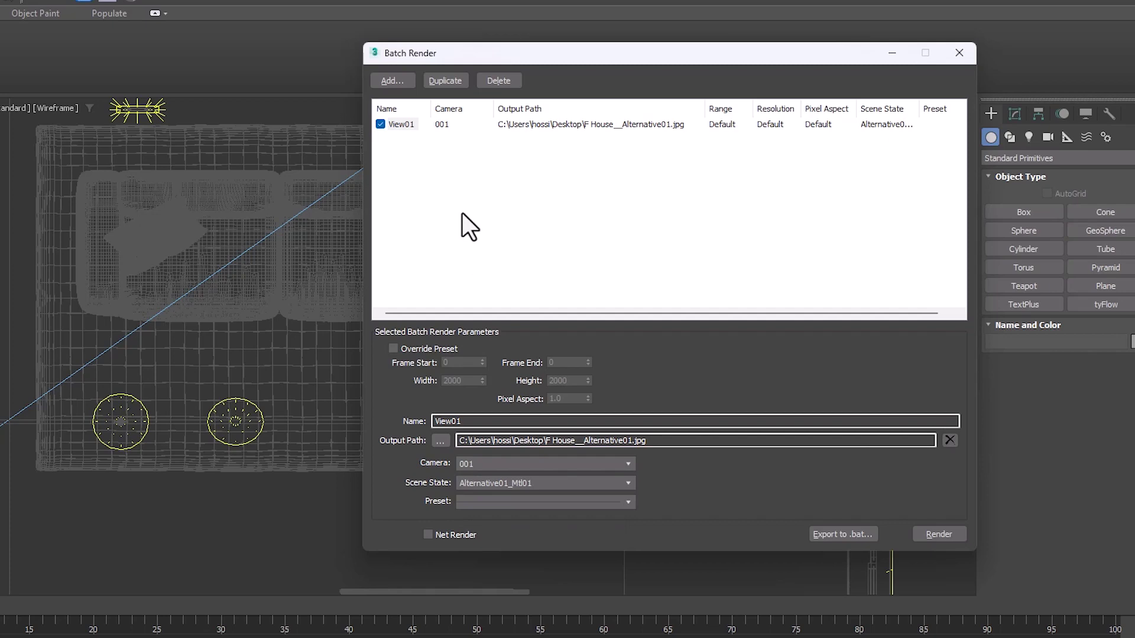
click(445, 81)
click(444, 81)
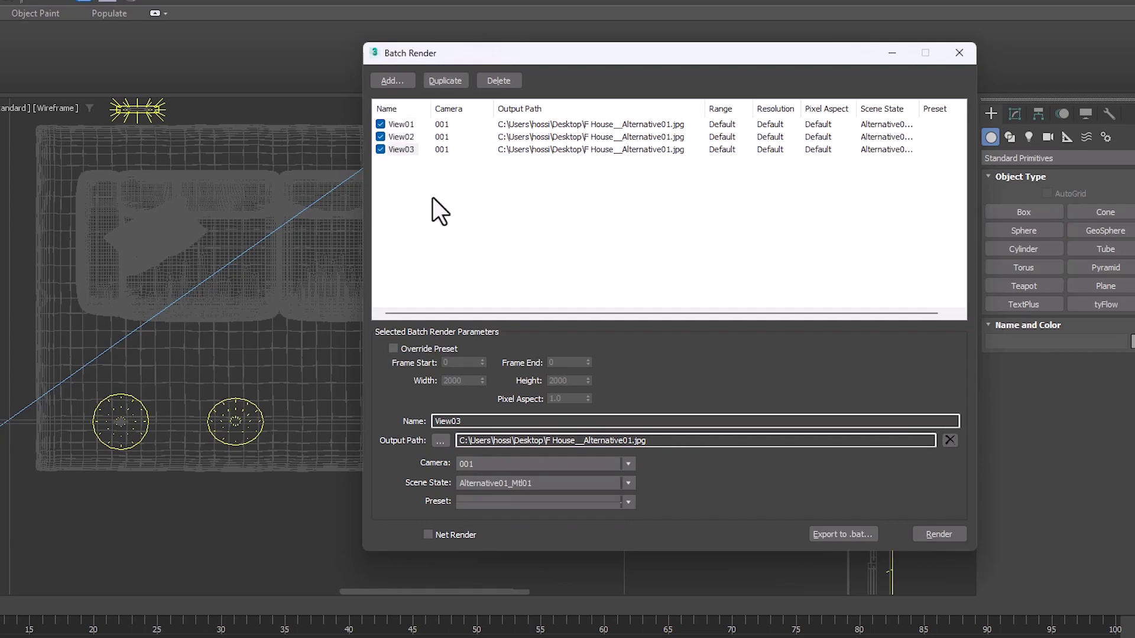
click(431, 204)
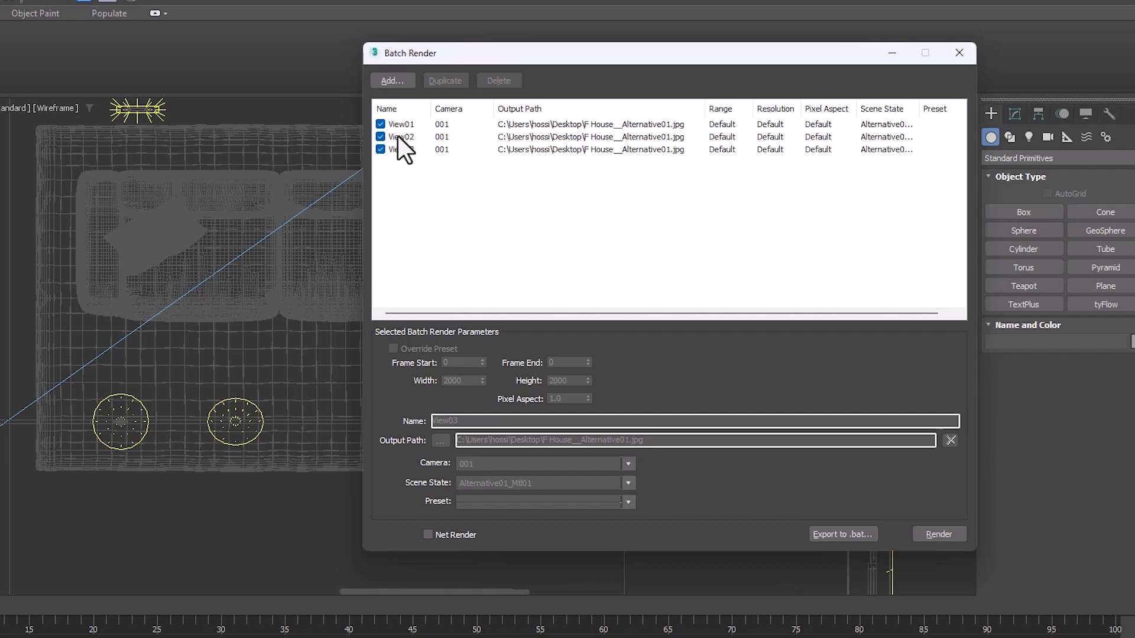
Rename View02's output file to F House__Alternative02_Mtl01.jpg.
click(400, 137)
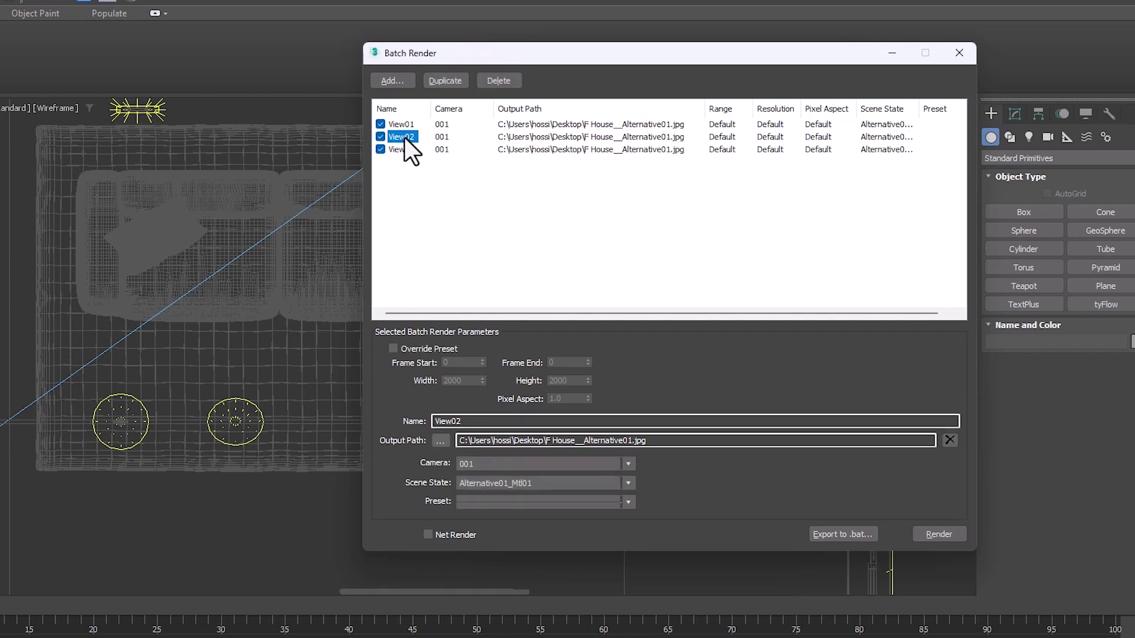
click(439, 443)
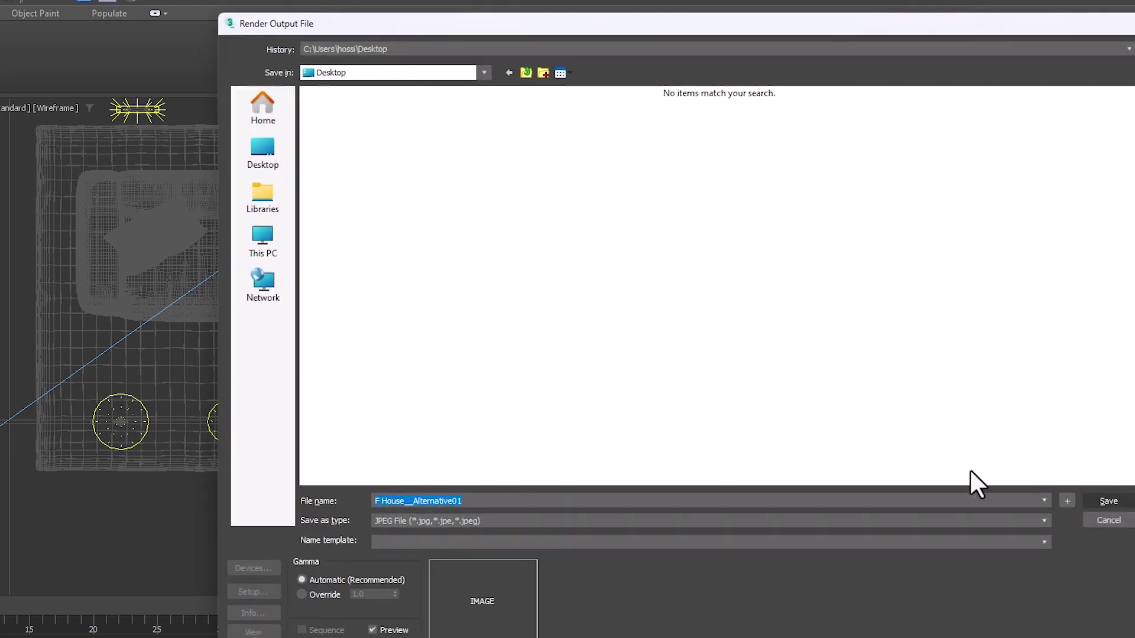
click(493, 501)
key(BackSpace)
text(2)
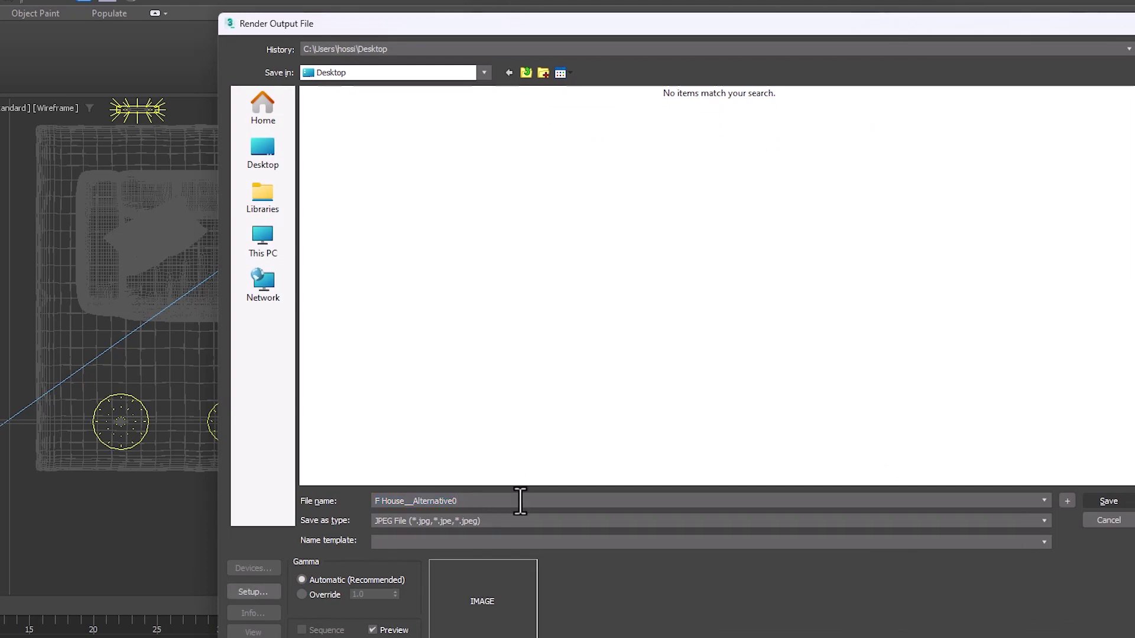
text(_Mtl01)
key(Return)
key(Down)
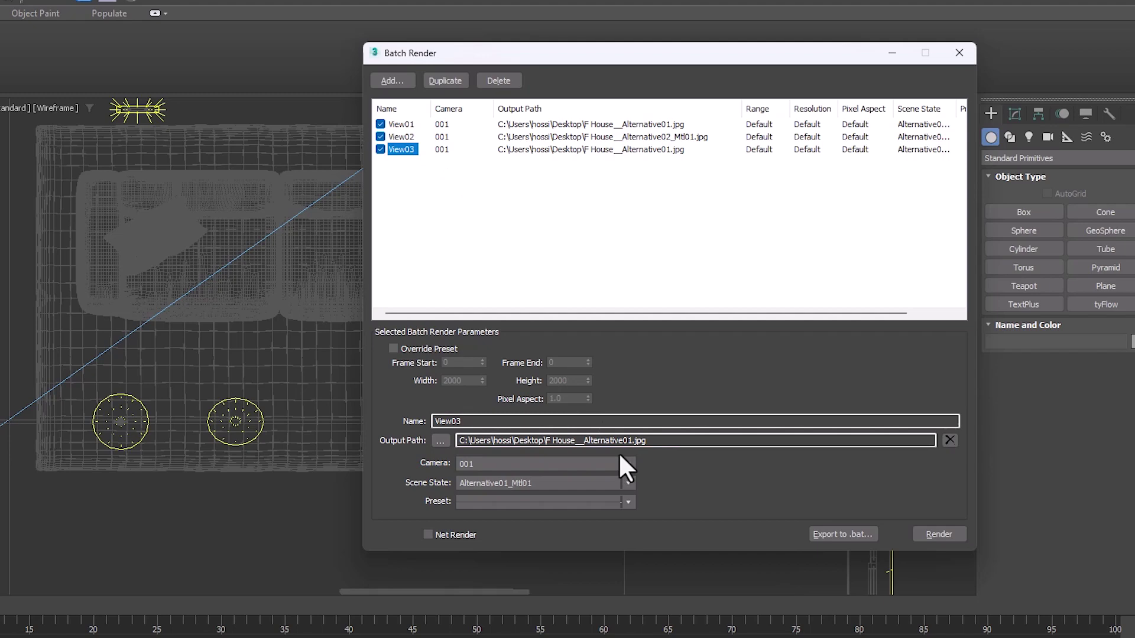
Rename View03's output file to F House__Alternative02_Mtl02.jpg.
click(440, 440)
click(477, 499)
key(BackSpace)
text(2)
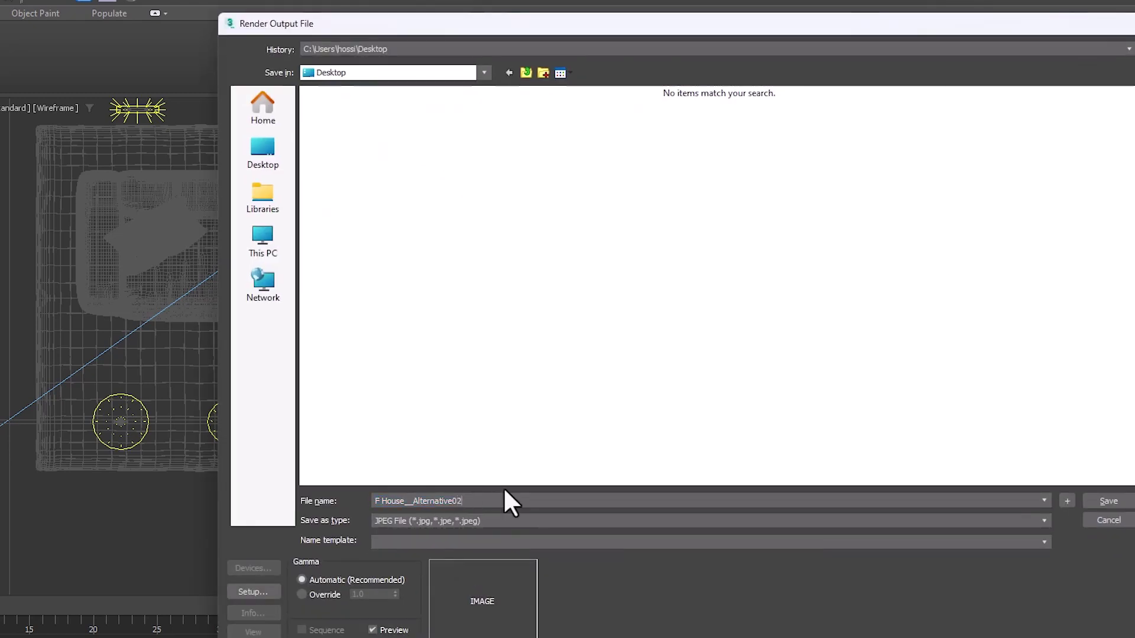
text(_Mtl02)
click(1108, 500)
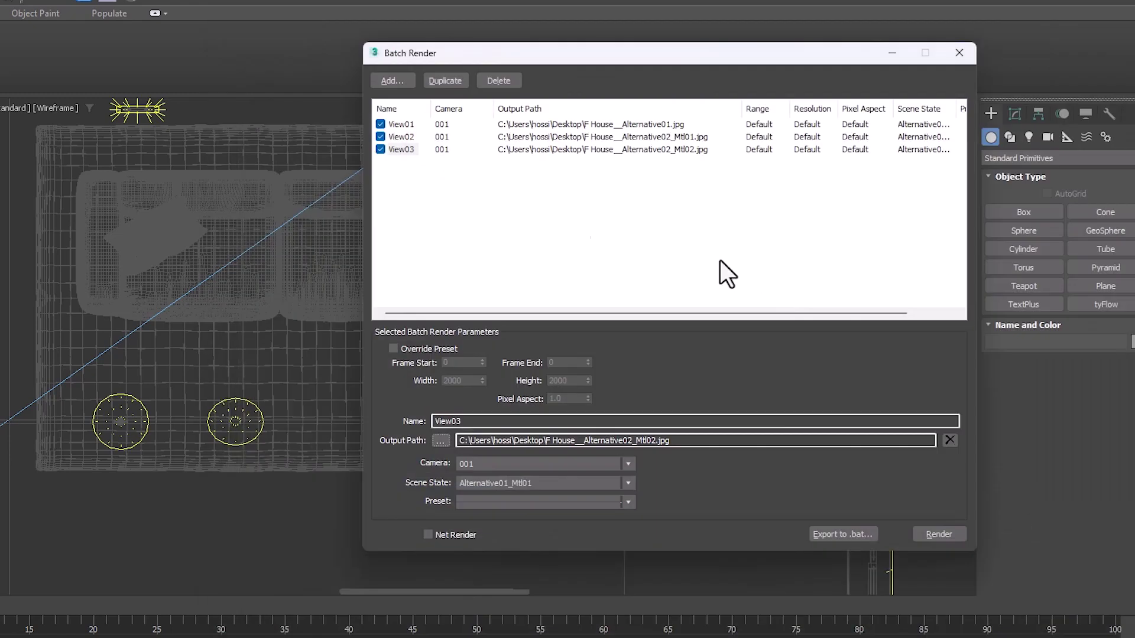
Rename View01's output file to F House__Alternative01_Mtl01.jpg.
click(387, 124)
click(424, 436)
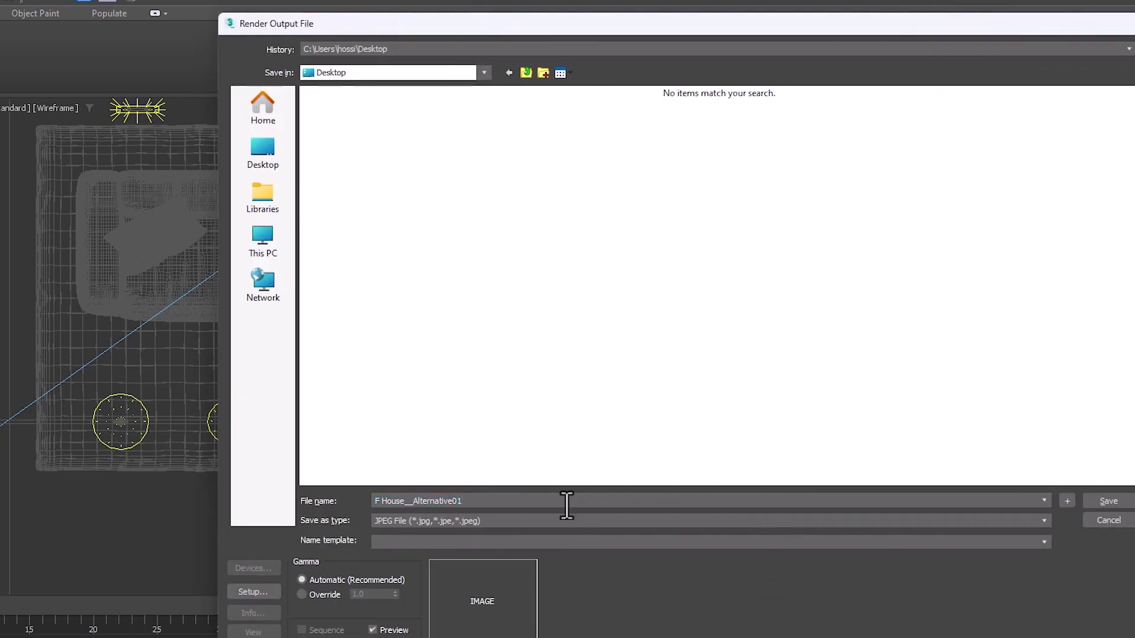
click(566, 501)
text(_Mtl01)
click(1105, 501)
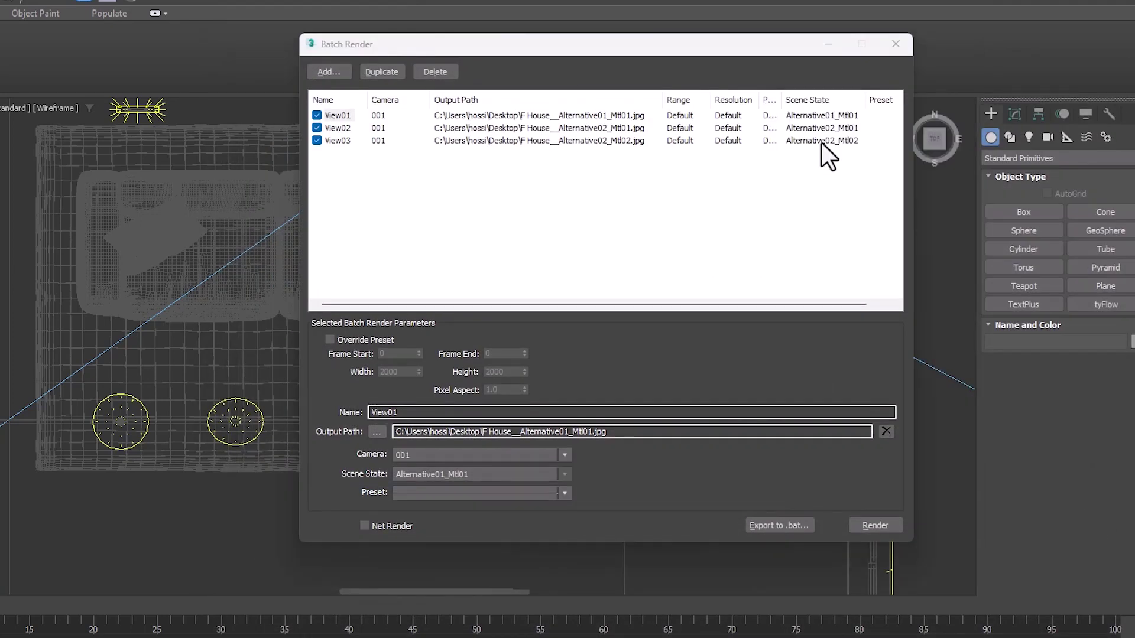
drag(785, 47, 768, 44)
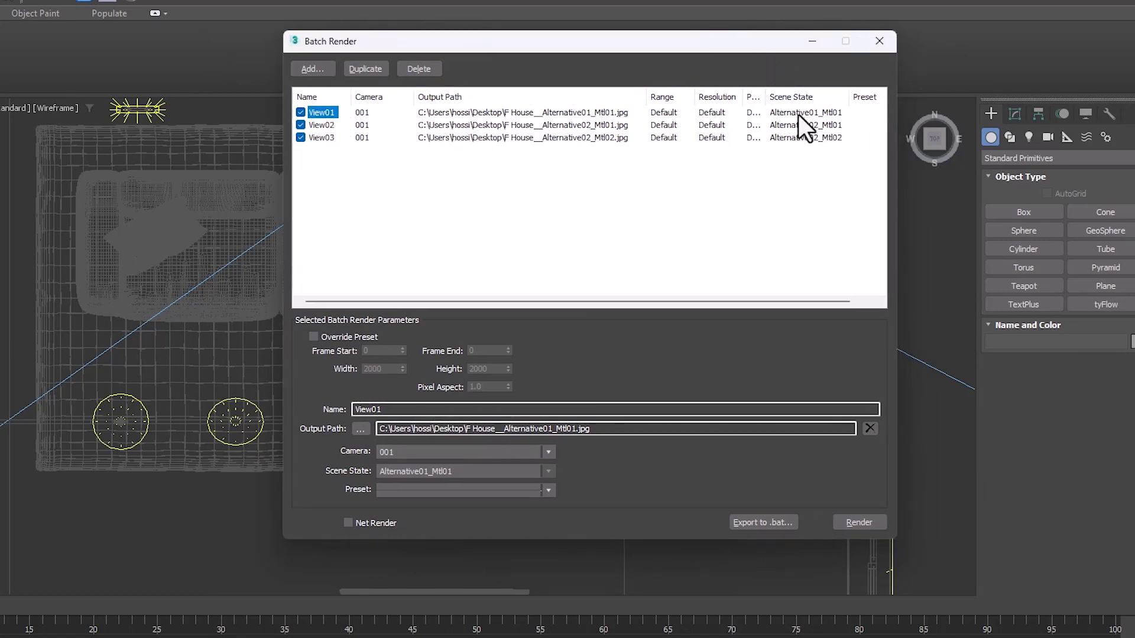
click(416, 472)
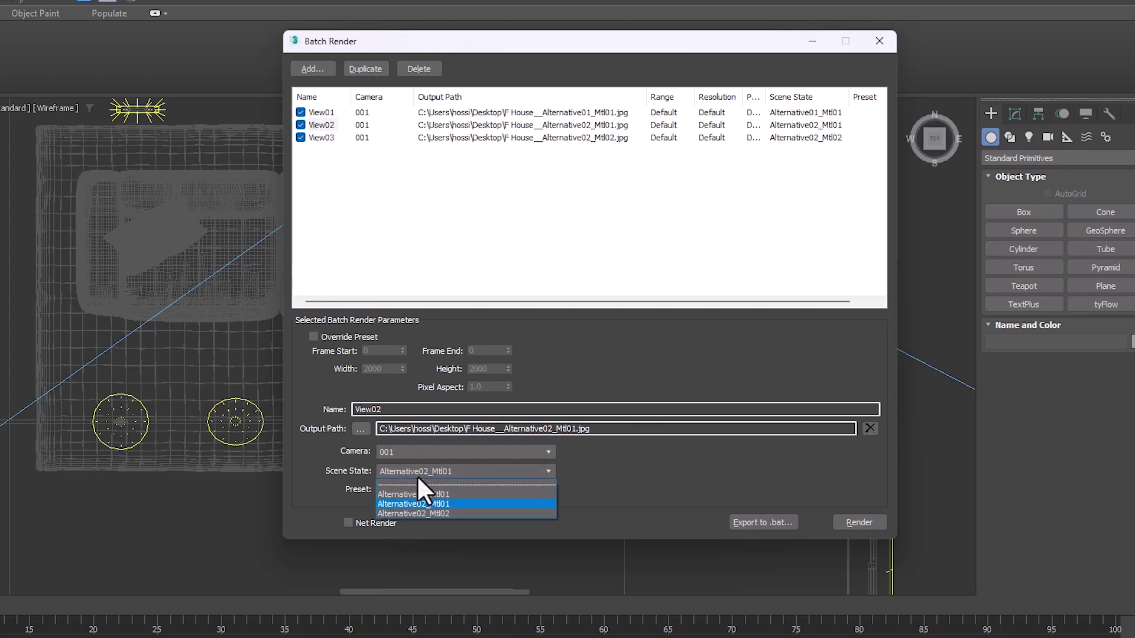
click(461, 504)
click(363, 204)
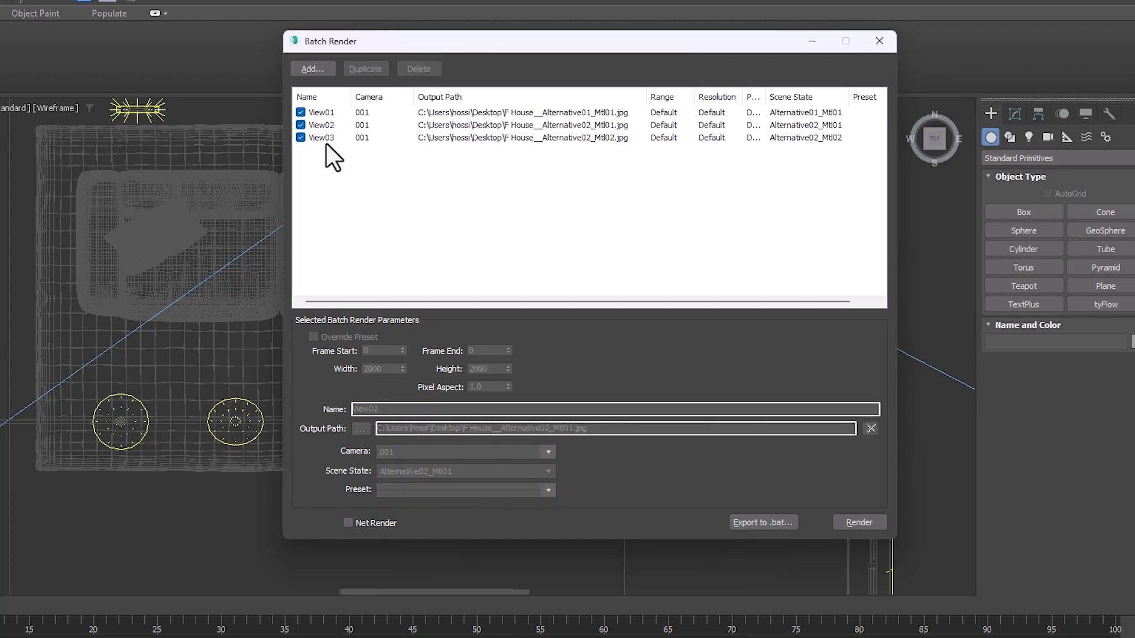
click(322, 137)
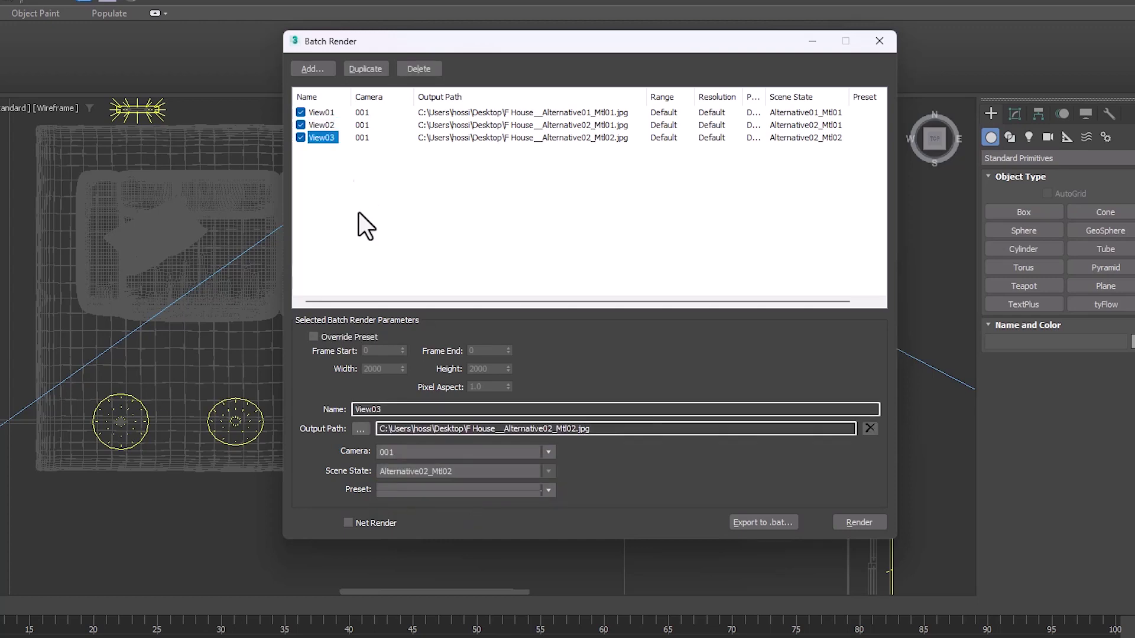
click(423, 471)
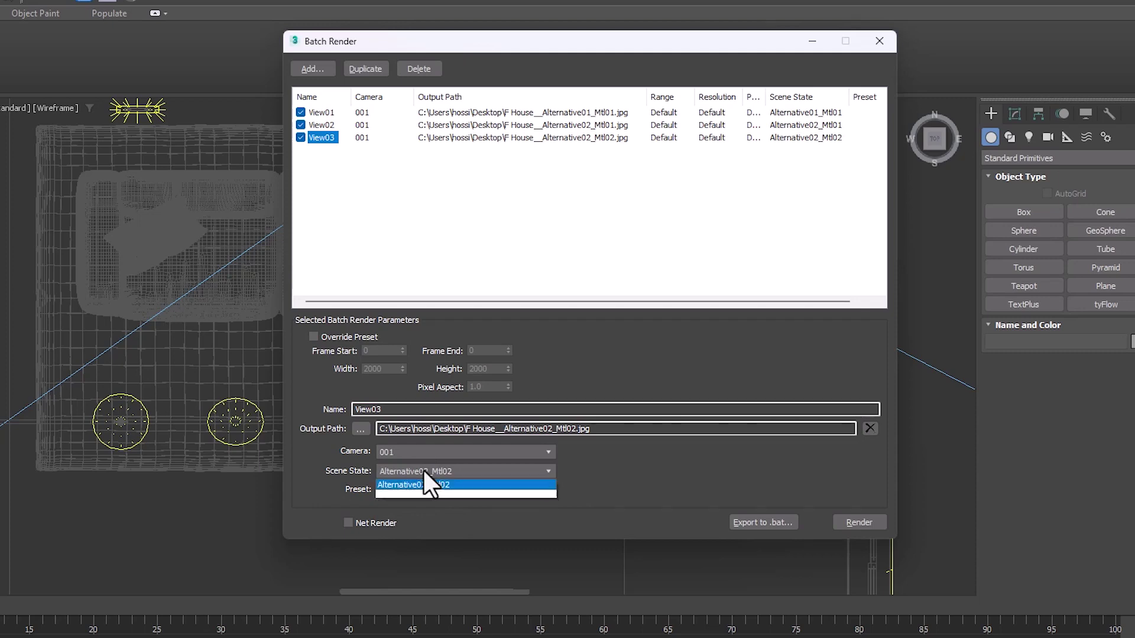
click(435, 511)
click(459, 248)
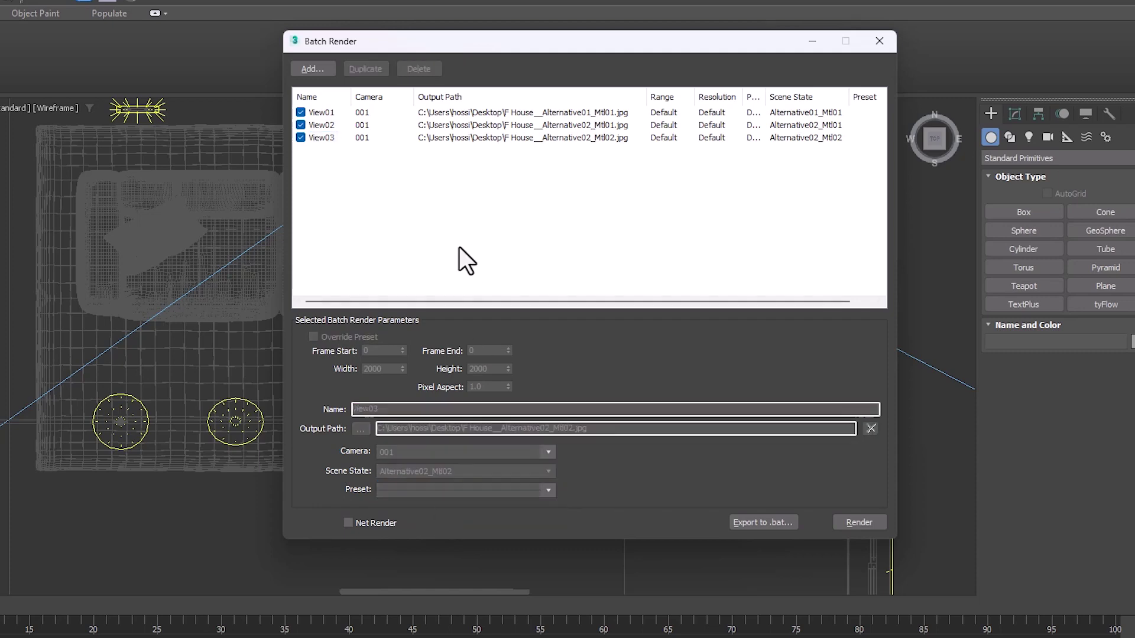
drag(548, 45, 533, 33)
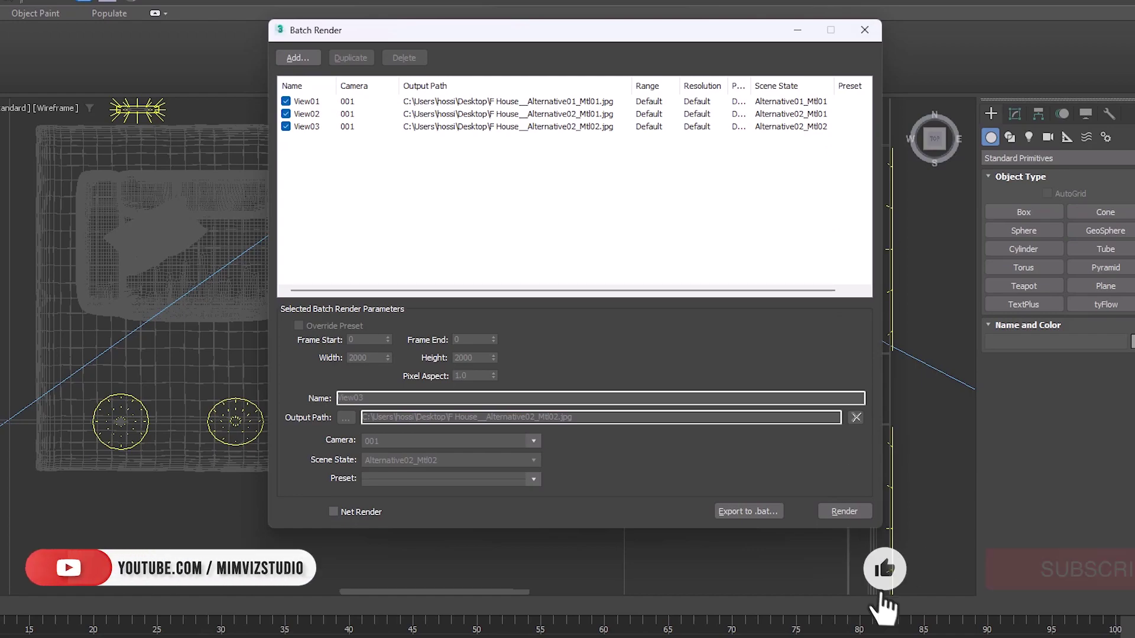
Start the Corona batch render of View01–View03 from the Batch Render dialog.
click(844, 511)
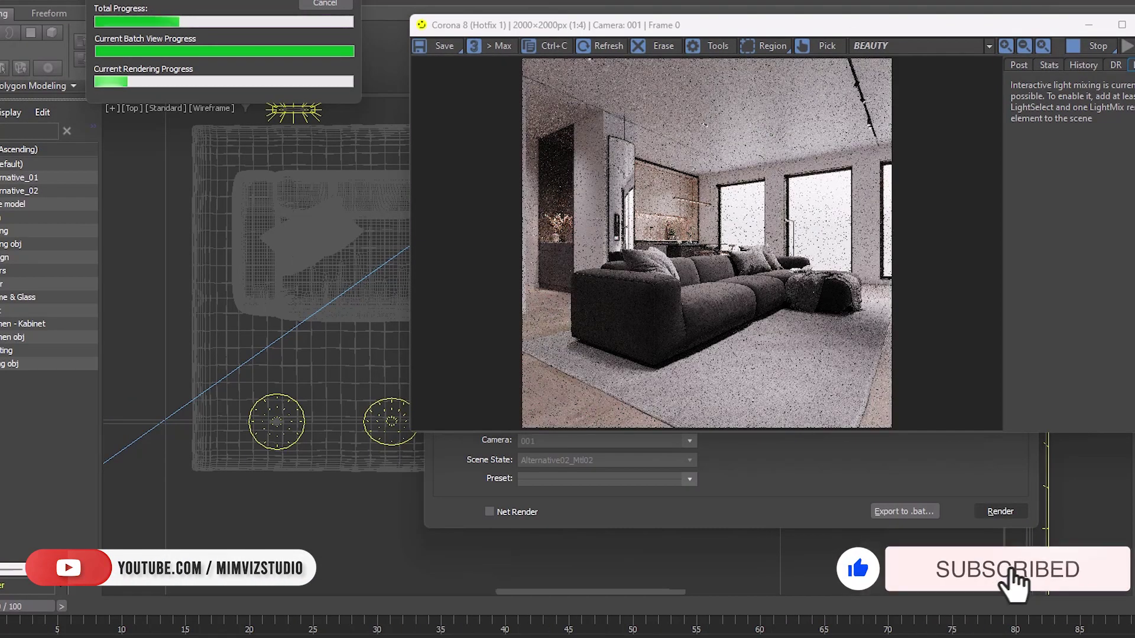